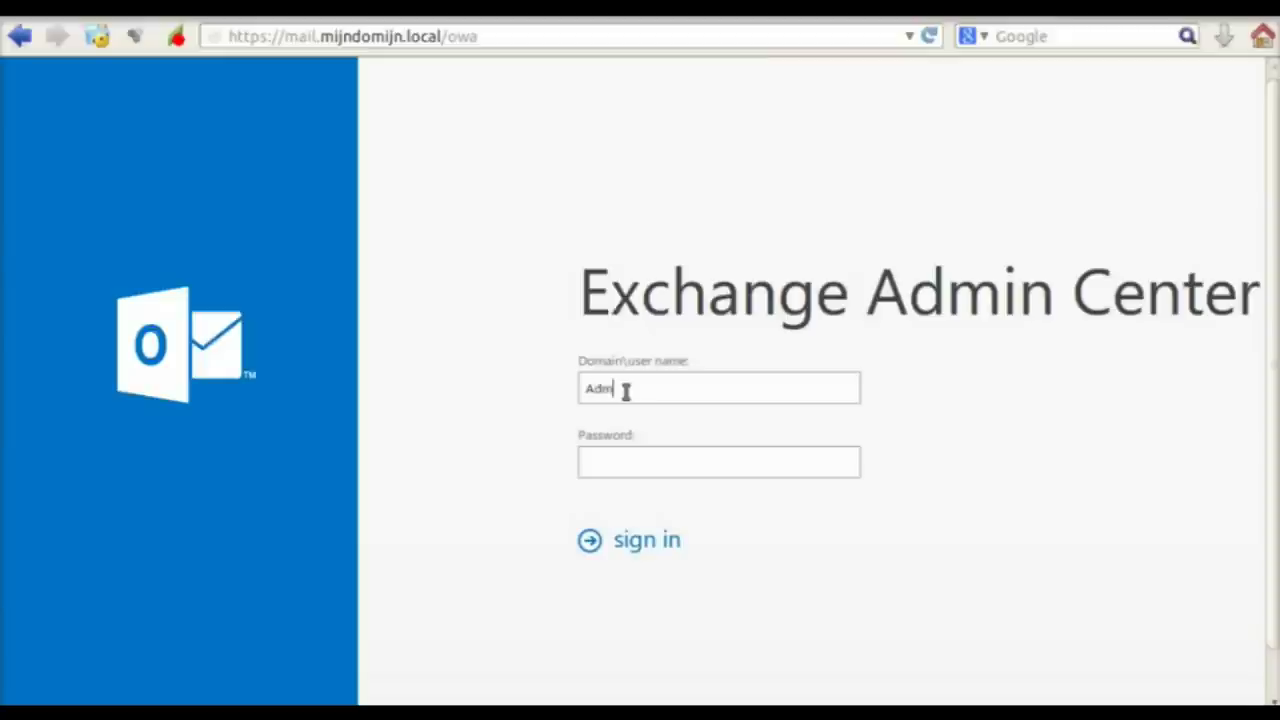
# - Sign in to the Exchange Admin Center with the user name Administrator and the account password
pyautogui.write('istrator')
pyautogui.press('Tab')
pyautogui.write('***********')
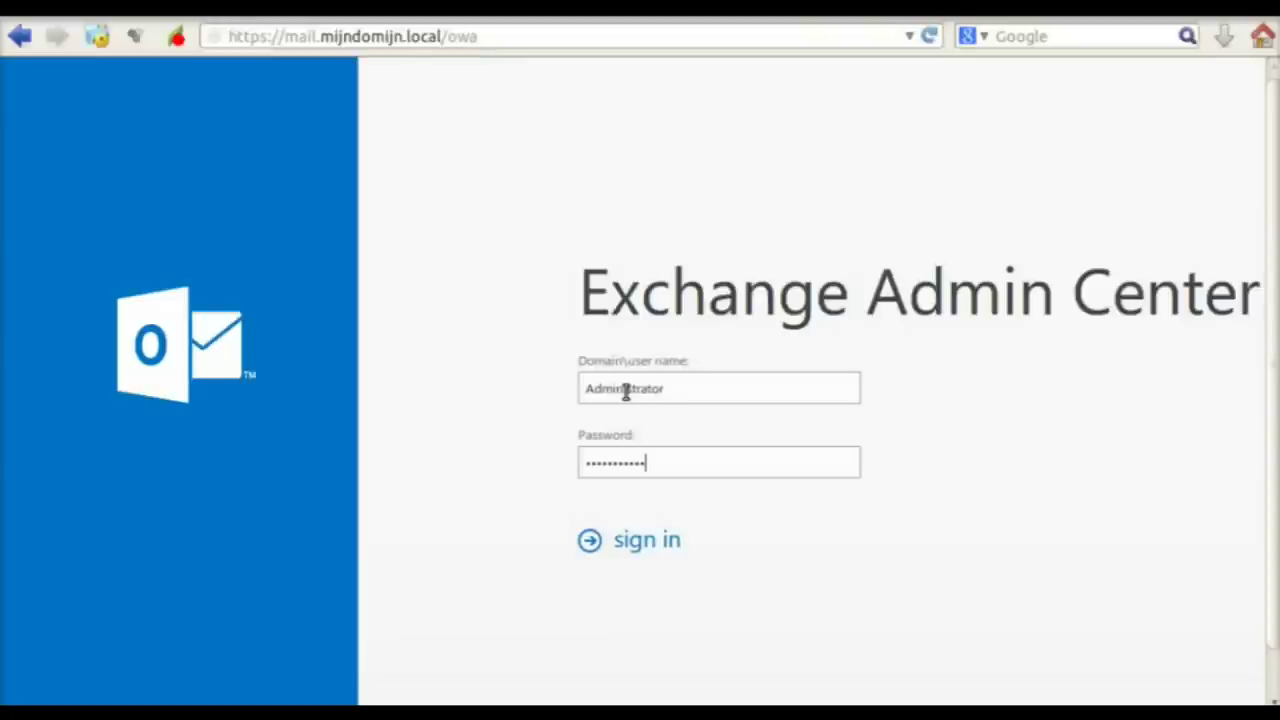
pyautogui.press('Return')
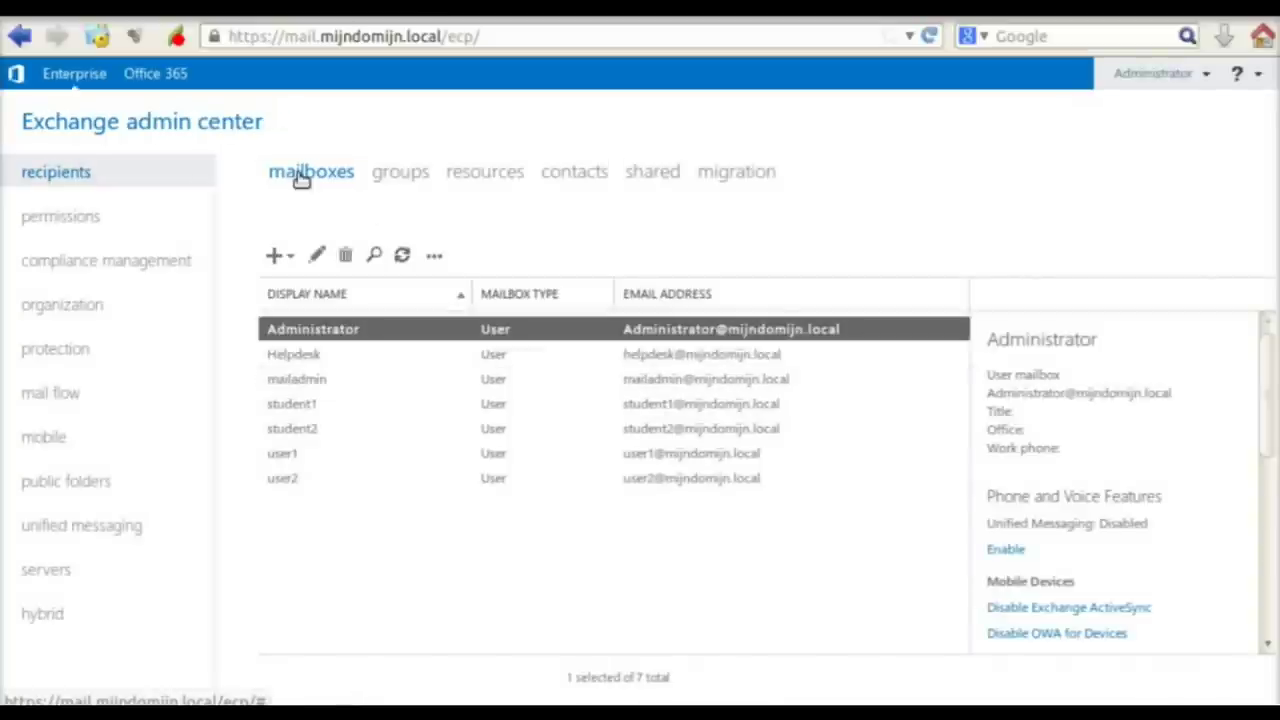
# - Open and close the help topic for mailboxes, and show the mailbox types that can be created
pyautogui.click(1235, 78)
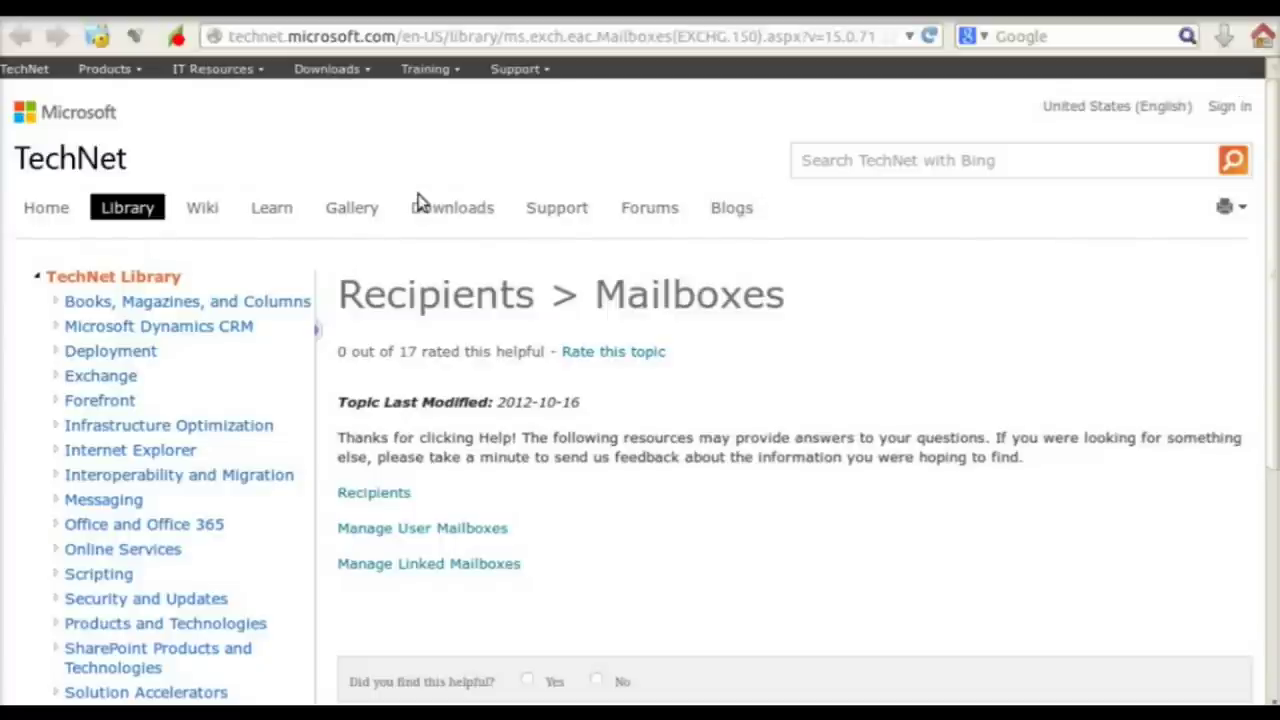
pyautogui.hotkey('ctrl', 'w')
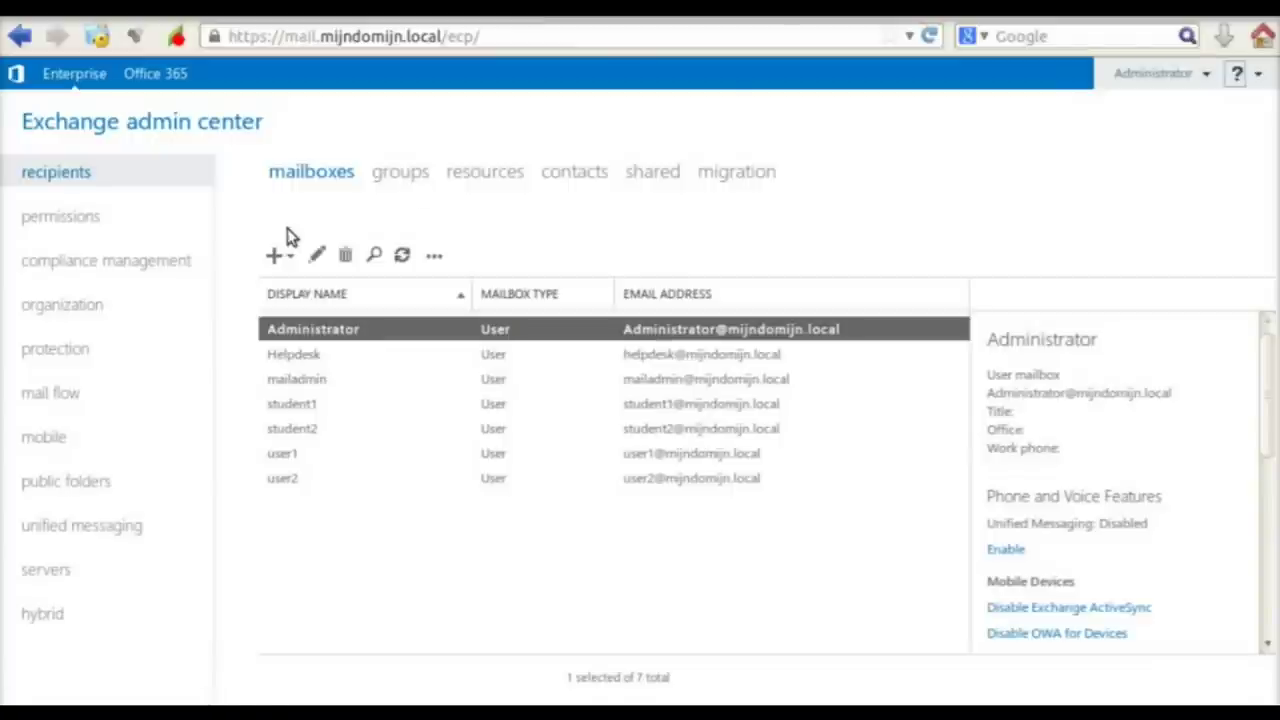
pyautogui.click(287, 256)
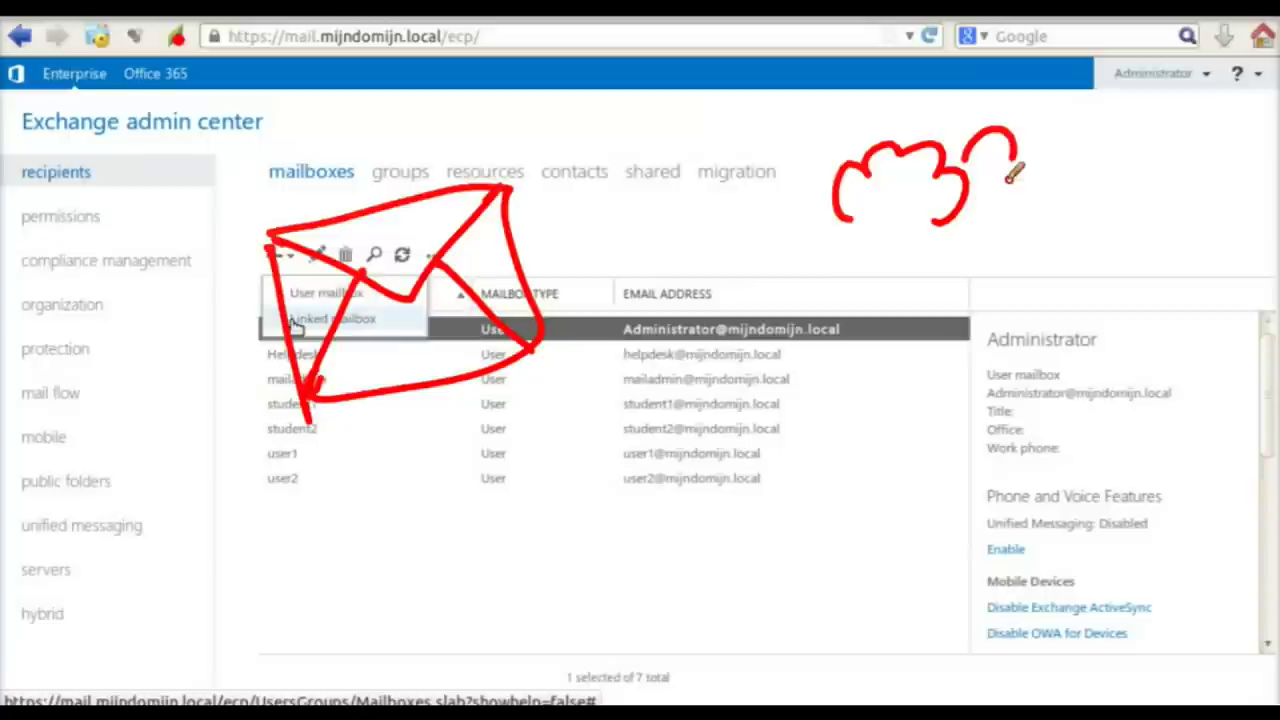
pyautogui.moveTo(893, 222)
pyautogui.mouseDown()
pyautogui.moveTo(929, 240)
pyautogui.moveTo(1040, 200)
pyautogui.moveTo(1005, 218)
pyautogui.mouseUp()
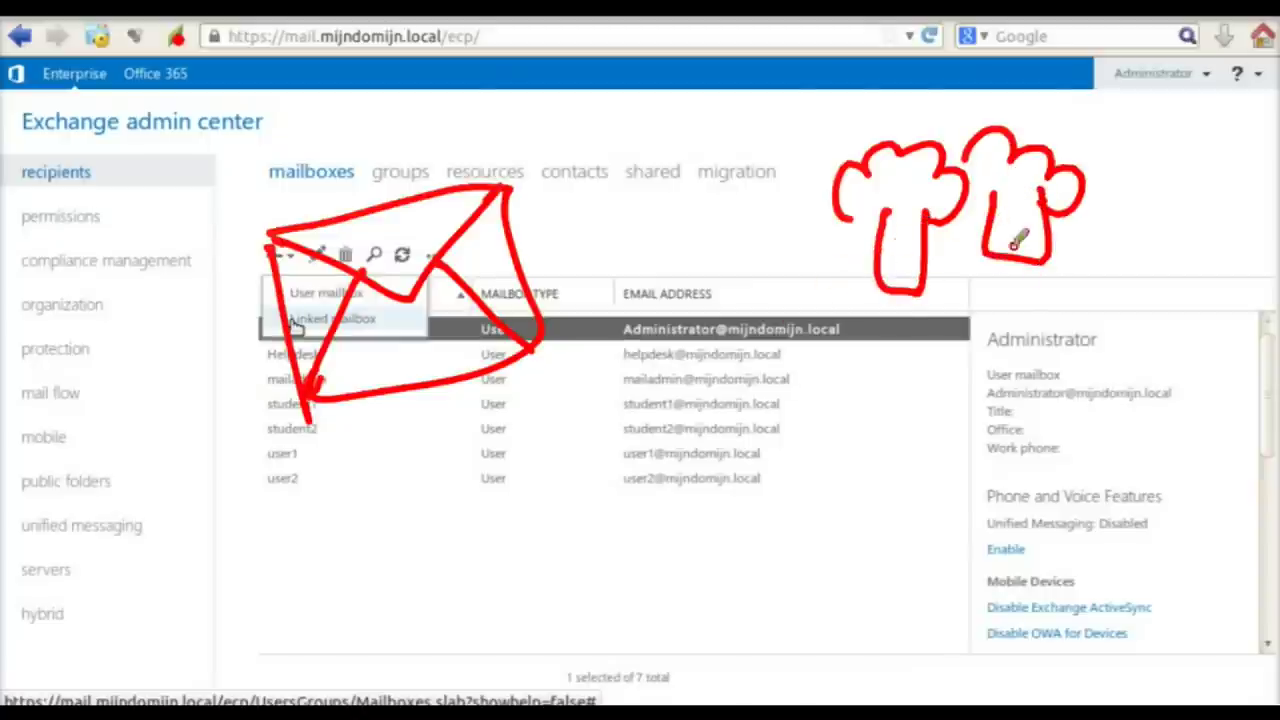
pyautogui.moveTo(1076, 250); pyautogui.dragTo(1076, 212)
pyautogui.moveTo(1060, 212)
pyautogui.mouseDown()
pyautogui.moveTo(1135, 235)
pyautogui.moveTo(1118, 243)
pyautogui.moveTo(1114, 229)
pyautogui.moveTo(1123, 234)
pyautogui.mouseUp()
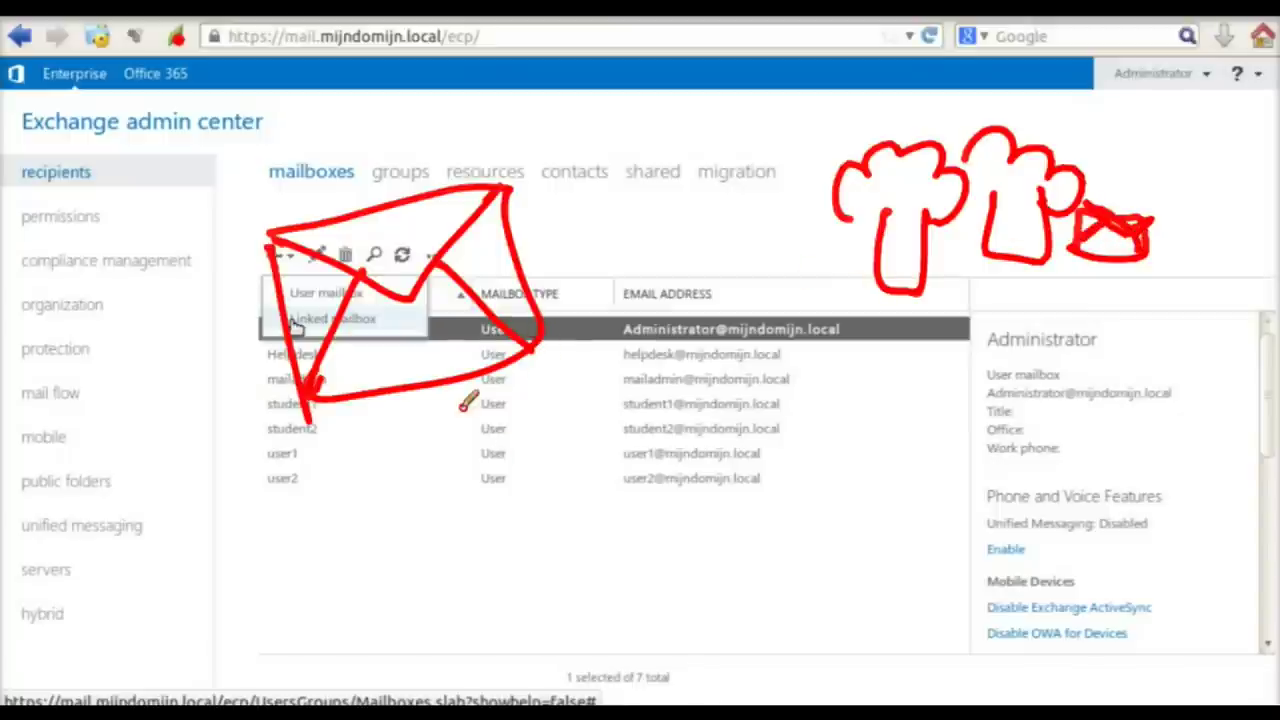
pyautogui.moveTo(498, 404)
pyautogui.mouseDown()
pyautogui.moveTo(562, 466)
pyautogui.moveTo(566, 488)
pyautogui.moveTo(650, 512)
pyautogui.moveTo(598, 512)
pyautogui.moveTo(628, 570)
pyautogui.moveTo(655, 527)
pyautogui.mouseUp()
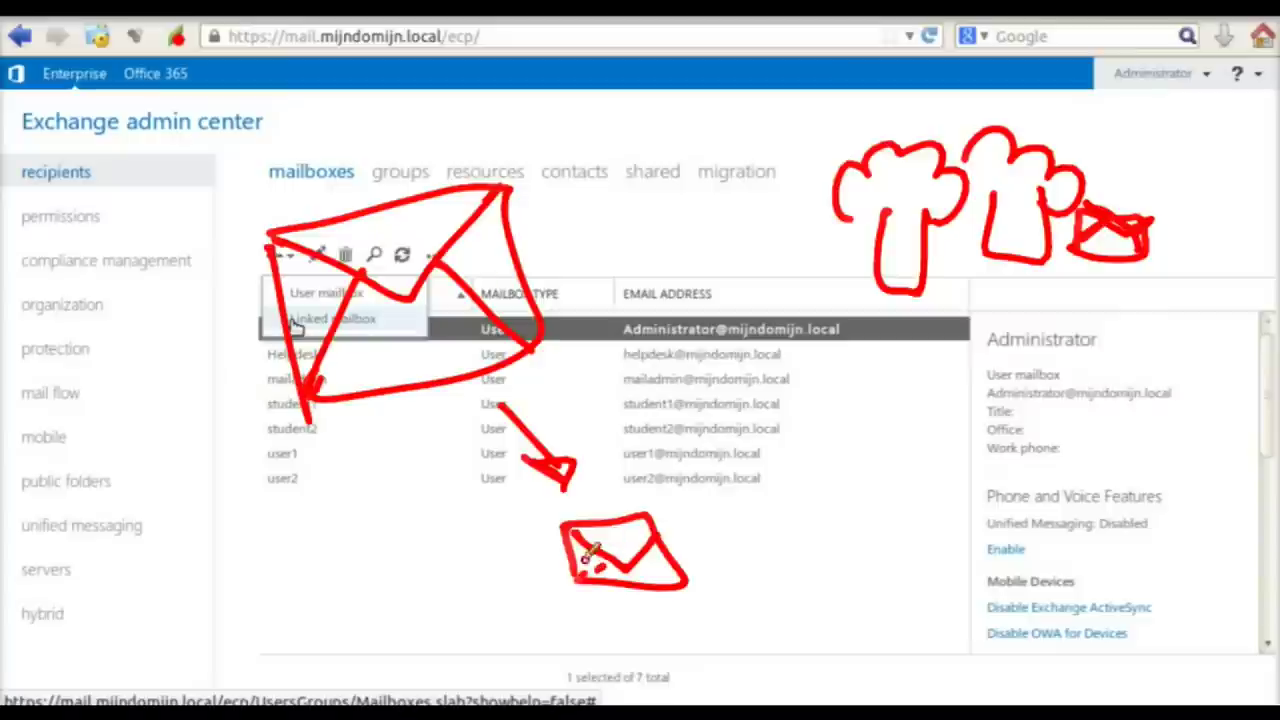
pyautogui.moveTo(578, 590)
pyautogui.mouseDown()
pyautogui.moveTo(912, 368)
pyautogui.moveTo(914, 346)
pyautogui.moveTo(870, 392)
pyautogui.moveTo(935, 375)
pyautogui.mouseUp()
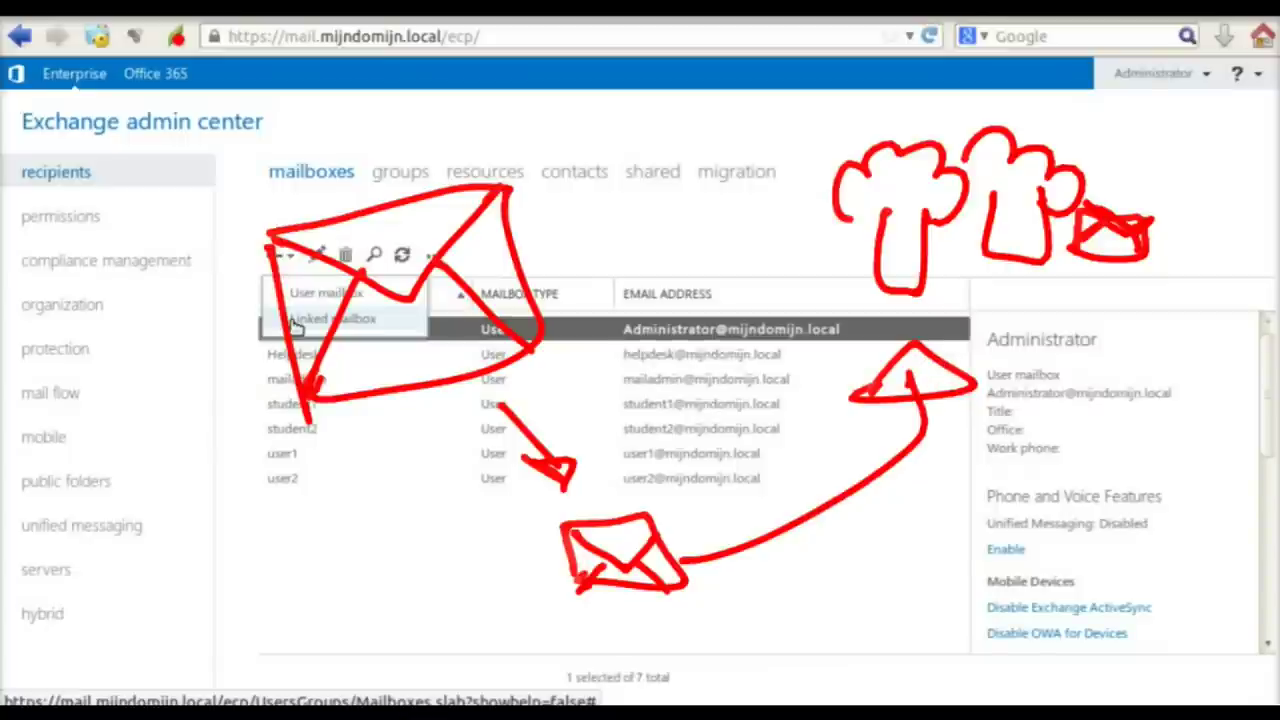
pyautogui.press('Escape')
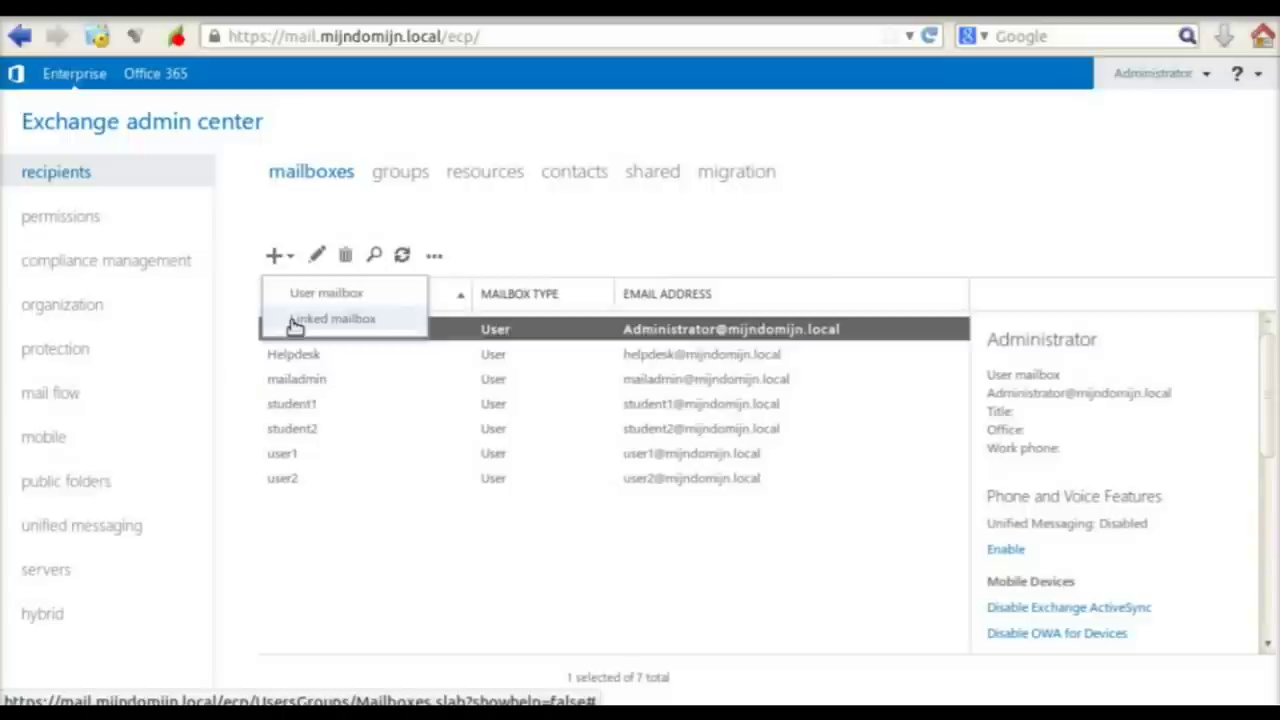
# - Review the group naming policy's prefix and blocked words, save it, and show the types available for a new group
pyautogui.click(414, 174)
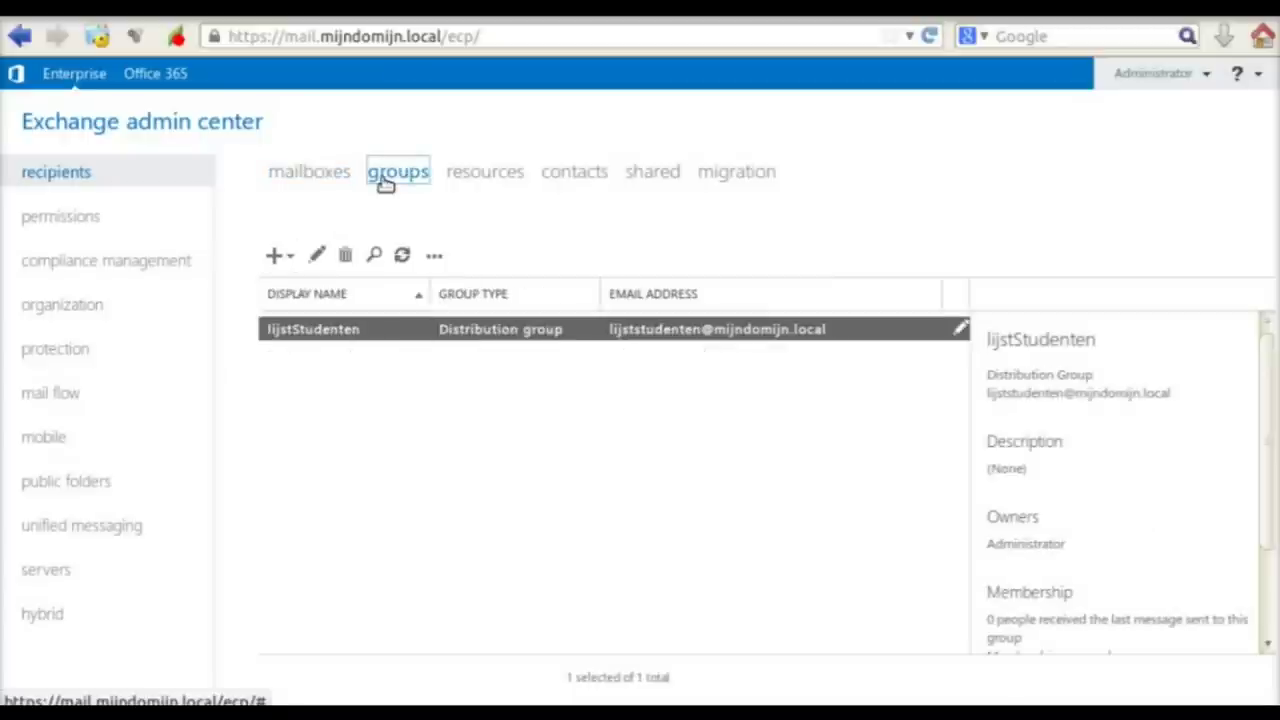
pyautogui.click(438, 256)
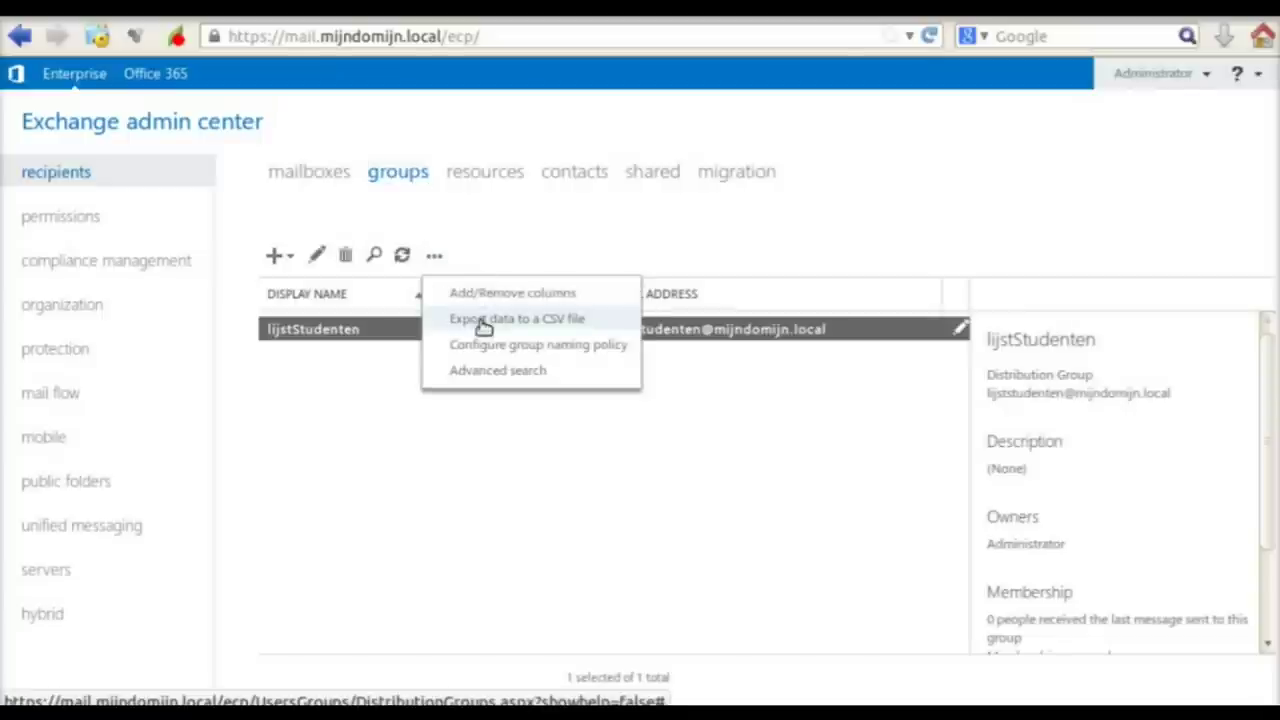
pyautogui.click(517, 345)
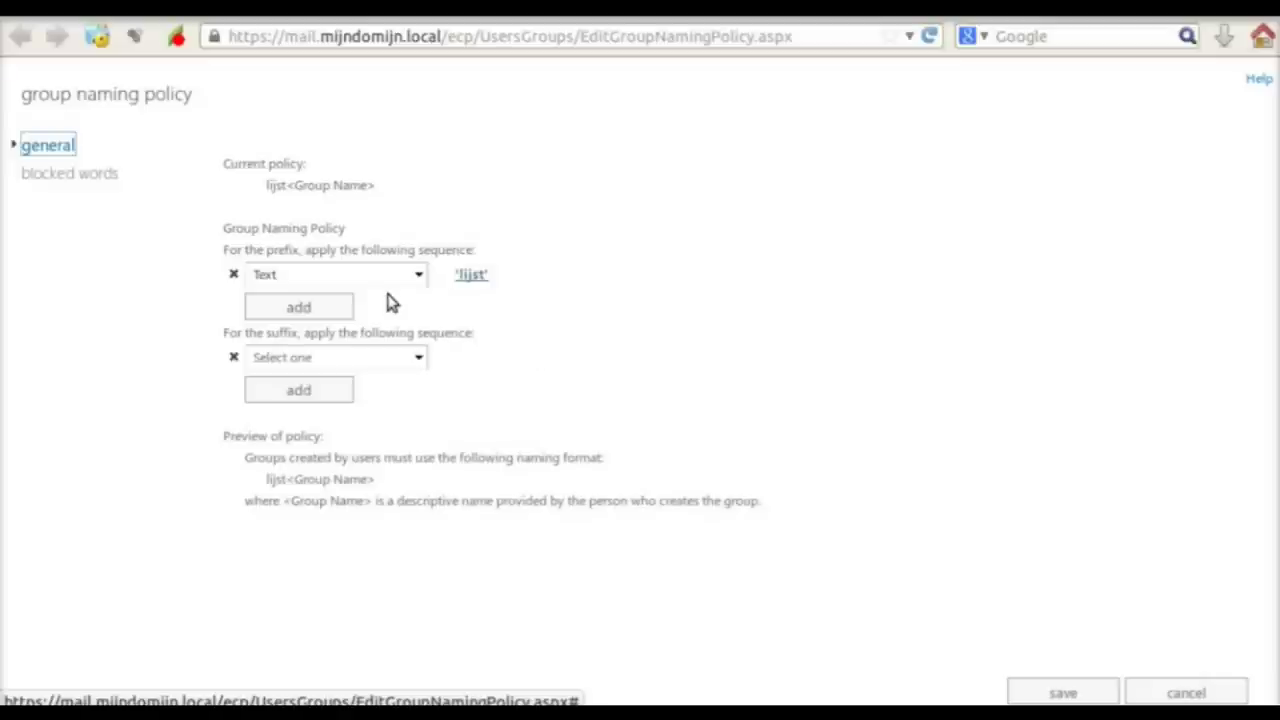
pyautogui.moveTo(266, 250); pyautogui.dragTo(299, 250)
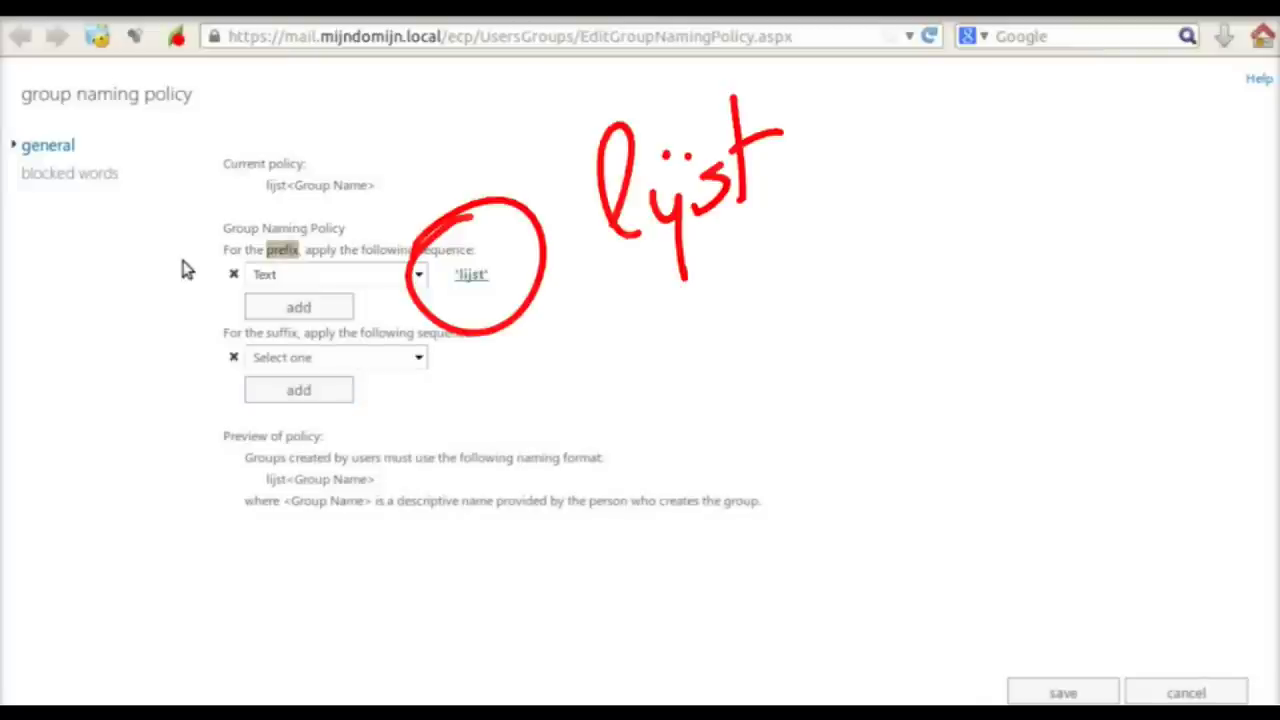
pyautogui.click(70, 173)
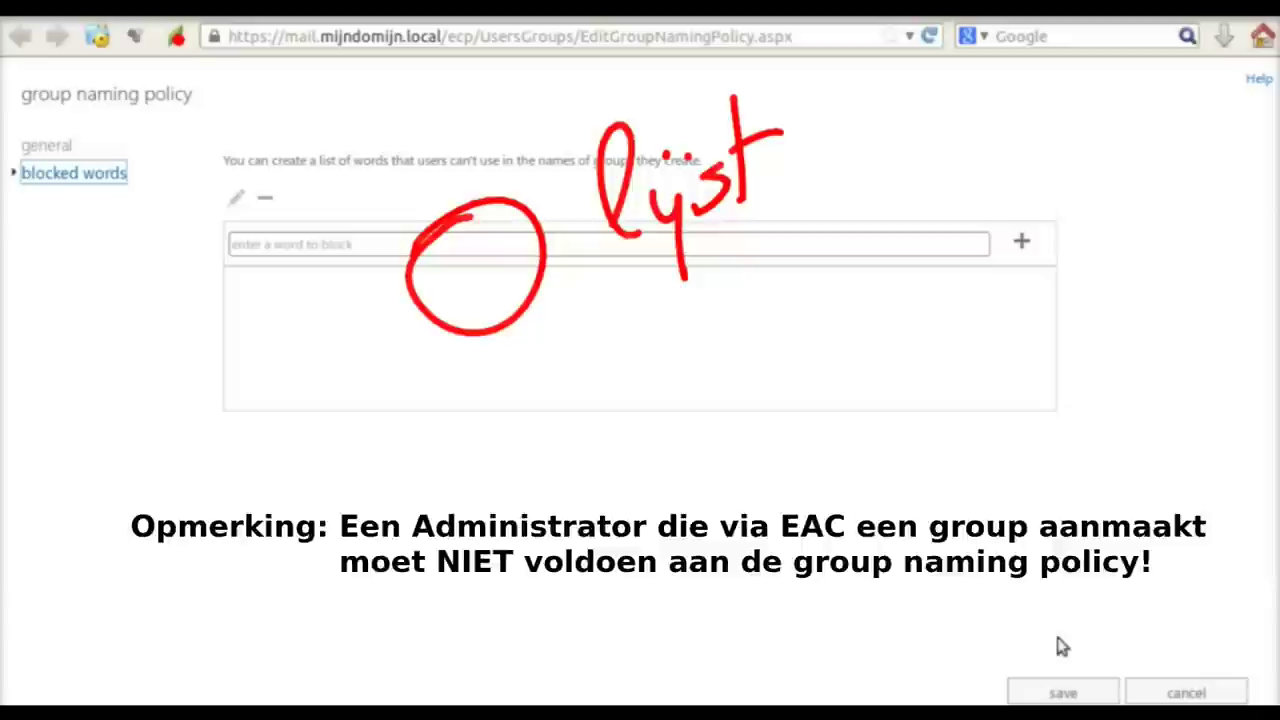
pyautogui.click(1063, 692)
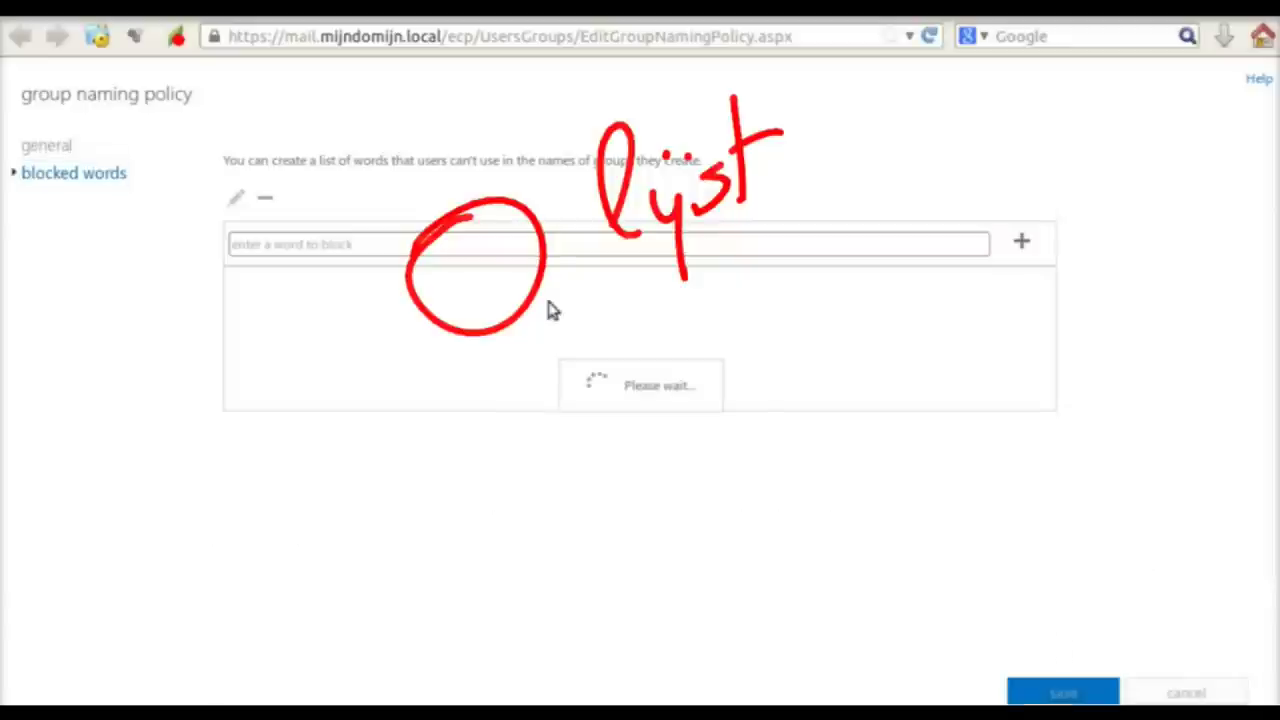
pyautogui.click(287, 256)
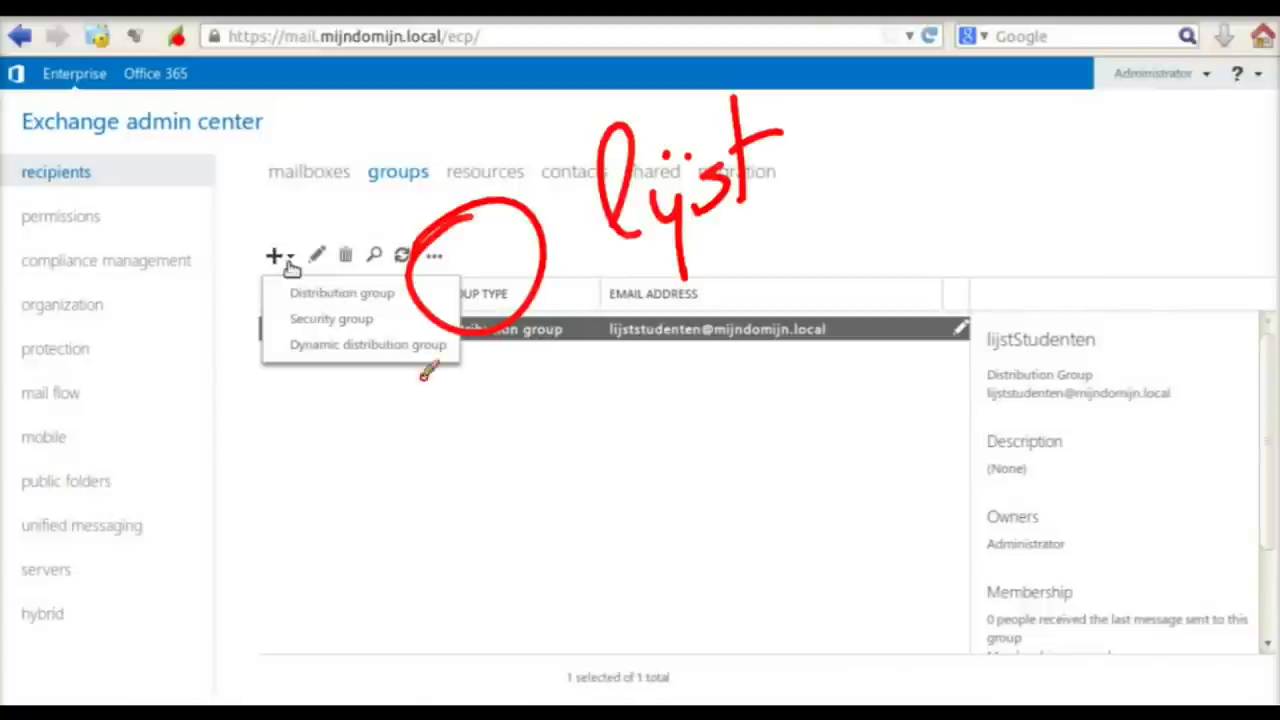
pyautogui.click(455, 250)
pyautogui.click(494, 243)
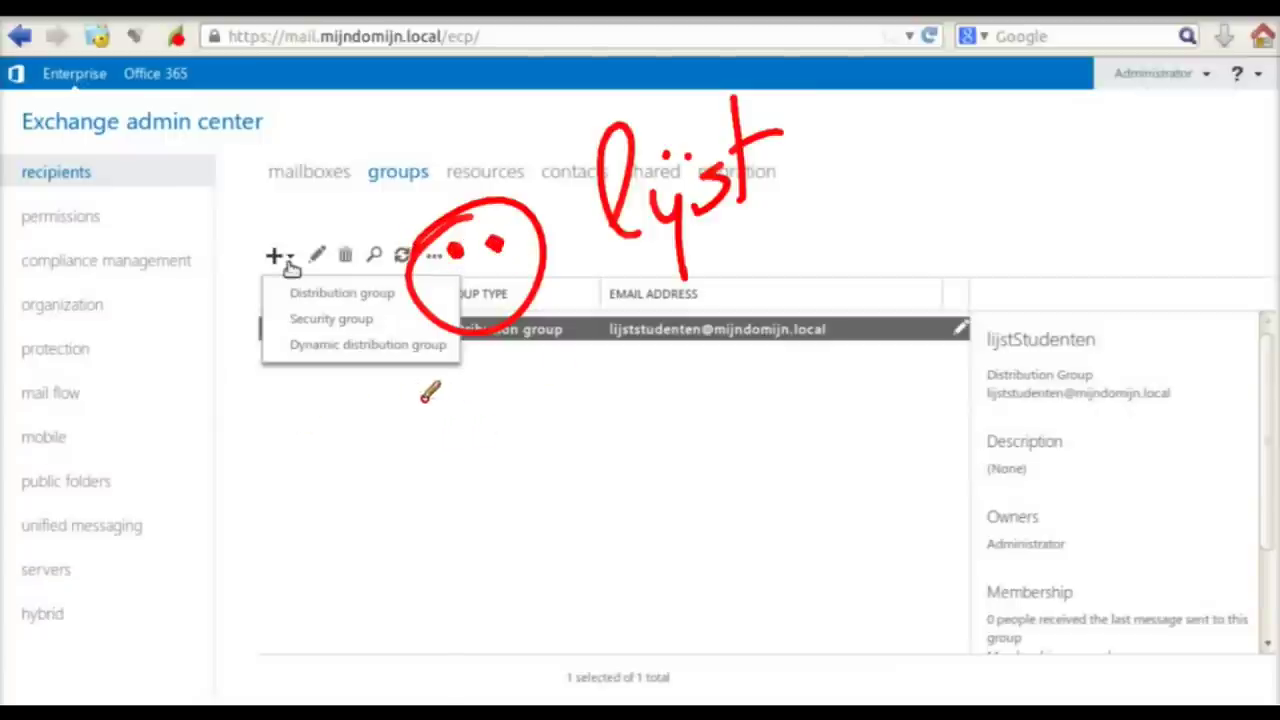
pyautogui.moveTo(331, 409); pyautogui.dragTo(346, 383)
pyautogui.click(351, 443)
pyautogui.click(391, 440)
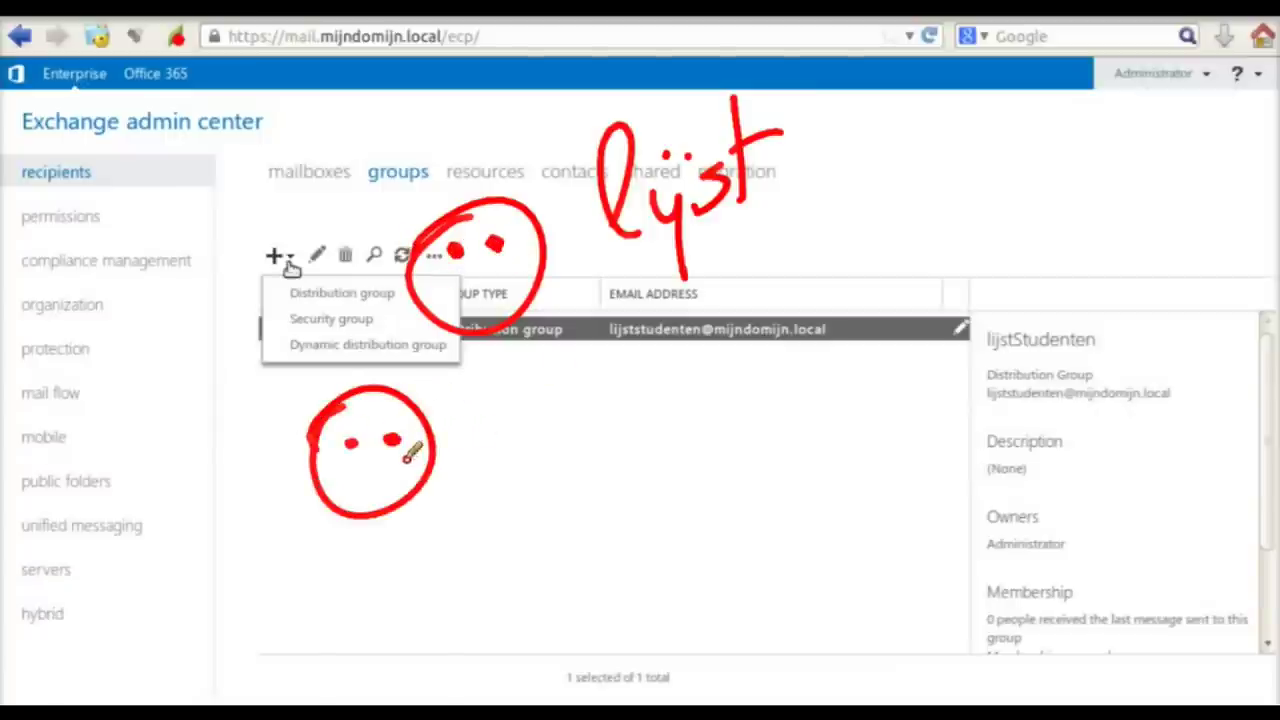
pyautogui.moveTo(542, 394)
pyautogui.mouseDown()
pyautogui.moveTo(640, 437)
pyautogui.moveTo(560, 386)
pyautogui.mouseUp()
pyautogui.click(546, 446)
pyautogui.click(584, 437)
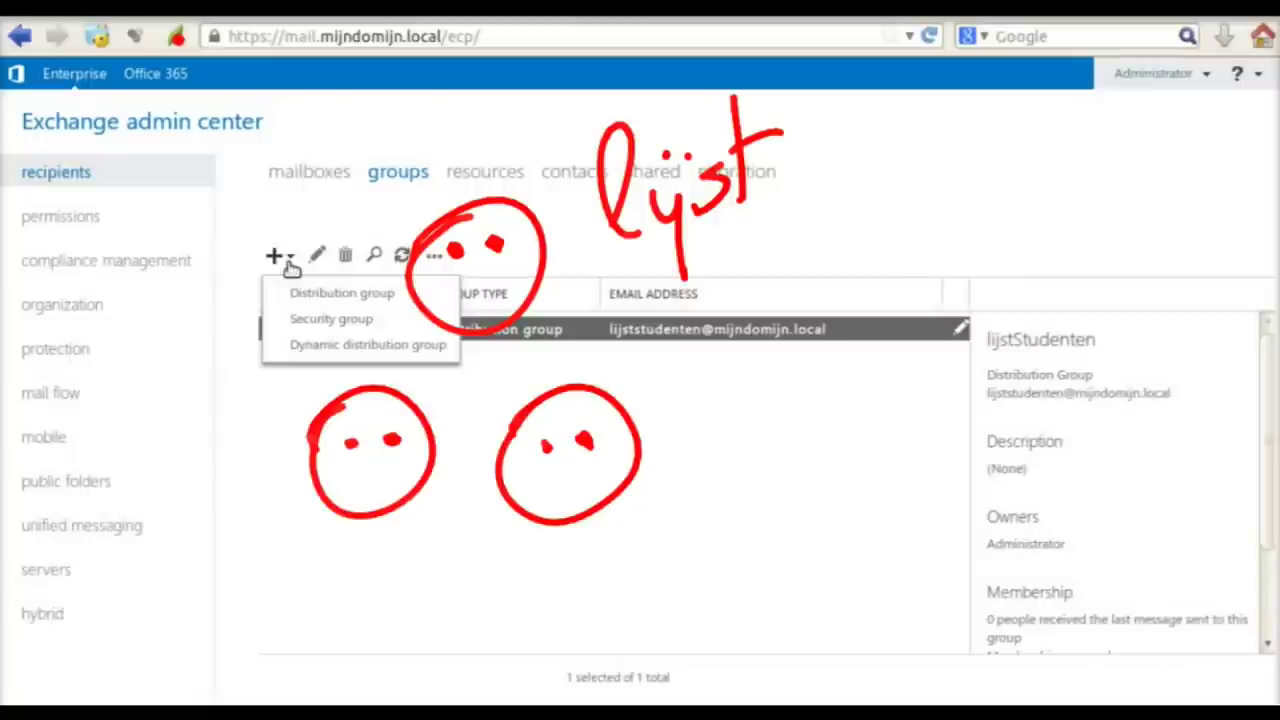
pyautogui.moveTo(467, 167)
pyautogui.mouseDown()
pyautogui.moveTo(415, 185)
pyautogui.moveTo(297, 474)
pyautogui.moveTo(626, 543)
pyautogui.moveTo(663, 429)
pyautogui.moveTo(568, 238)
pyautogui.moveTo(430, 160)
pyautogui.mouseUp()
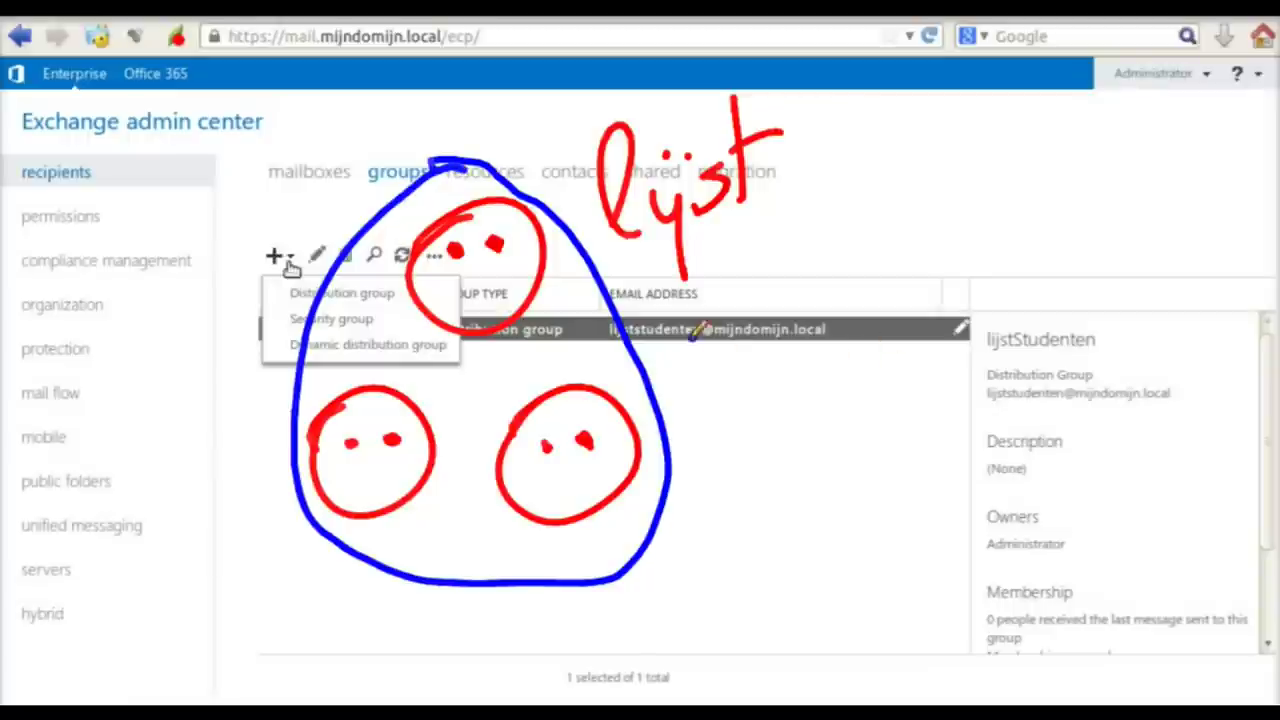
pyautogui.moveTo(845, 152); pyautogui.dragTo(805, 192)
pyautogui.moveTo(858, 104)
pyautogui.mouseDown()
pyautogui.moveTo(876, 186)
pyautogui.moveTo(913, 177)
pyautogui.mouseUp()
pyautogui.moveTo(964, 178)
pyautogui.mouseDown()
pyautogui.moveTo(1086, 160)
pyautogui.moveTo(1134, 197)
pyautogui.moveTo(1158, 182)
pyautogui.mouseUp()
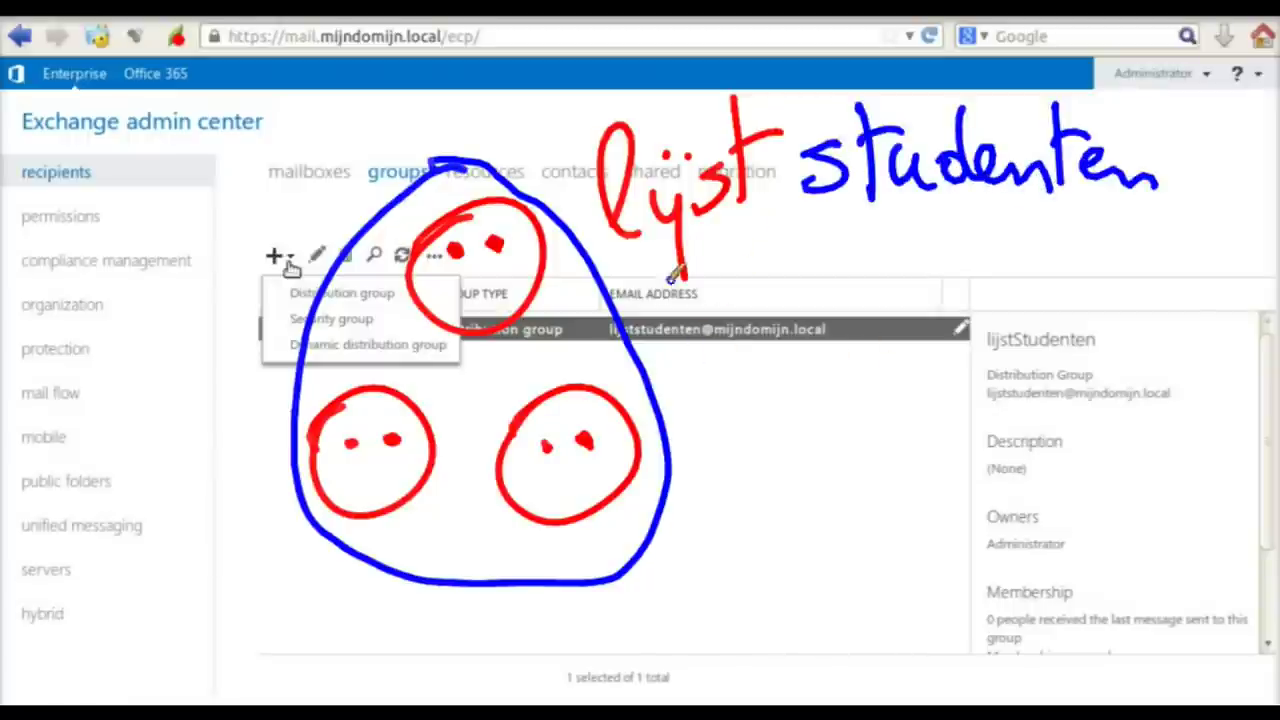
pyautogui.moveTo(648, 266); pyautogui.dragTo(1038, 210)
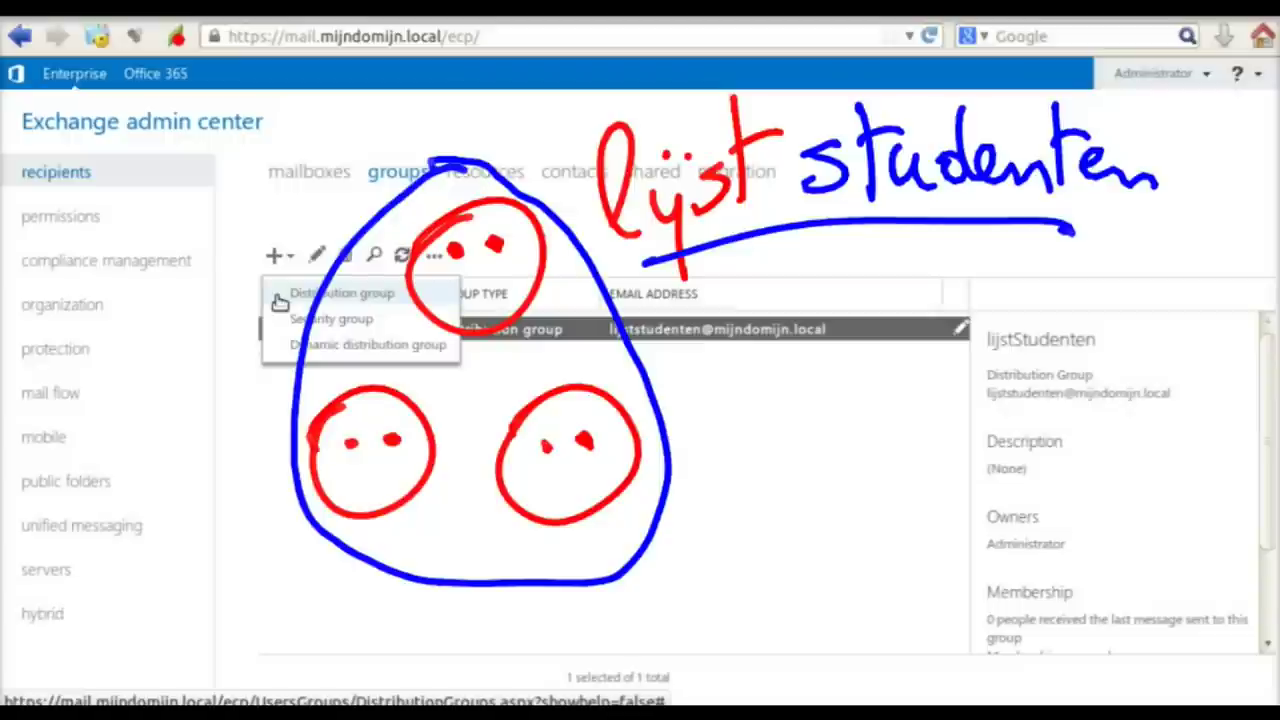
pyautogui.moveTo(656, 386); pyautogui.dragTo(950, 389)
pyautogui.moveTo(1058, 375)
pyautogui.mouseDown()
pyautogui.moveTo(1118, 366)
pyautogui.moveTo(1118, 336)
pyautogui.mouseUp()
pyautogui.moveTo(1168, 285); pyautogui.dragTo(1170, 355)
pyautogui.moveTo(1148, 290)
pyautogui.mouseDown()
pyautogui.moveTo(1194, 366)
pyautogui.moveTo(1150, 360)
pyautogui.mouseUp()
pyautogui.moveTo(1146, 423); pyautogui.dragTo(1146, 429)
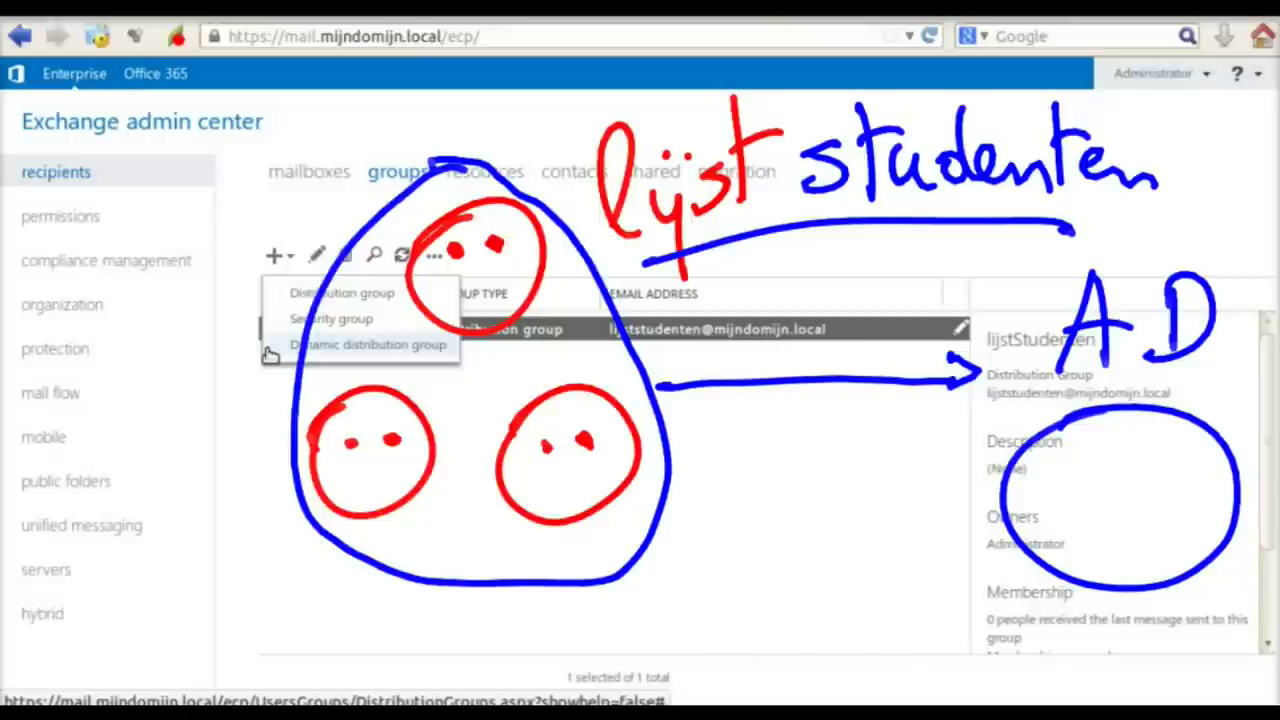
# - View the resource mailboxes and show the resource mailbox types that can be created
pyautogui.click(490, 175)
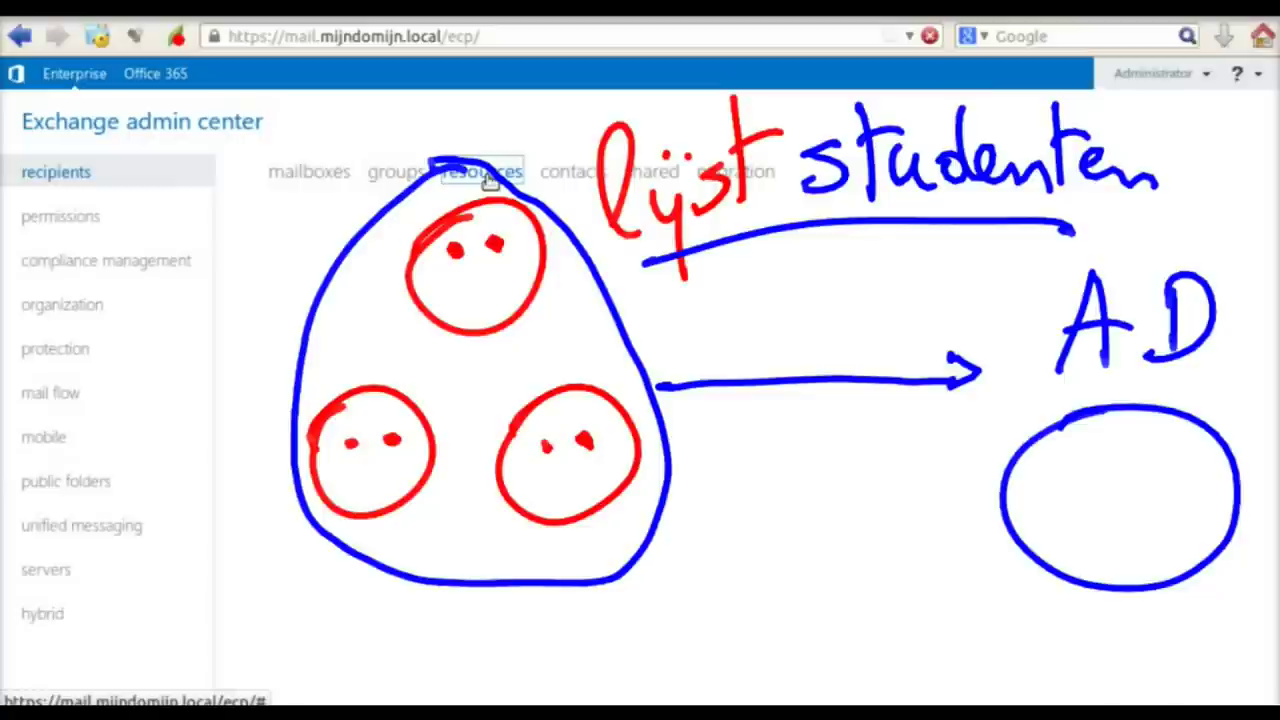
pyautogui.press('Escape')
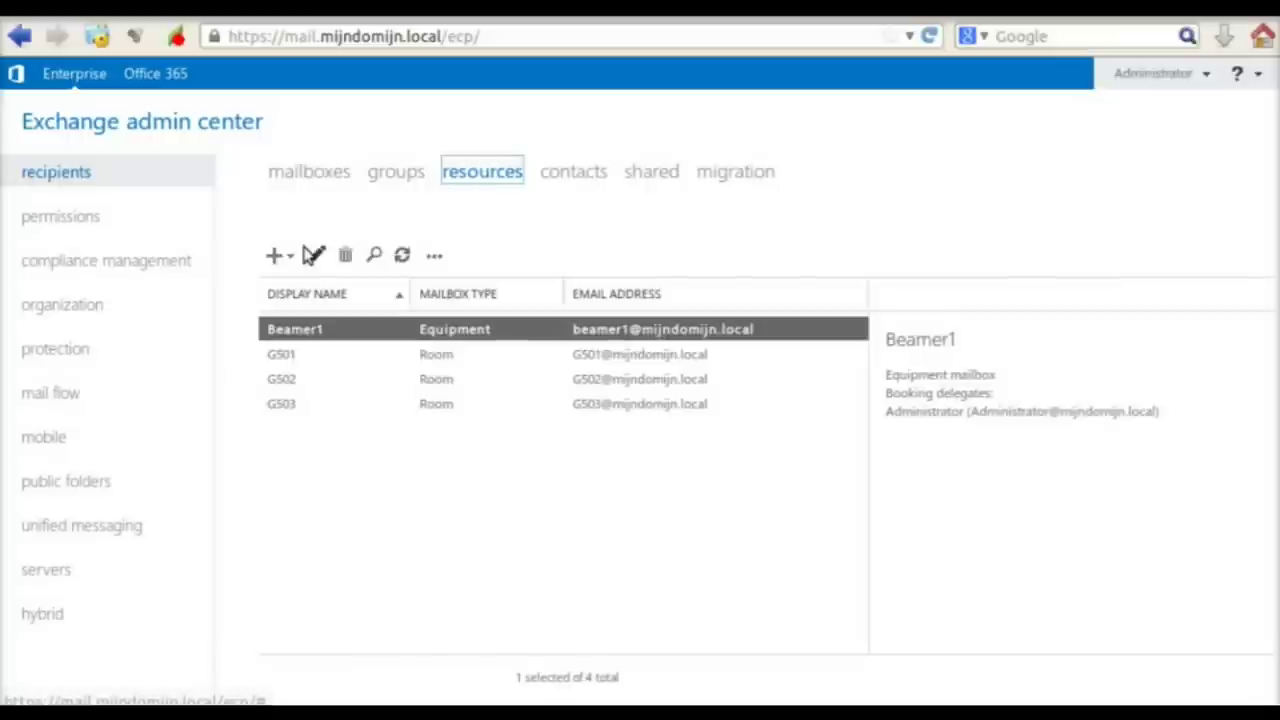
pyautogui.click(289, 256)
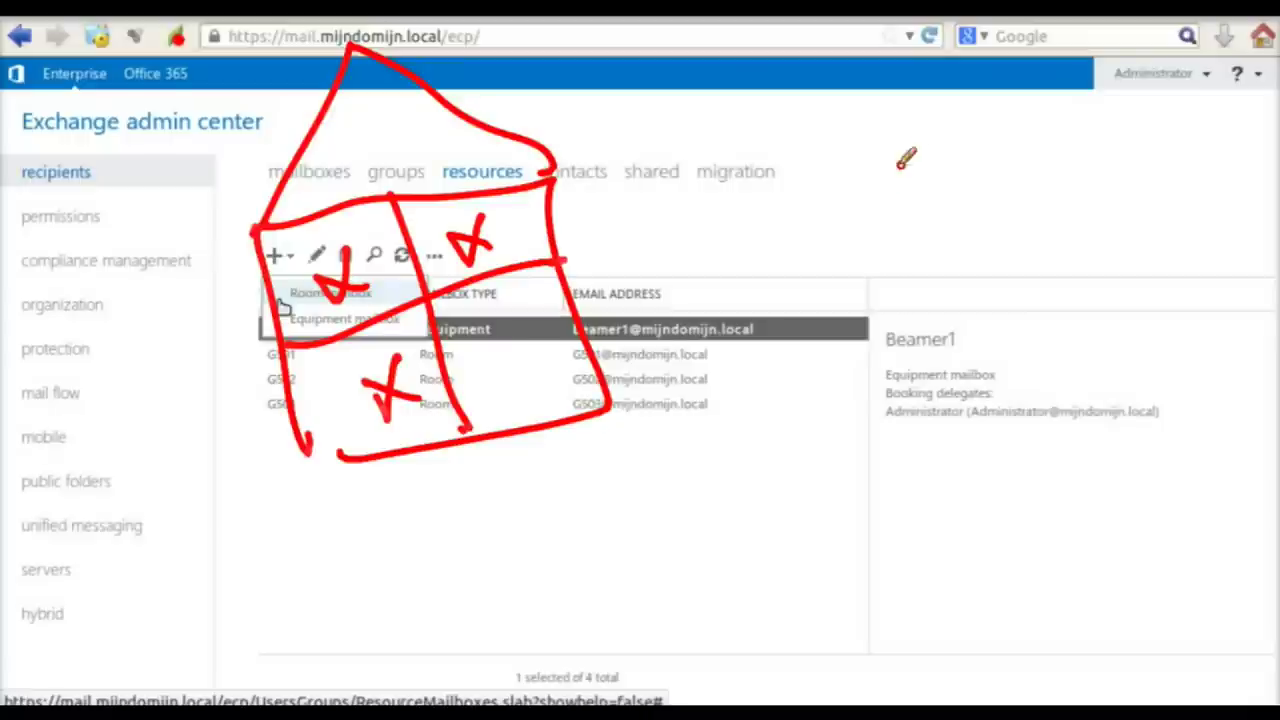
pyautogui.moveTo(927, 116); pyautogui.dragTo(937, 206)
pyautogui.moveTo(912, 112)
pyautogui.mouseDown()
pyautogui.moveTo(958, 108)
pyautogui.moveTo(966, 217)
pyautogui.moveTo(908, 251)
pyautogui.moveTo(1008, 212)
pyautogui.mouseUp()
pyautogui.moveTo(1023, 213); pyautogui.dragTo(1048, 214)
pyautogui.moveTo(916, 228); pyautogui.dragTo(935, 231)
pyautogui.moveTo(963, 237); pyautogui.dragTo(1038, 235)
pyautogui.moveTo(1066, 231); pyautogui.dragTo(1082, 229)
pyautogui.moveTo(952, 195)
pyautogui.mouseDown()
pyautogui.moveTo(977, 143)
pyautogui.moveTo(988, 177)
pyautogui.moveTo(1033, 157)
pyautogui.mouseUp()
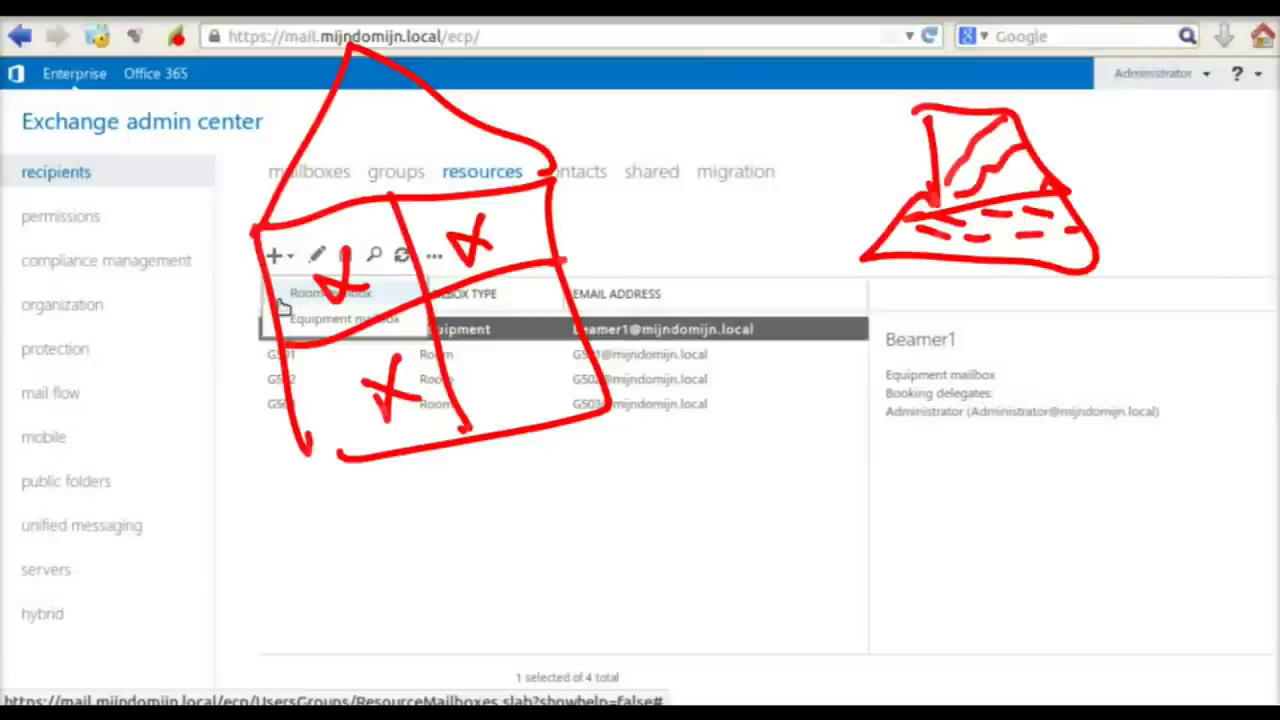
pyautogui.press('Escape')
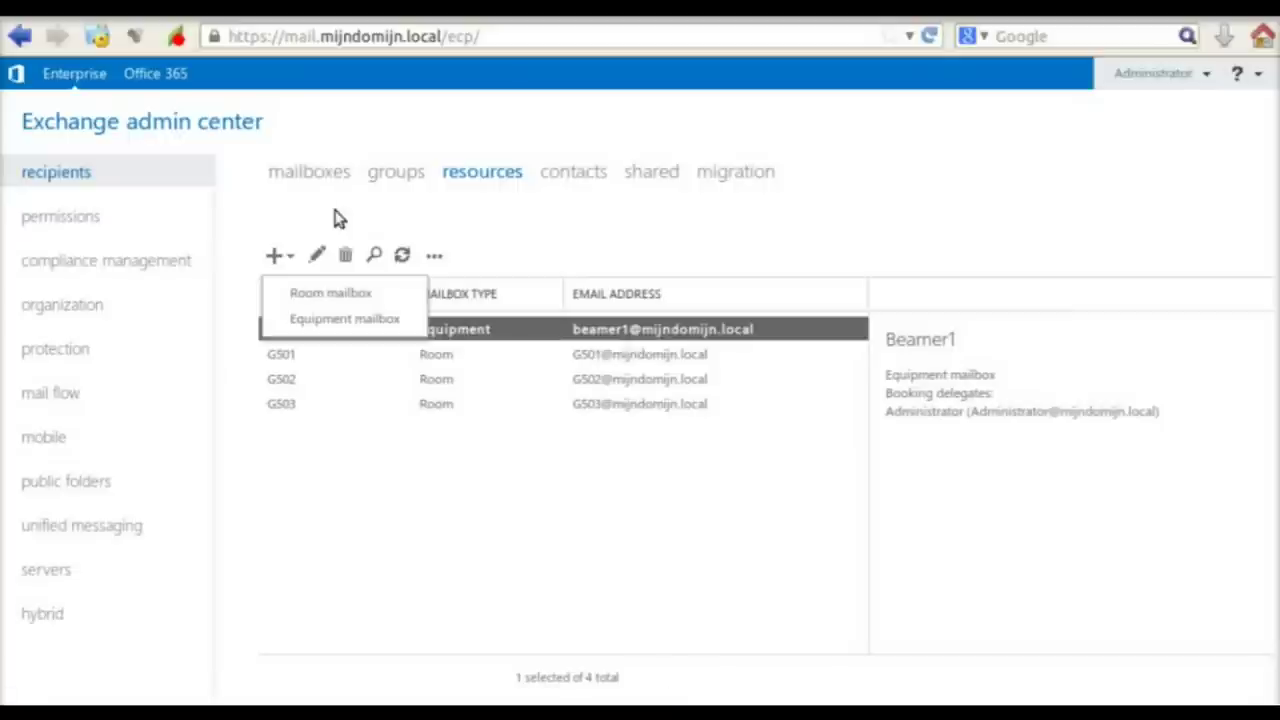
# - View the recipient contacts, and inspect the studentenraad shared mailbox's group memberships and mailbox delegation
pyautogui.click(570, 172)
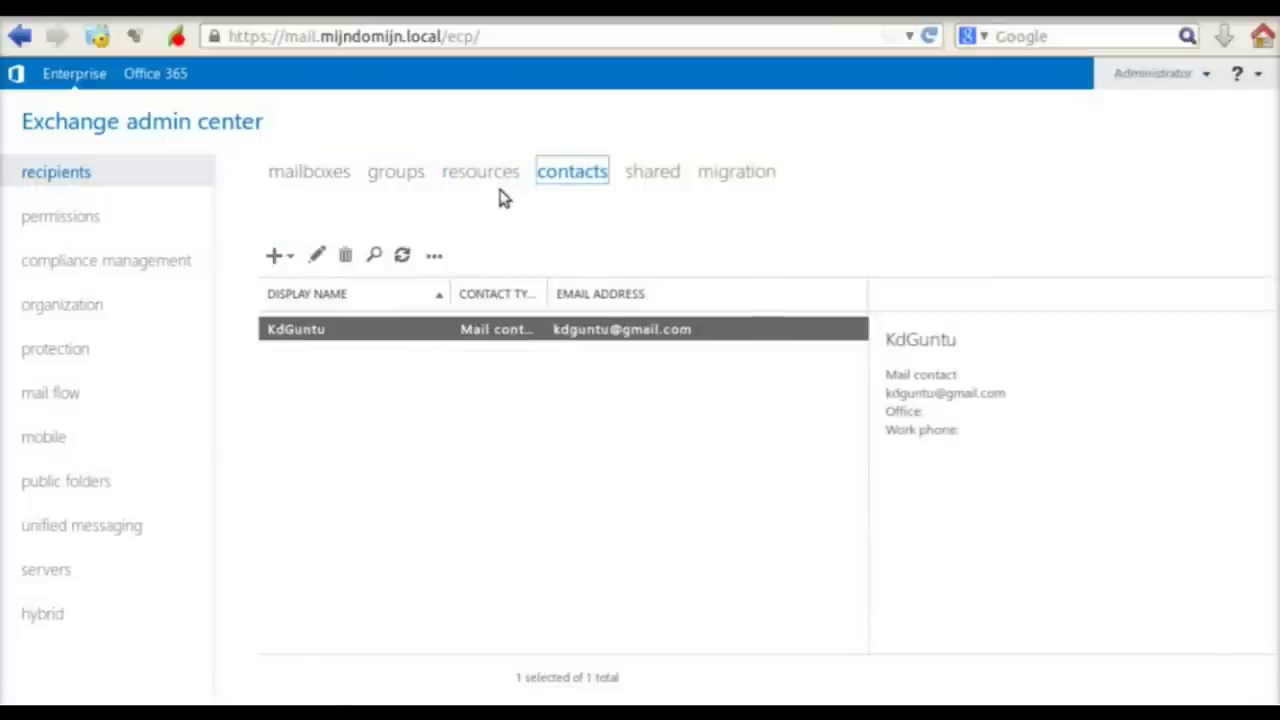
pyautogui.click(653, 174)
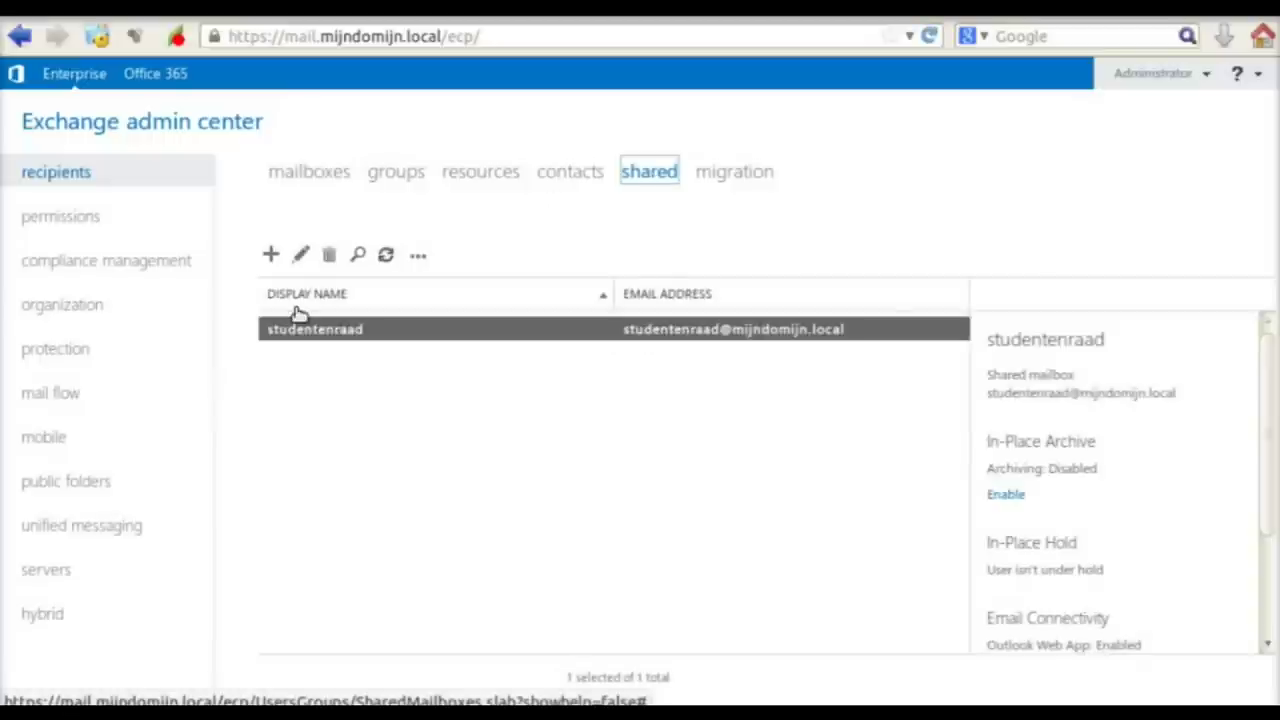
pyautogui.doubleClick(326, 332)
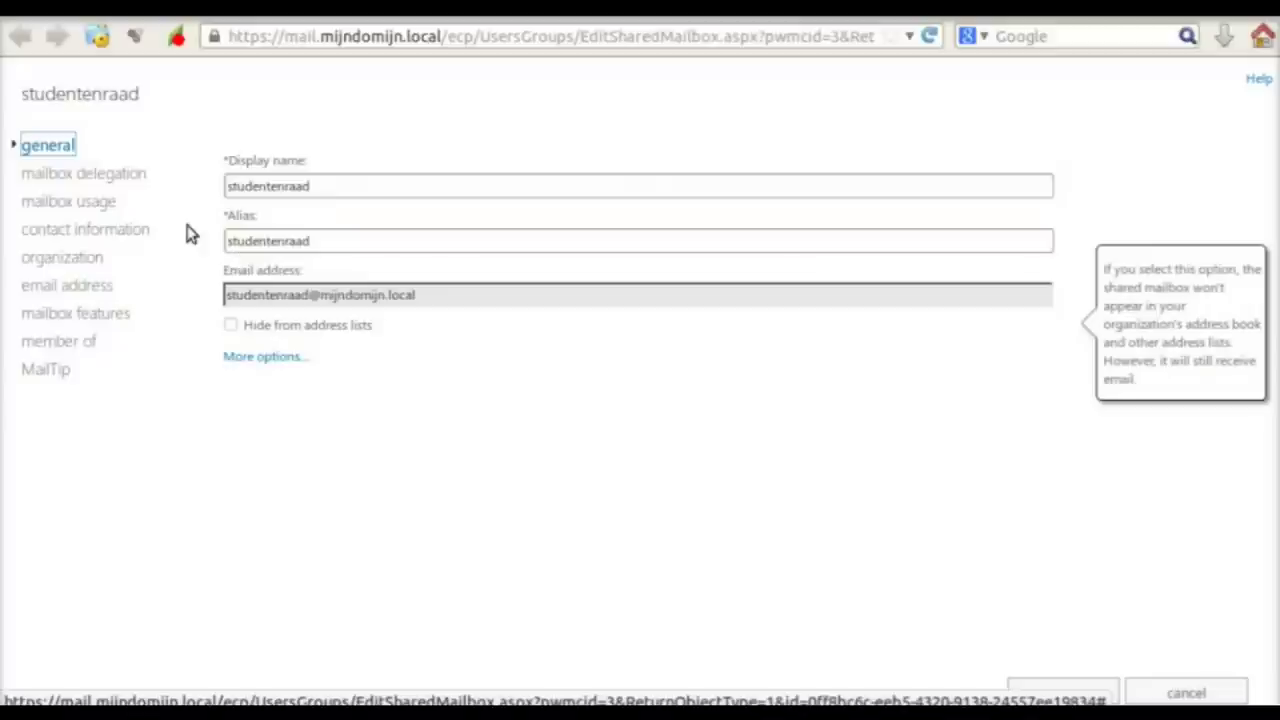
pyautogui.click(89, 341)
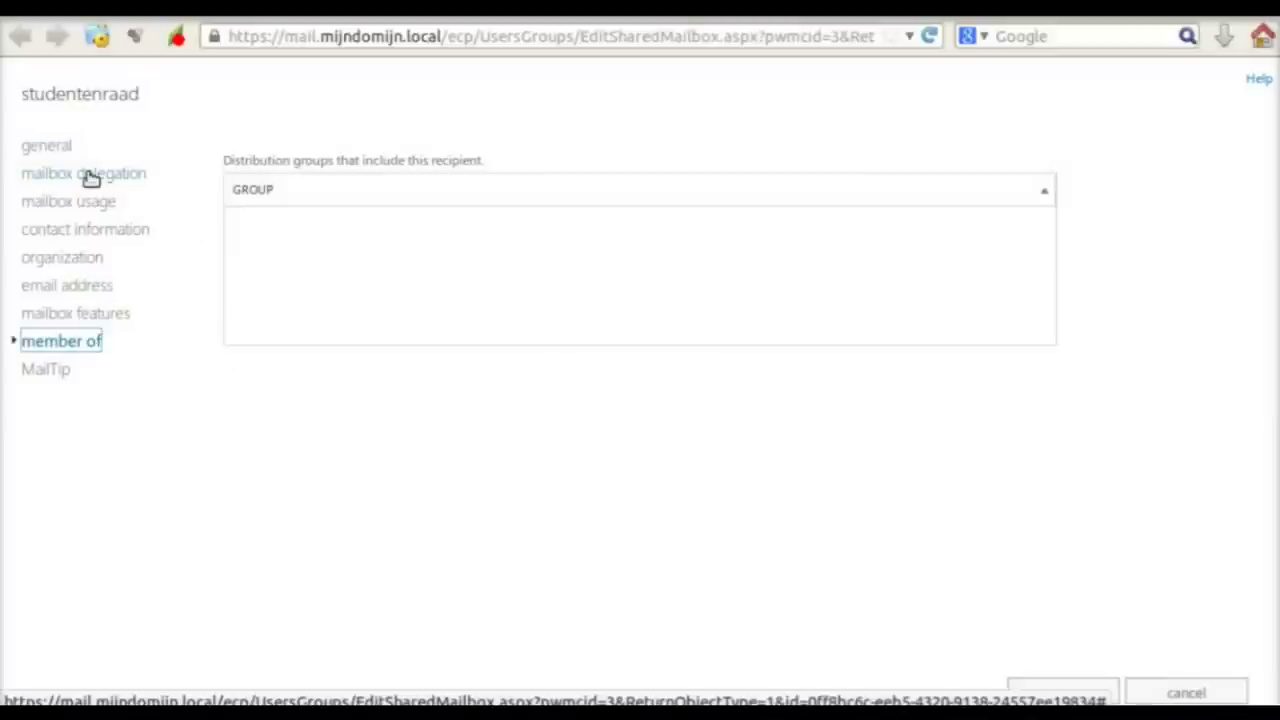
pyautogui.click(85, 176)
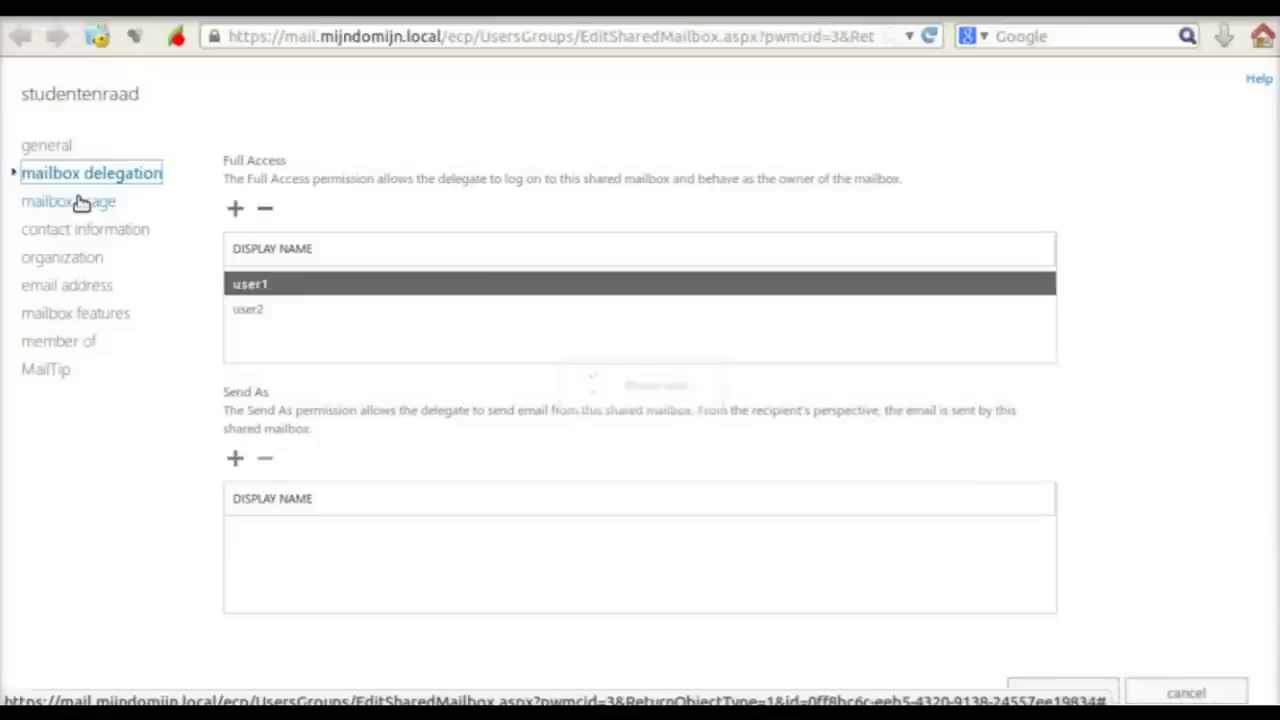
pyautogui.click(300, 309)
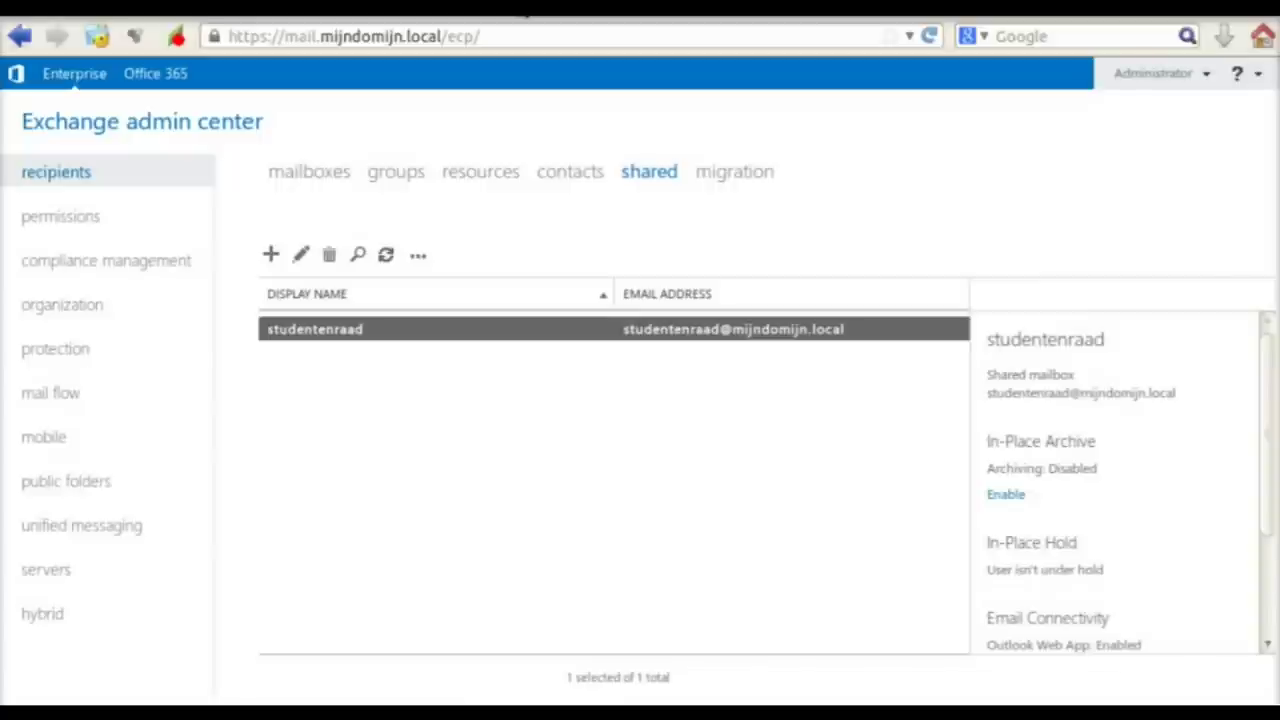
# - View the recipient migration batches and show the move types available for a new batch
pyautogui.click(734, 172)
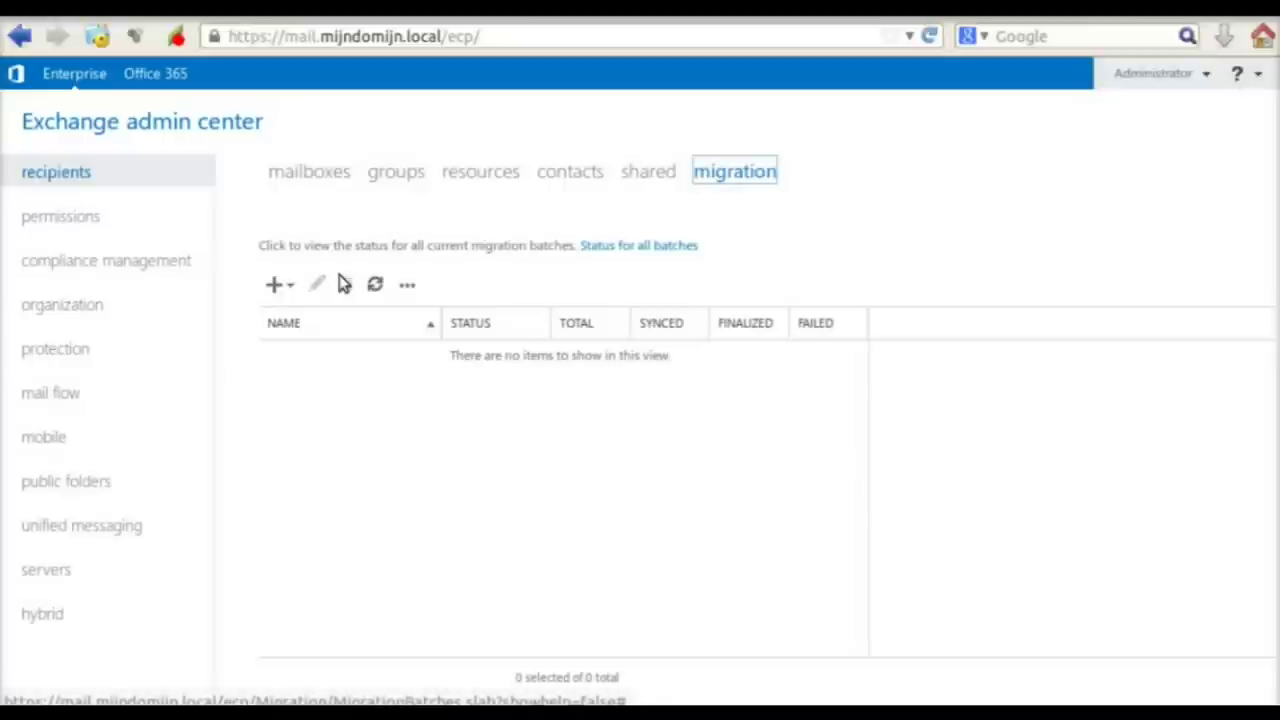
pyautogui.click(285, 286)
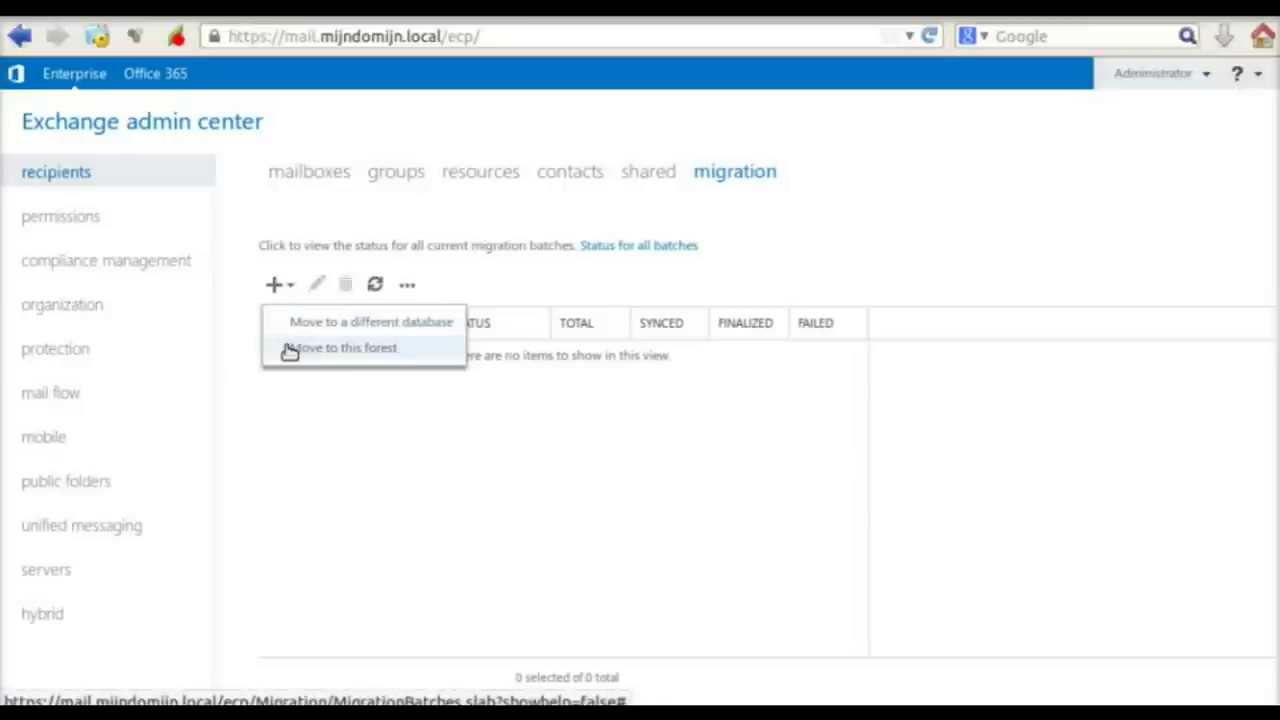
pyautogui.click(252, 225)
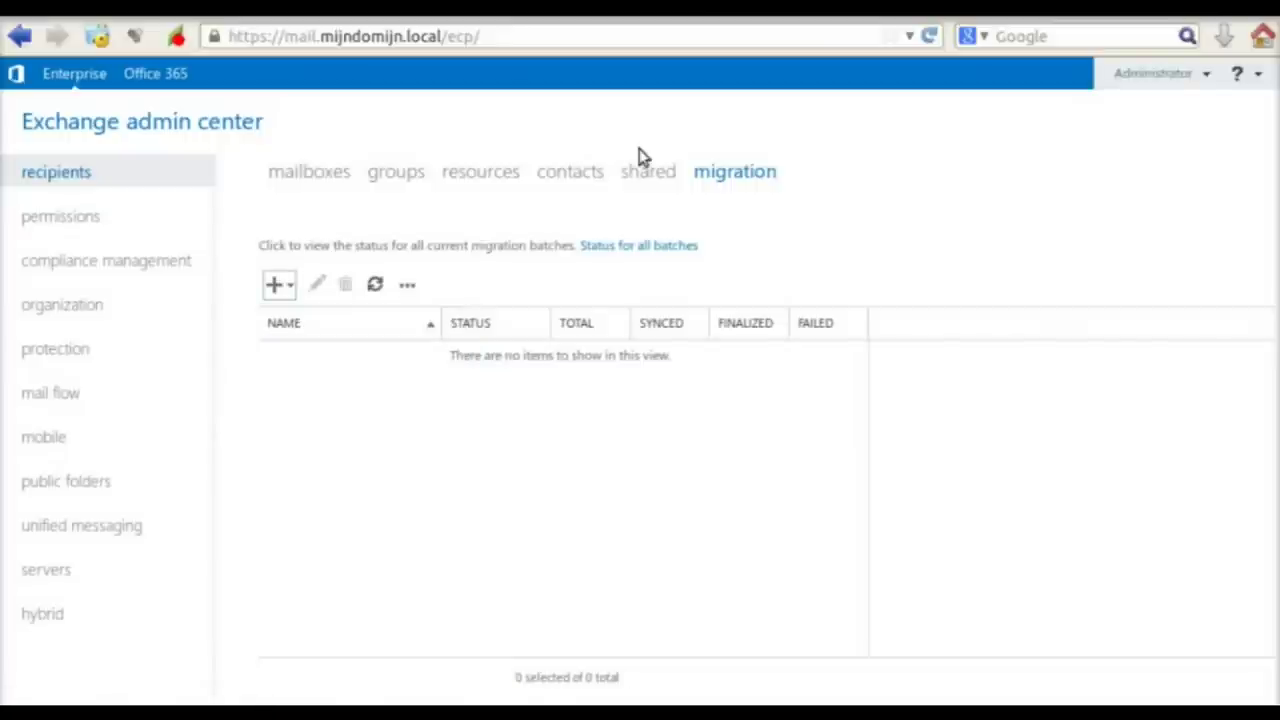
# - View the admin roles under permissions and inspect the Help Desk role group's description, write scope and roles
pyautogui.click(60, 216)
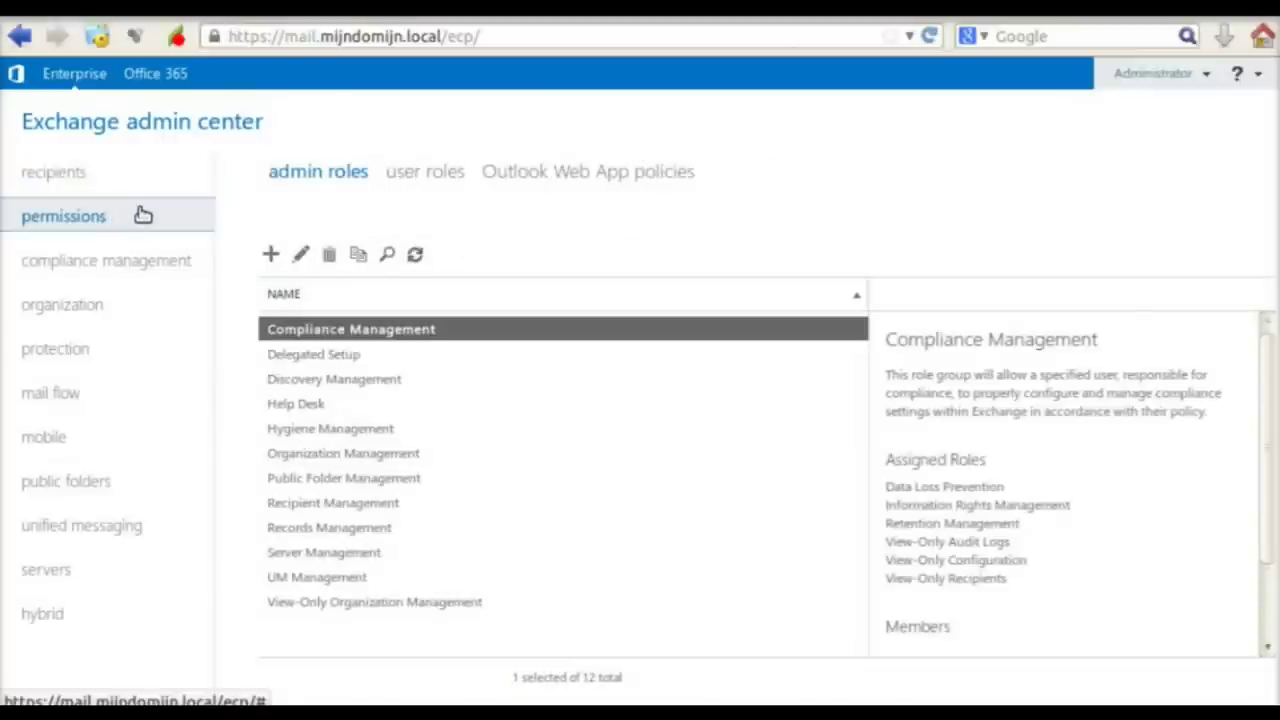
pyautogui.click(325, 405)
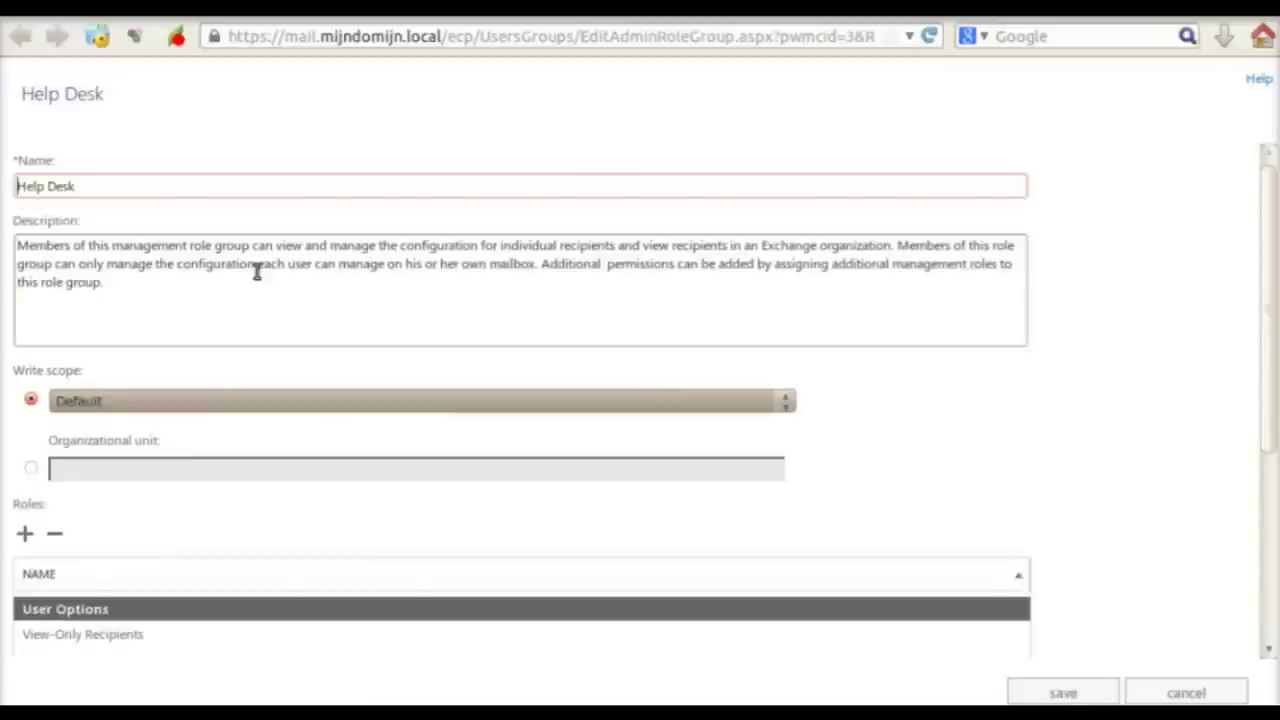
pyautogui.scroll(-5, 240, 560)
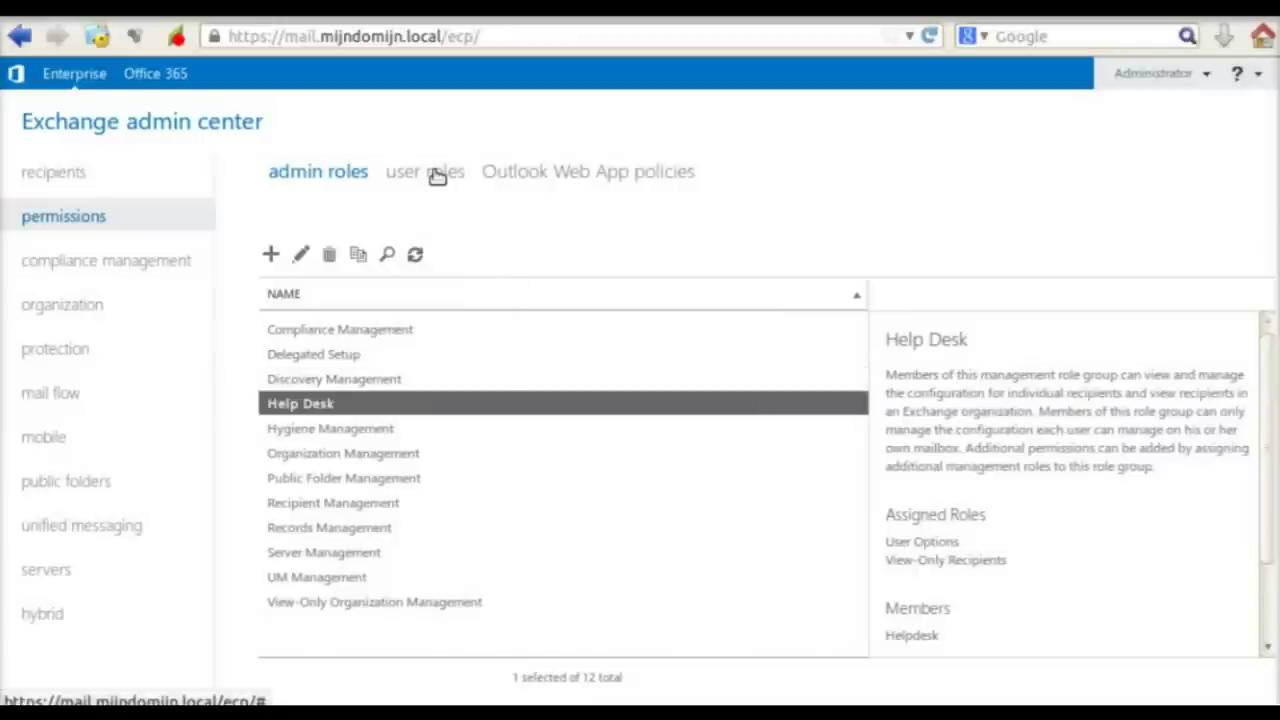
# - Review the roles assigned in the Default Role Assignment Policy for users, and close it without changes
pyautogui.click(436, 175)
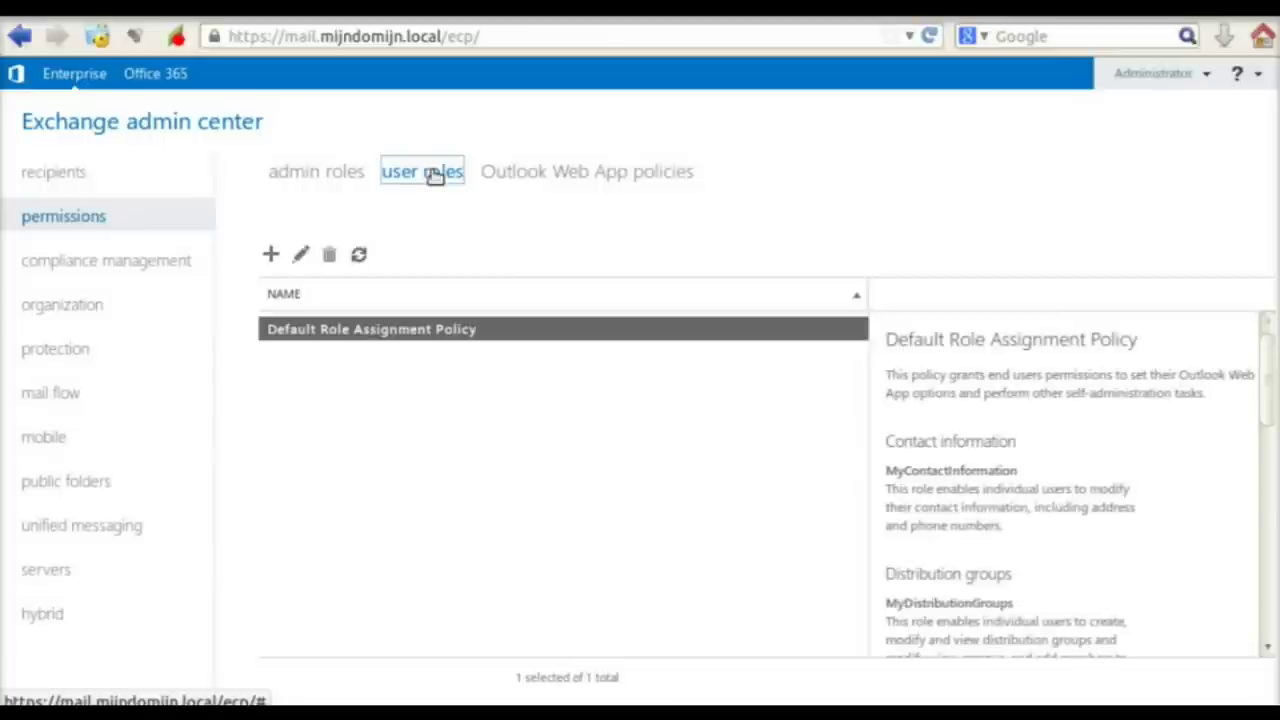
pyautogui.click(302, 256)
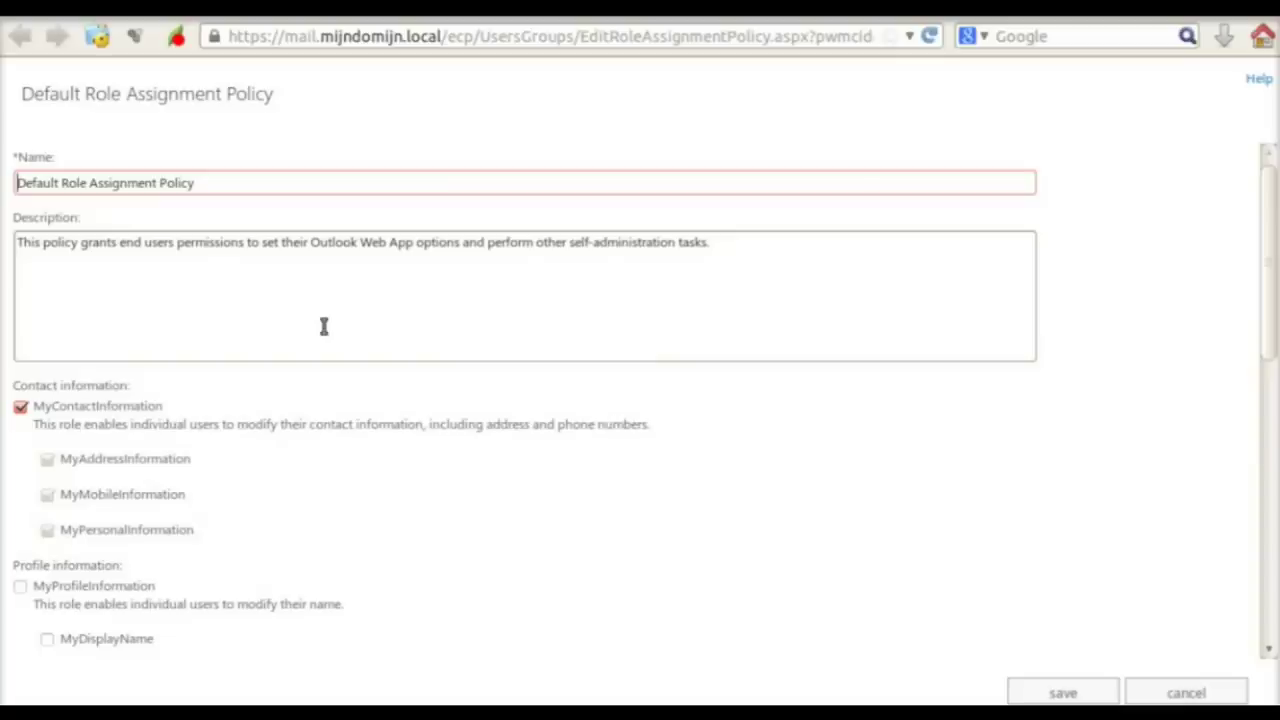
pyautogui.scroll(-1, 270, 420)
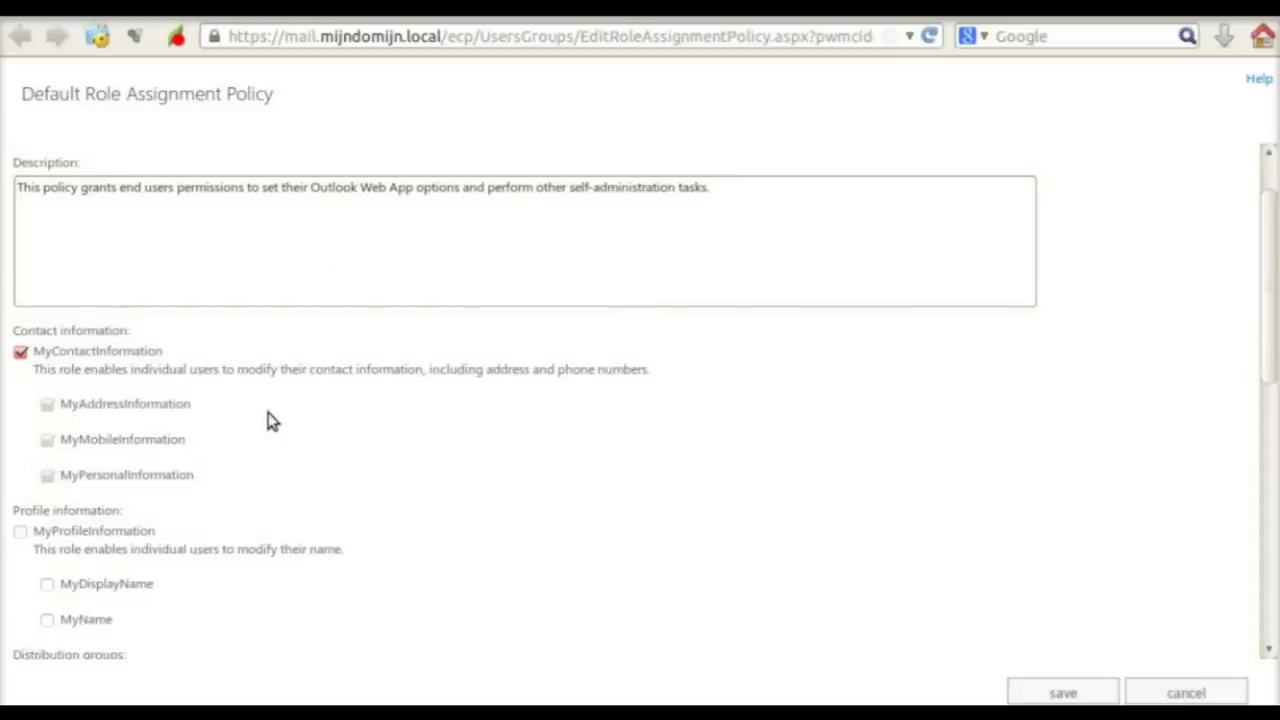
pyautogui.scroll(-6, 268, 420)
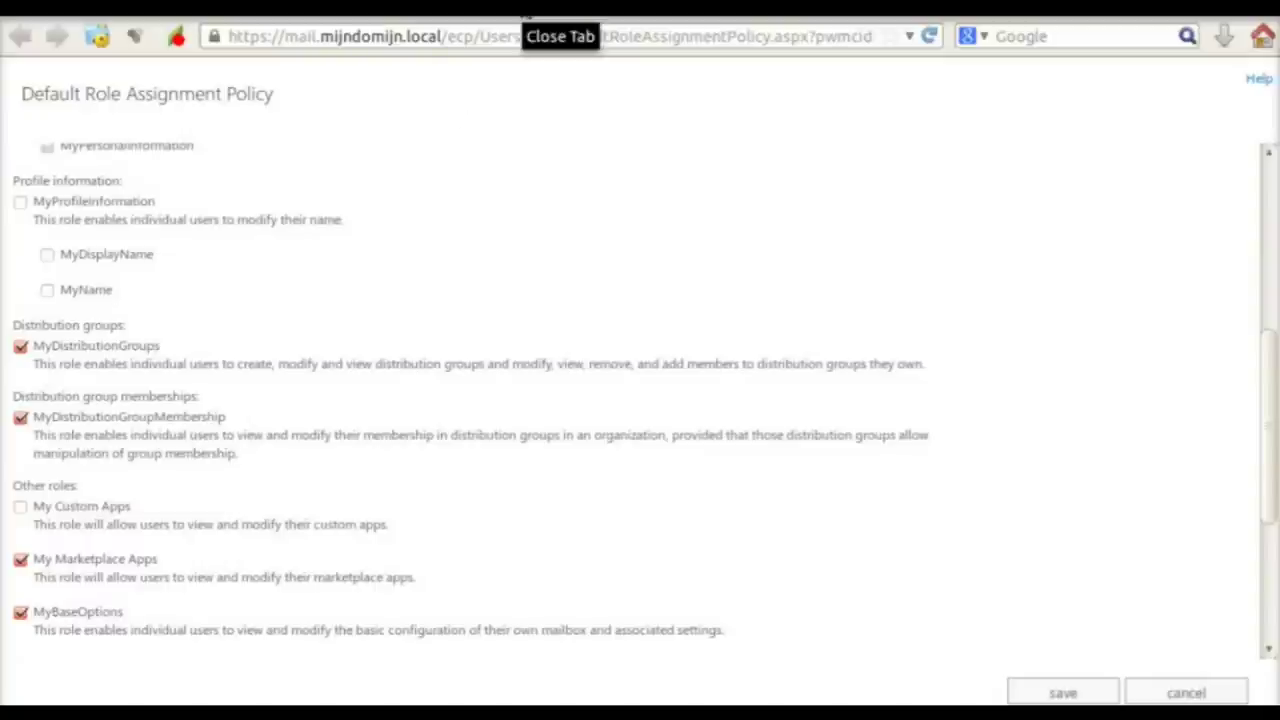
pyautogui.click(525, 15)
# - Disable the Change password feature in the Default Outlook Web App policy and save the policy
pyautogui.click(531, 171)
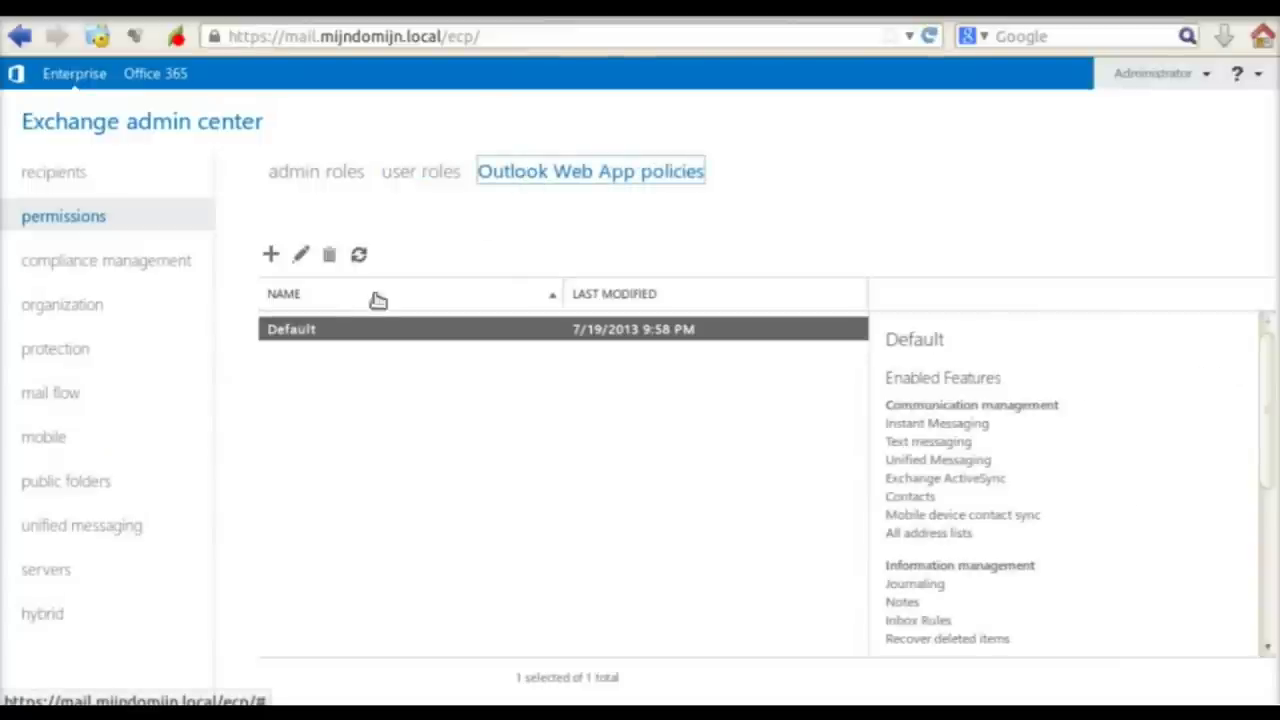
pyautogui.doubleClick(335, 333)
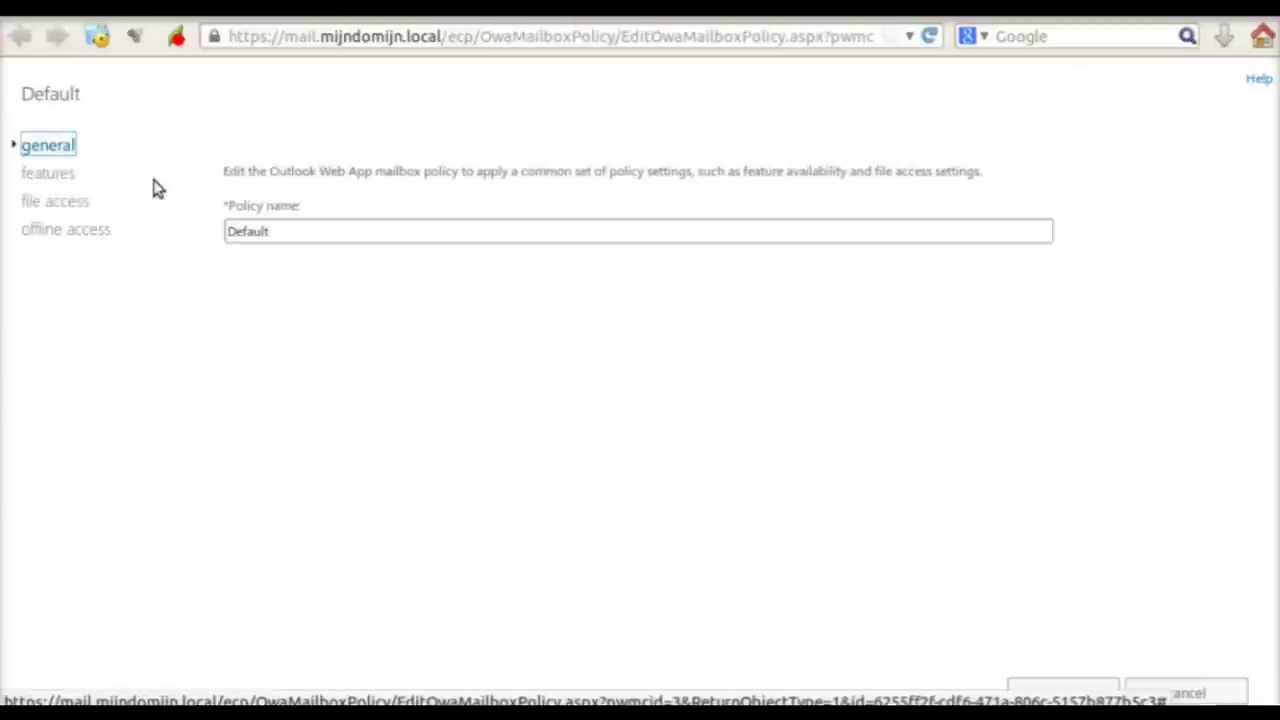
pyautogui.click(50, 173)
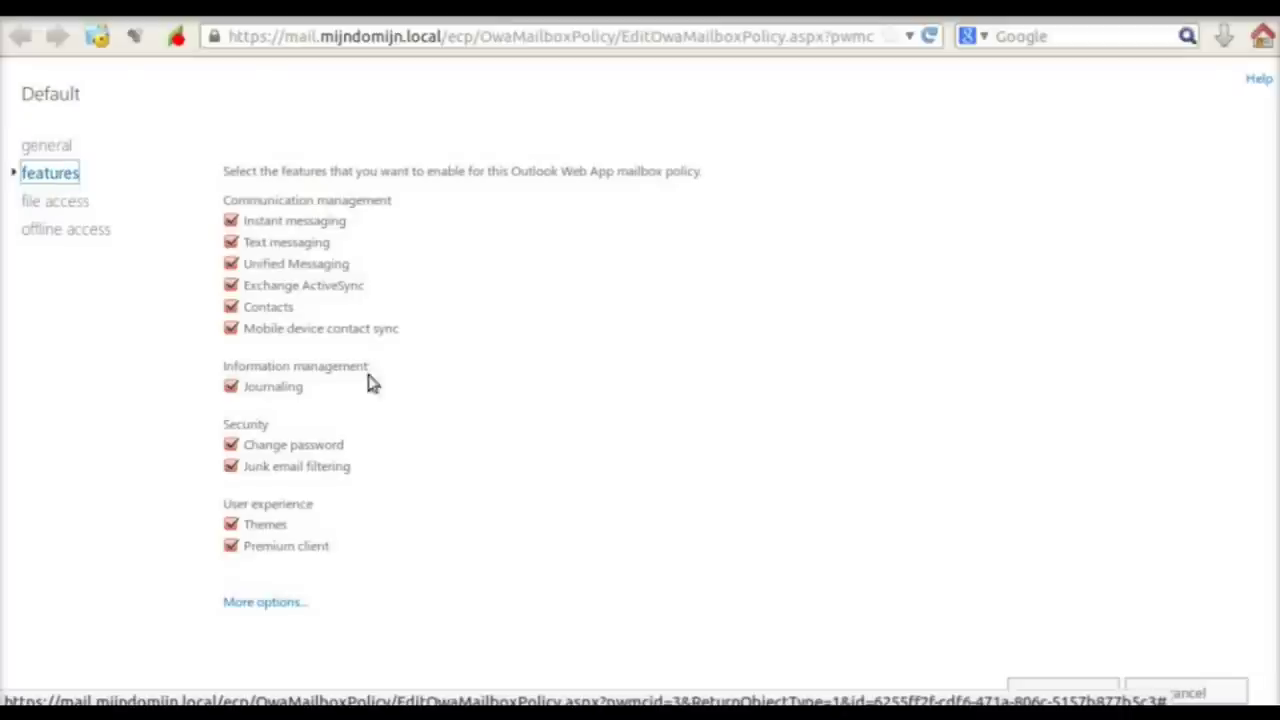
pyautogui.moveTo(232, 450)
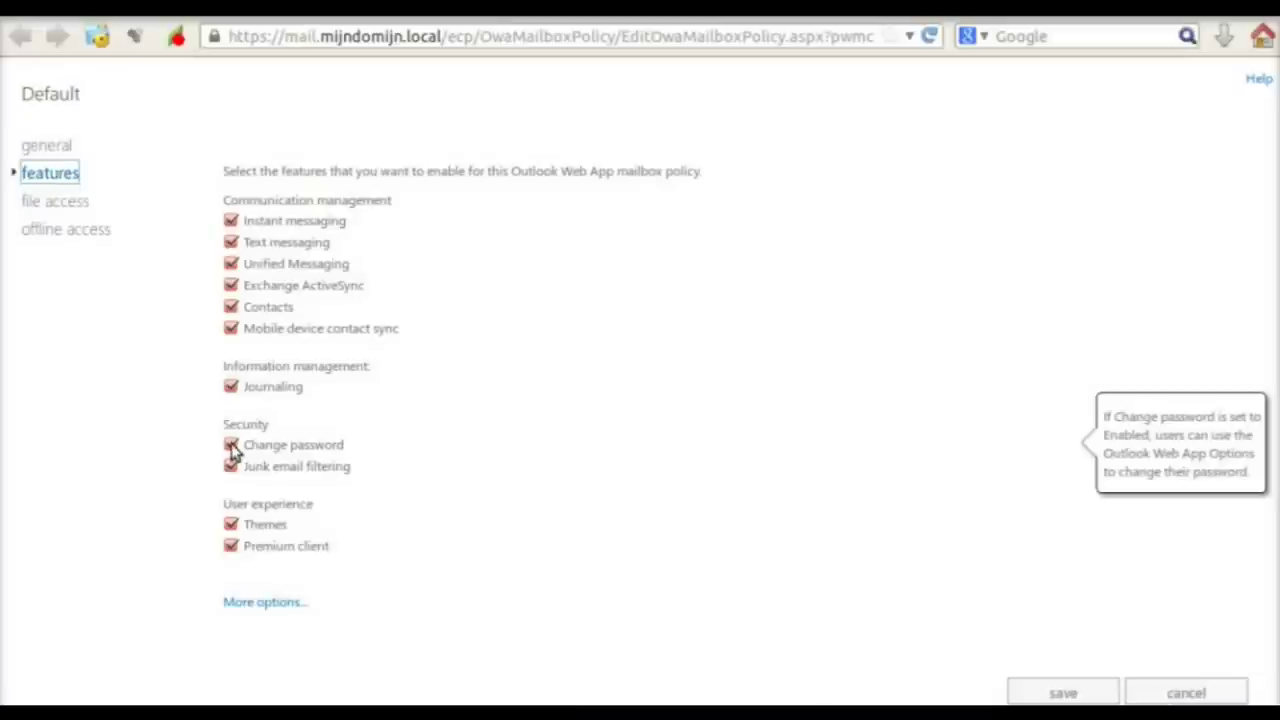
pyautogui.click(231, 446)
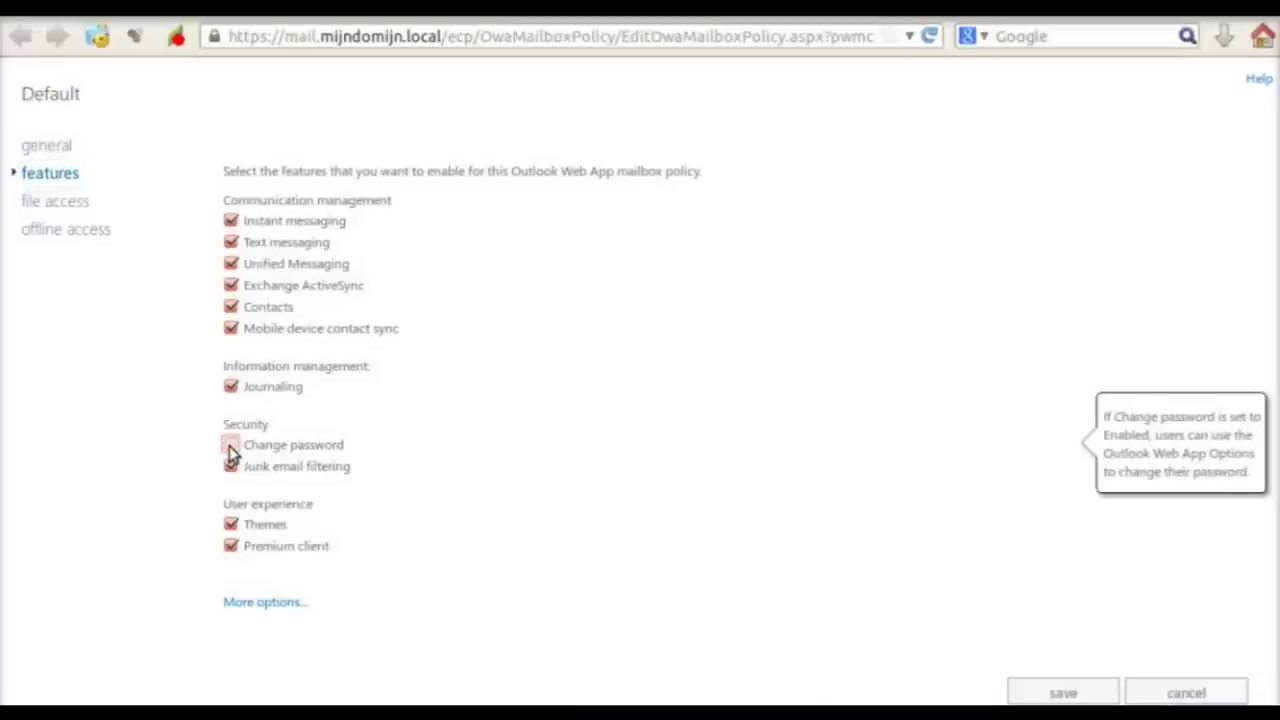
pyautogui.click(1068, 690)
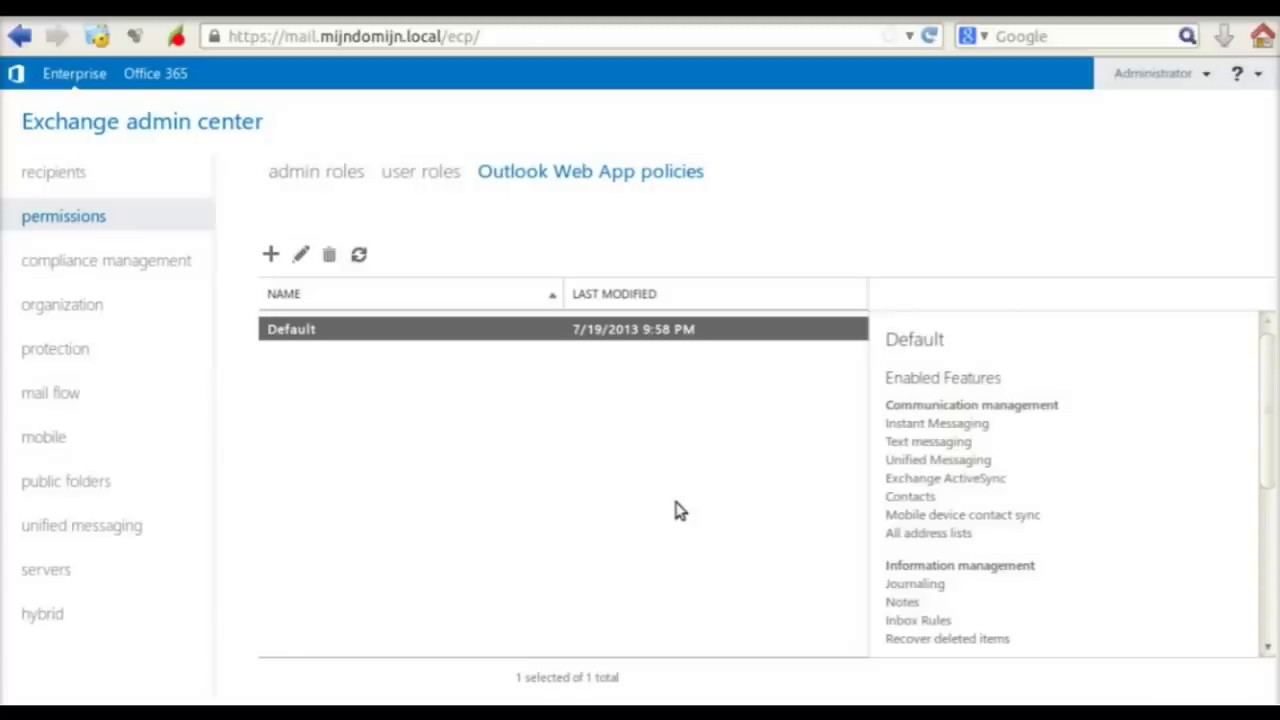
# - View the in-place eDiscovery & hold searches and the auditing reports under compliance management
pyautogui.click(133, 256)
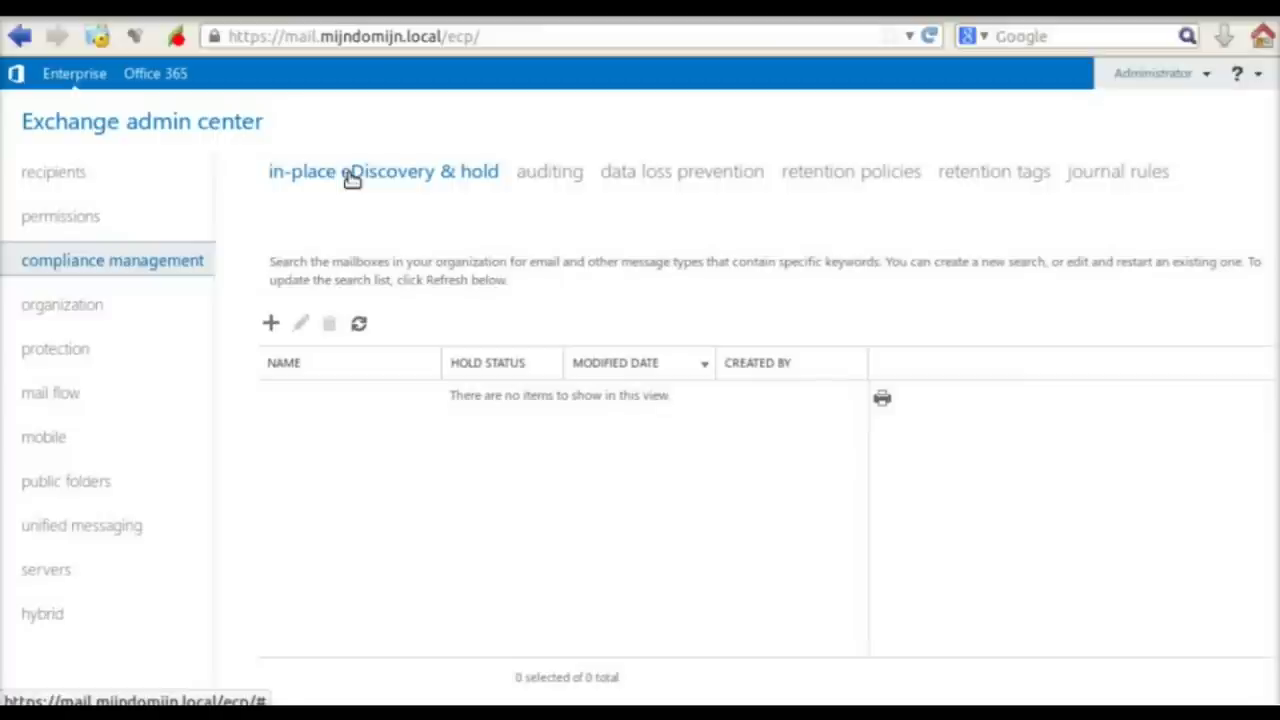
pyautogui.click(540, 180)
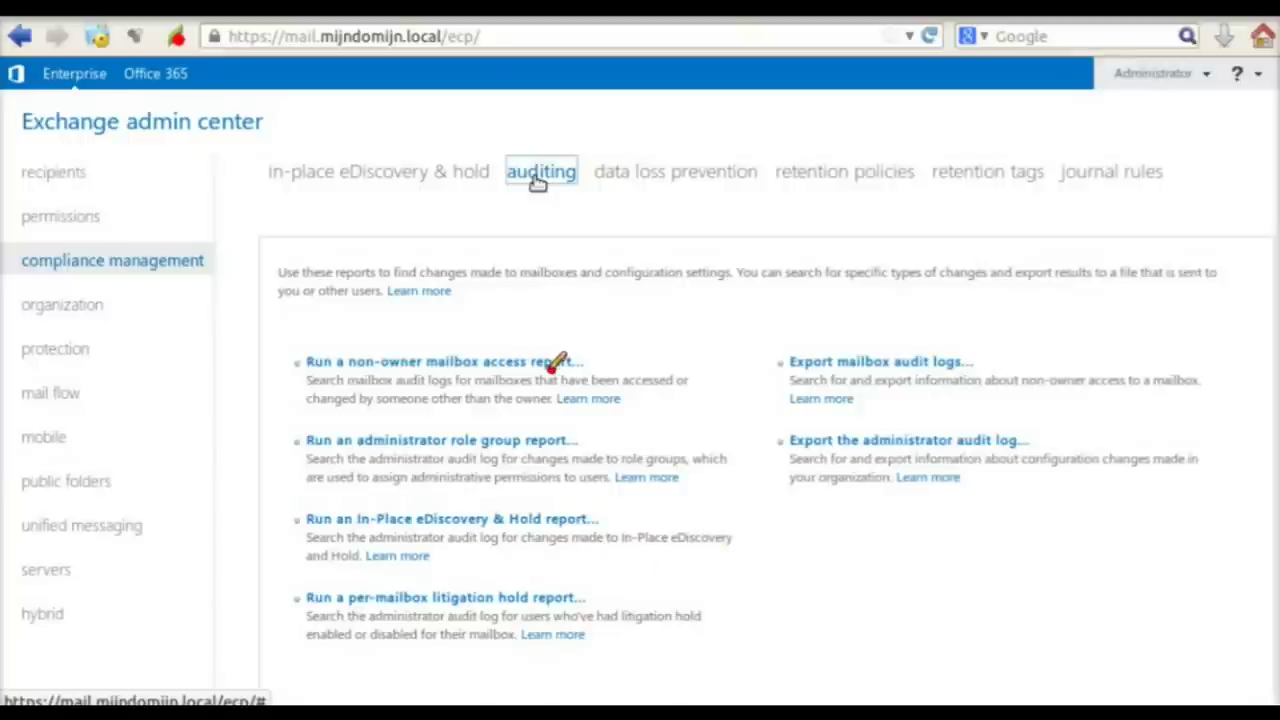
pyautogui.moveTo(549, 371)
pyautogui.mouseDown()
pyautogui.moveTo(748, 335)
pyautogui.moveTo(778, 378)
pyautogui.mouseUp()
pyautogui.moveTo(655, 330)
pyautogui.mouseDown()
pyautogui.moveTo(605, 352)
pyautogui.moveTo(645, 365)
pyautogui.moveTo(658, 385)
pyautogui.moveTo(625, 352)
pyautogui.moveTo(640, 405)
pyautogui.moveTo(697, 397)
pyautogui.moveTo(700, 370)
pyautogui.moveTo(660, 340)
pyautogui.moveTo(585, 395)
pyautogui.moveTo(765, 380)
pyautogui.mouseUp()
pyautogui.moveTo(548, 388)
pyautogui.mouseDown()
pyautogui.moveTo(652, 328)
pyautogui.moveTo(788, 362)
pyautogui.mouseUp()
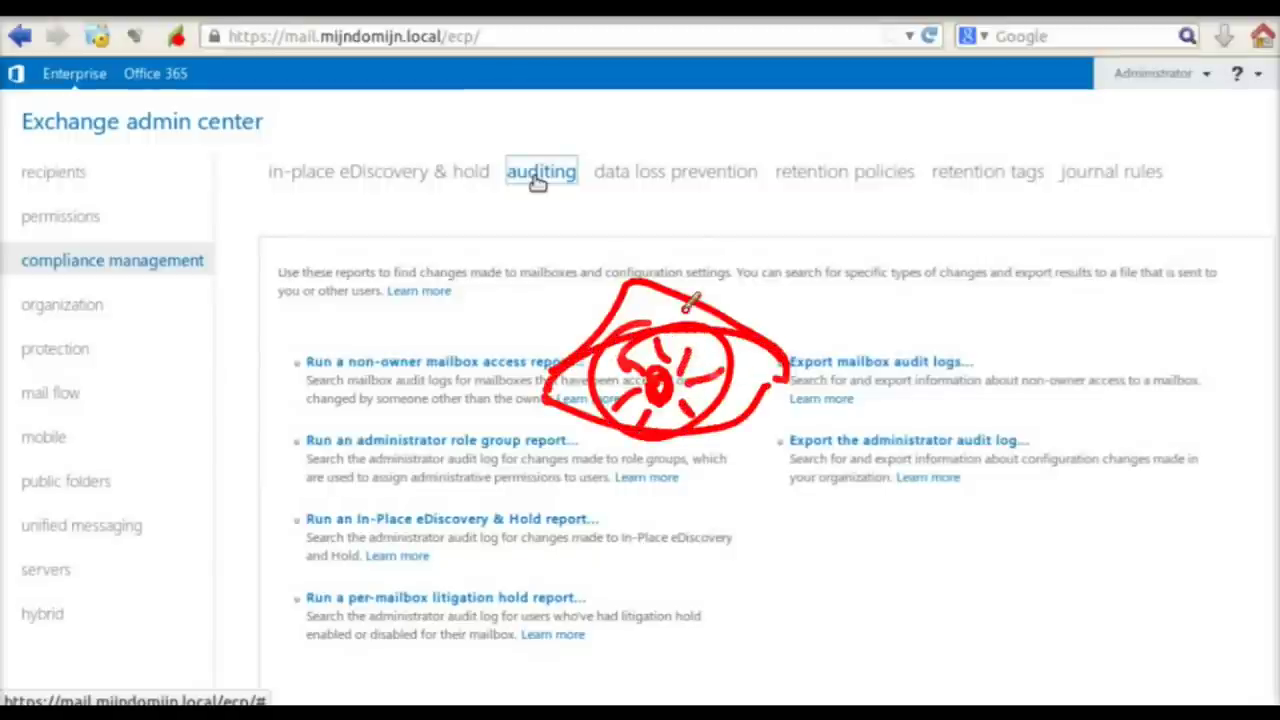
pyautogui.moveTo(637, 316)
pyautogui.mouseDown()
pyautogui.moveTo(671, 263)
pyautogui.moveTo(725, 285)
pyautogui.moveTo(595, 440)
pyautogui.moveTo(704, 468)
pyautogui.moveTo(788, 448)
pyautogui.moveTo(650, 405)
pyautogui.moveTo(682, 385)
pyautogui.mouseUp()
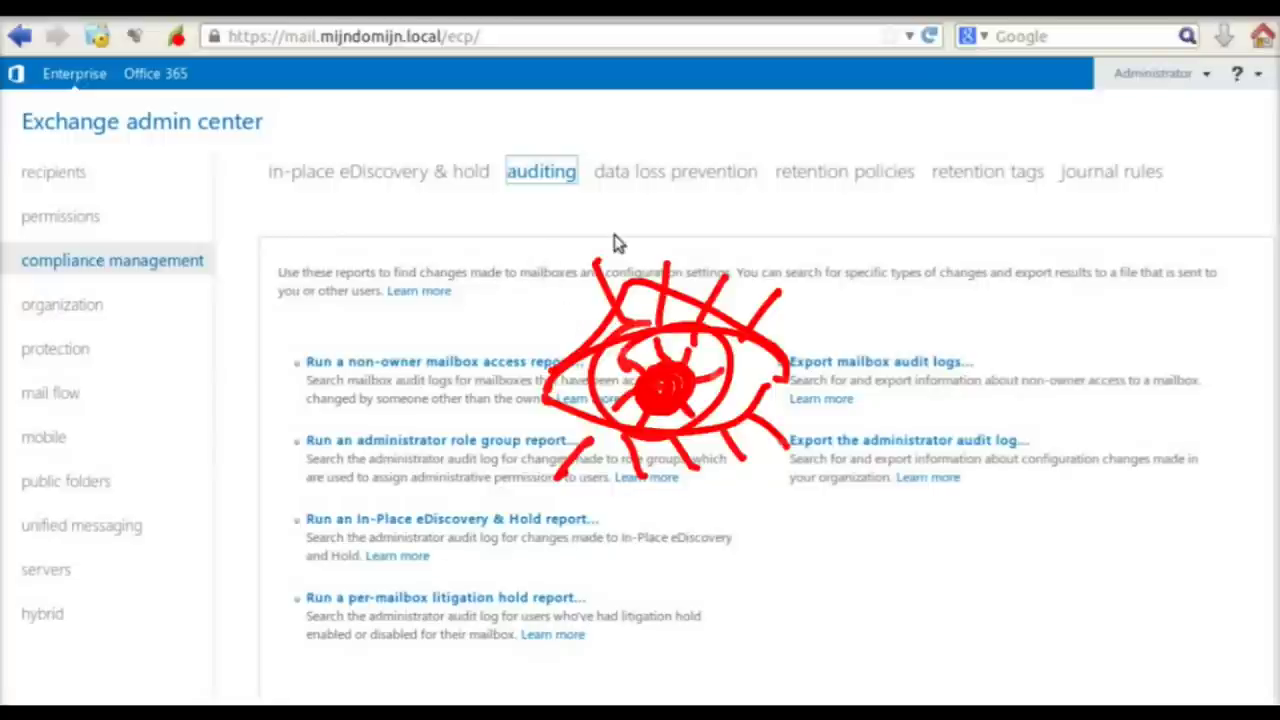
# - View the data loss prevention policies and show the ways to create a new DLP policy
pyautogui.click(645, 173)
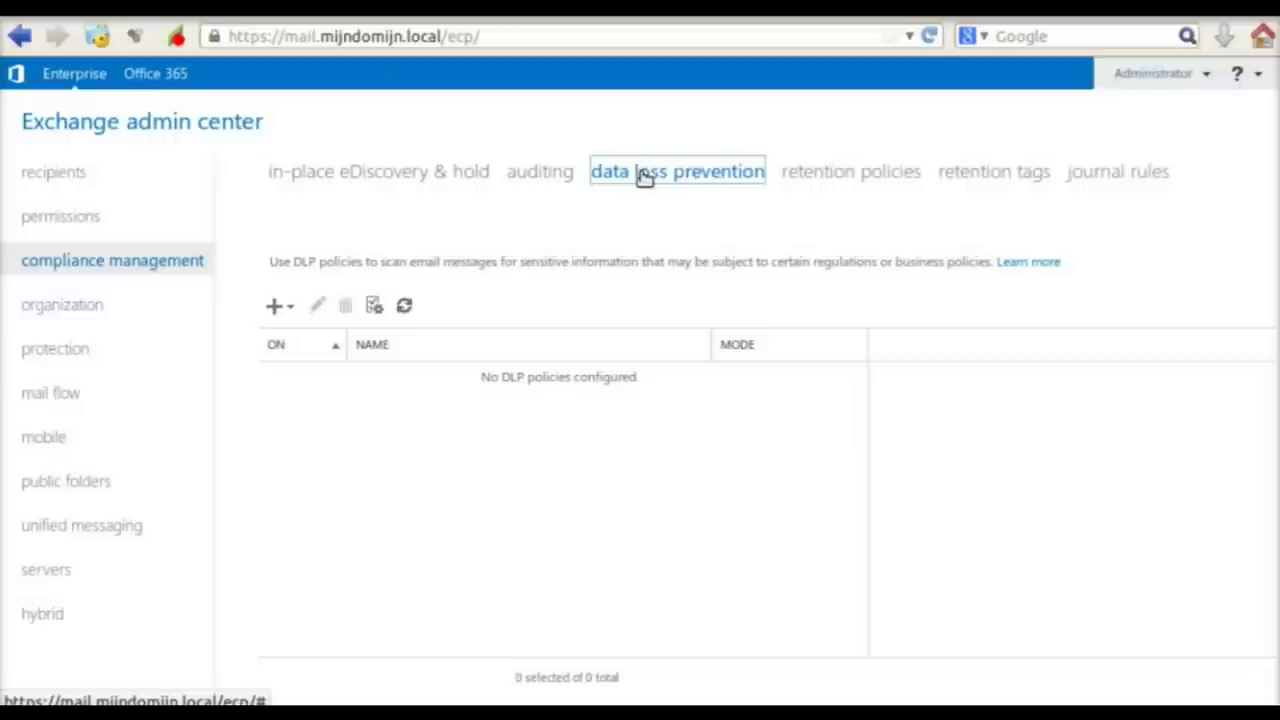
pyautogui.click(278, 306)
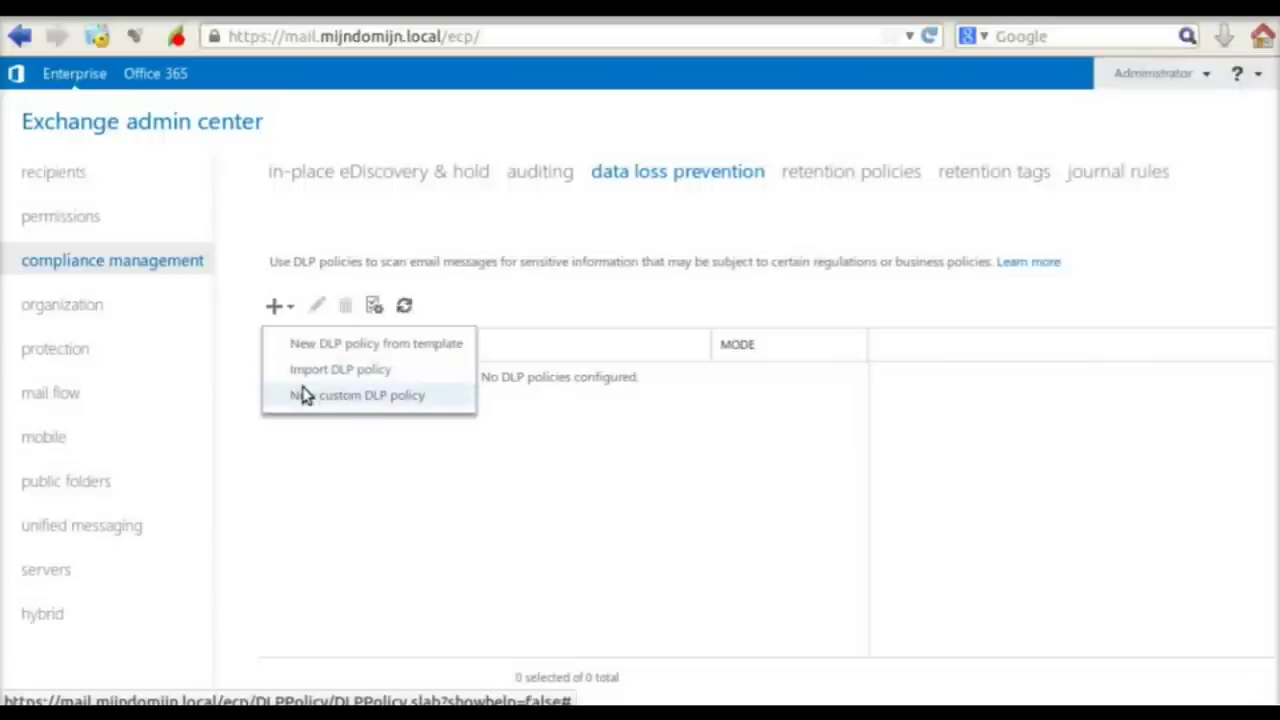
pyautogui.click(305, 395)
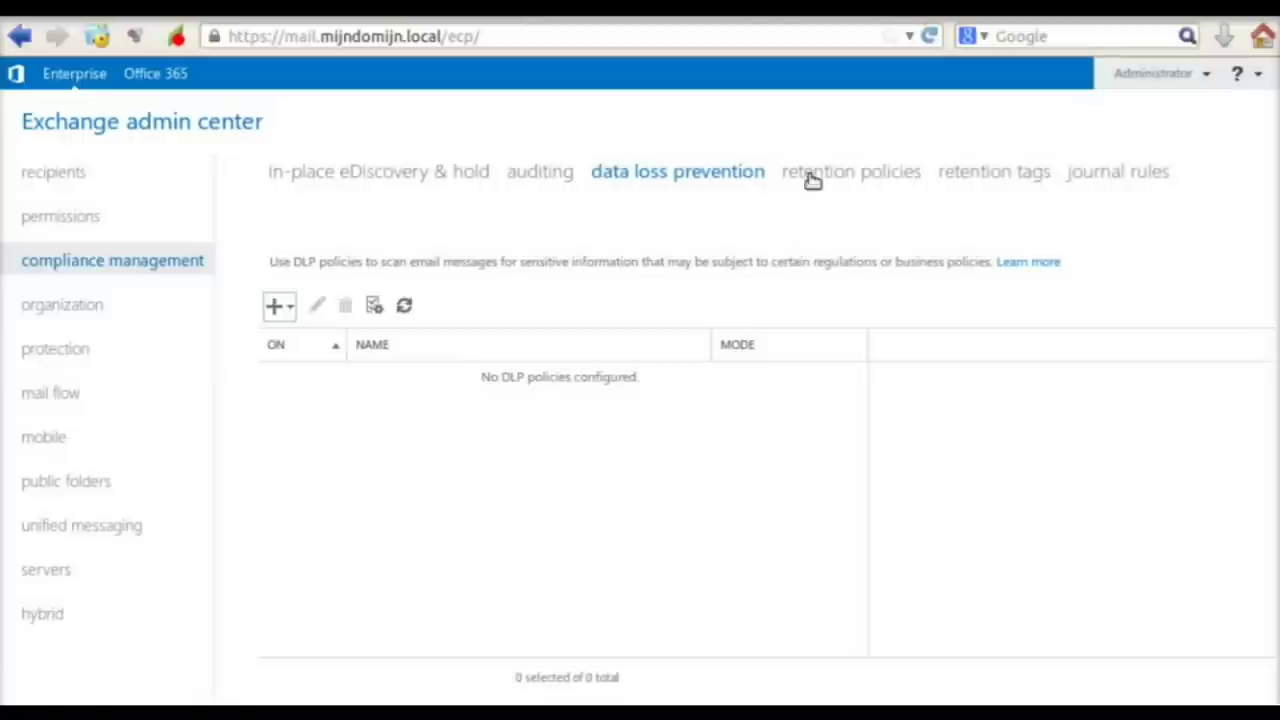
# - View the retention policies, inspect the Default 2 year move to archive retention tag, and view the journal rules
pyautogui.click(811, 176)
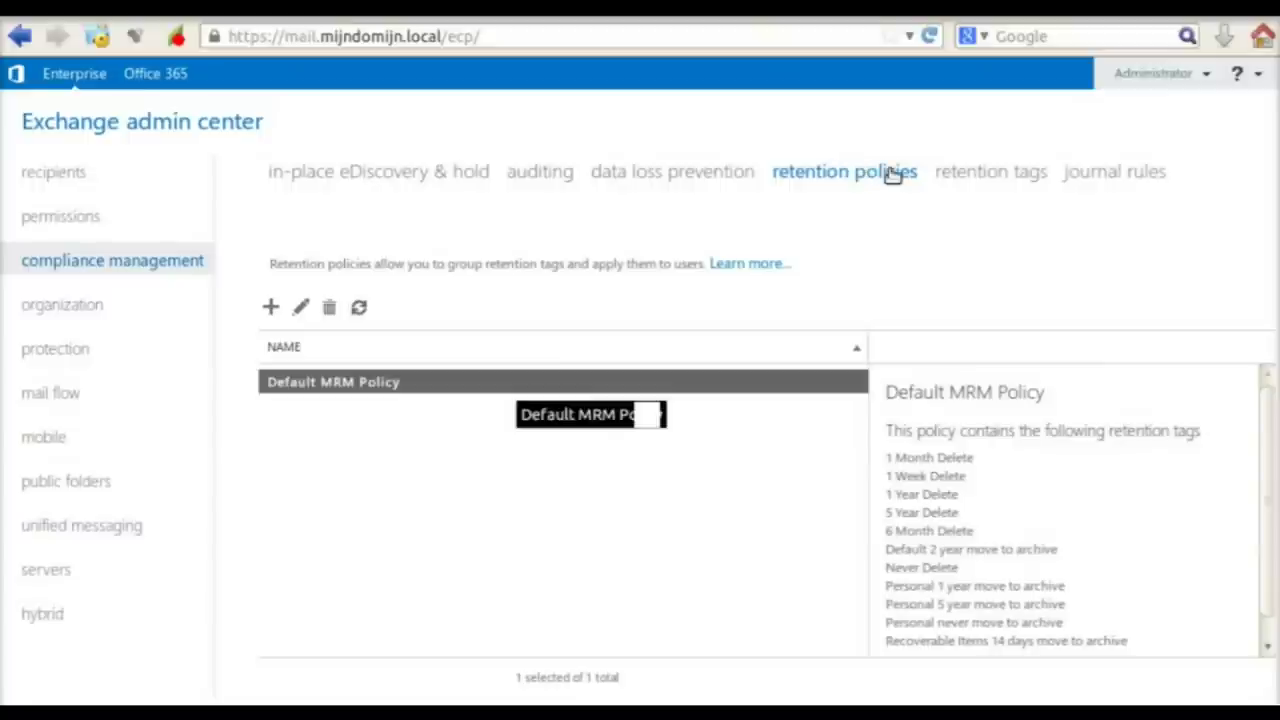
pyautogui.click(967, 177)
pyautogui.doubleClick(345, 505)
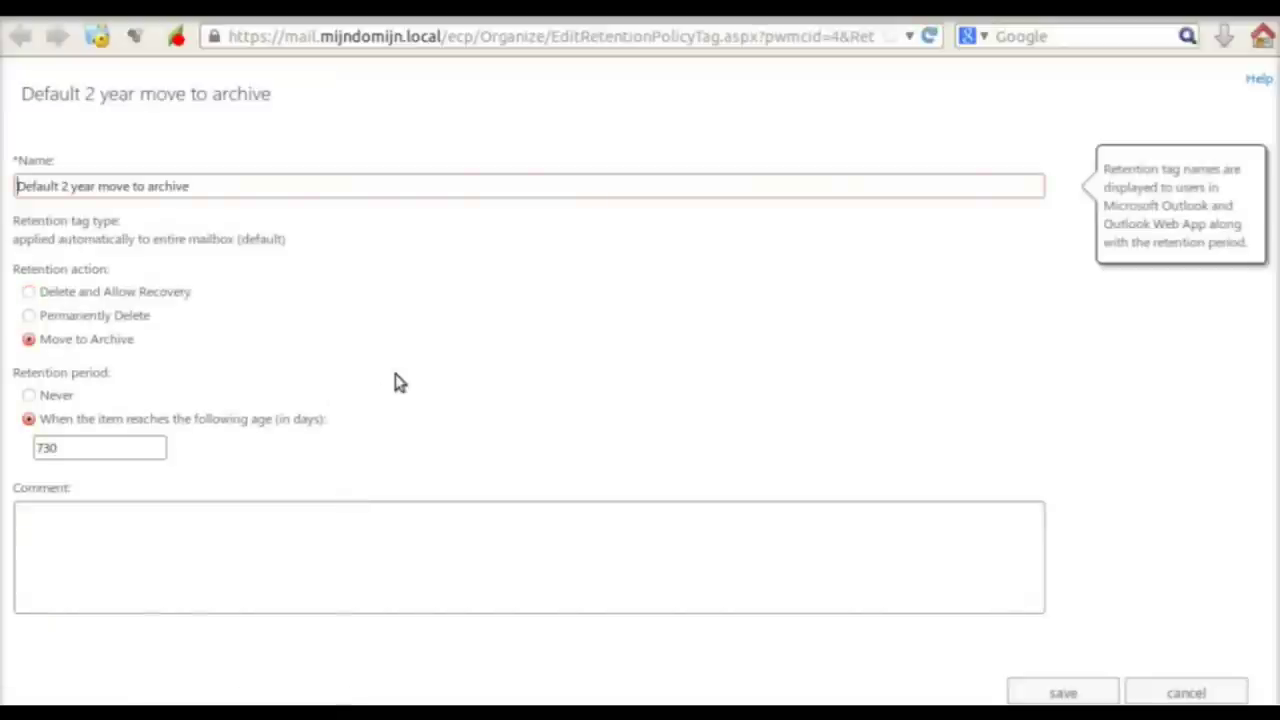
pyautogui.moveTo(258, 332)
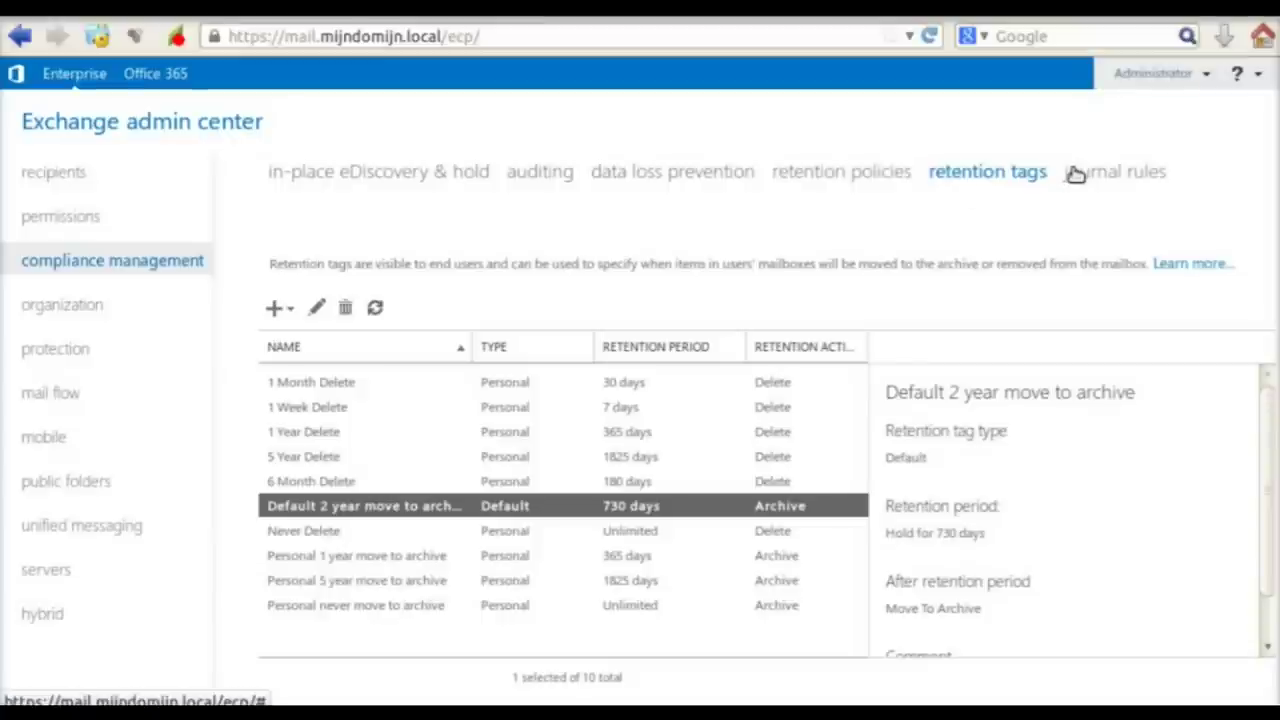
pyautogui.click(1073, 173)
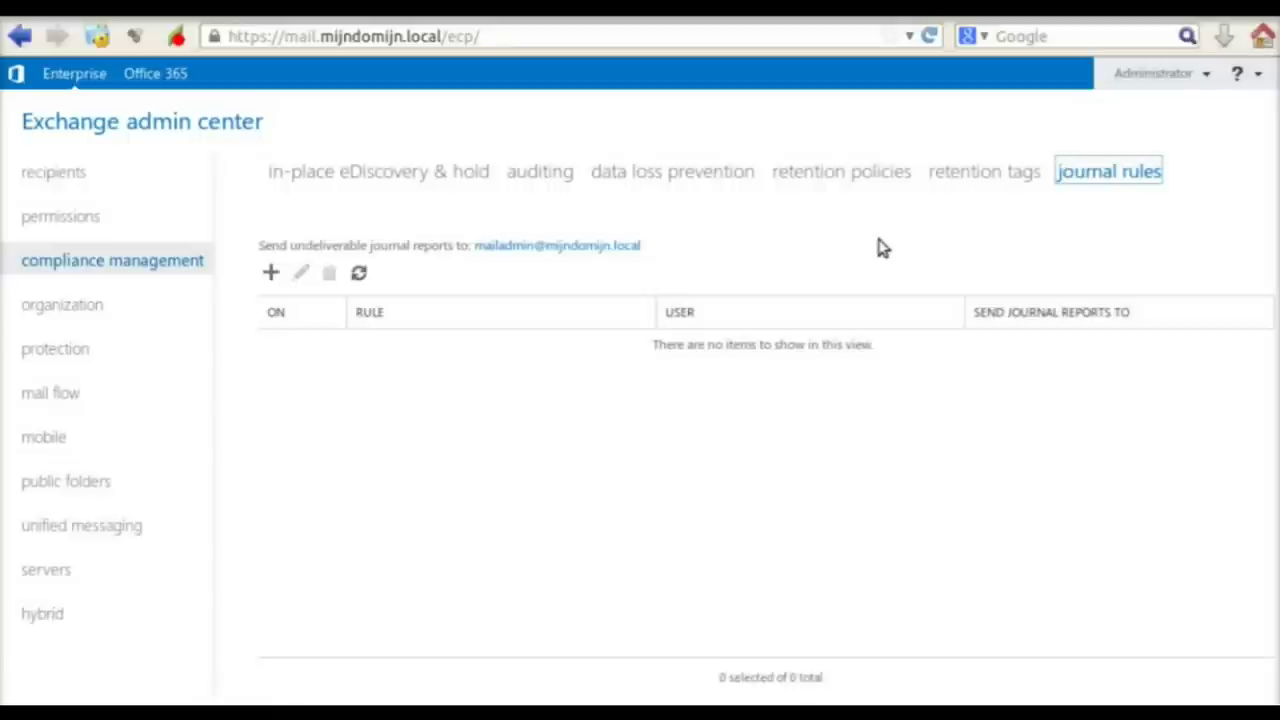
# - View the organization's sharing settings and apps, and inspect the All Groups, All Rooms and All Users address lists
pyautogui.click(170, 300)
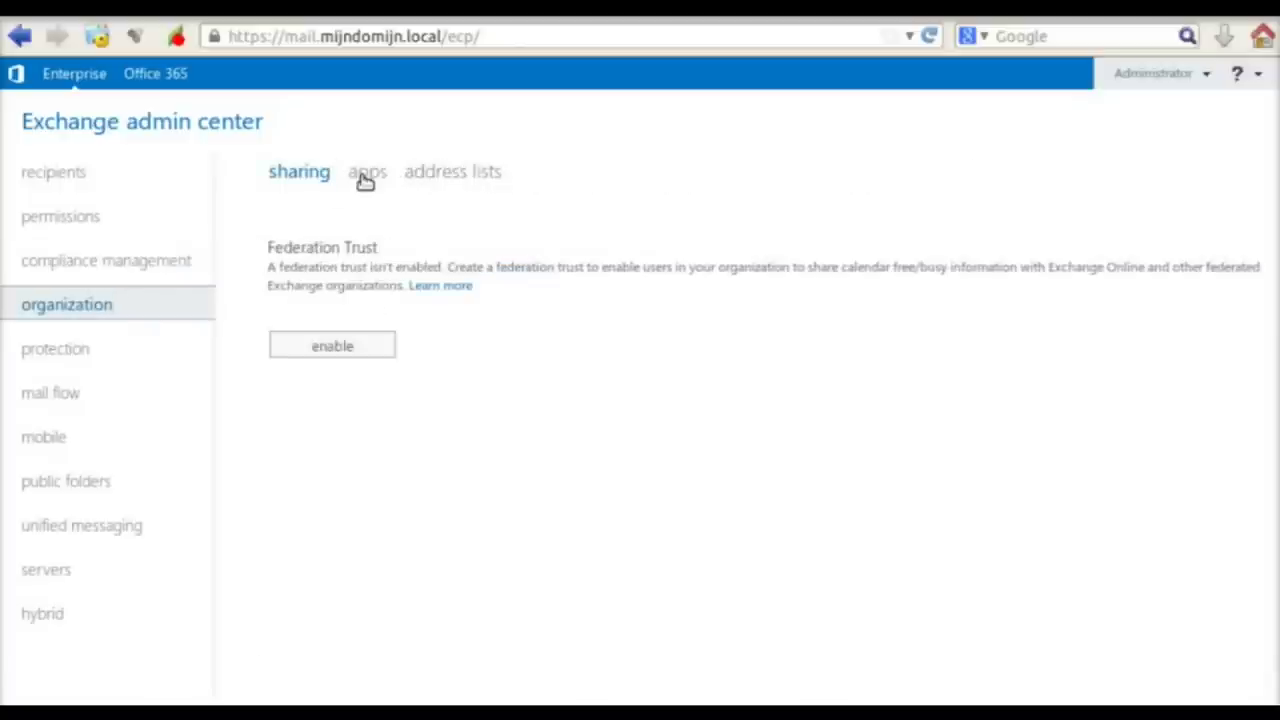
pyautogui.click(375, 174)
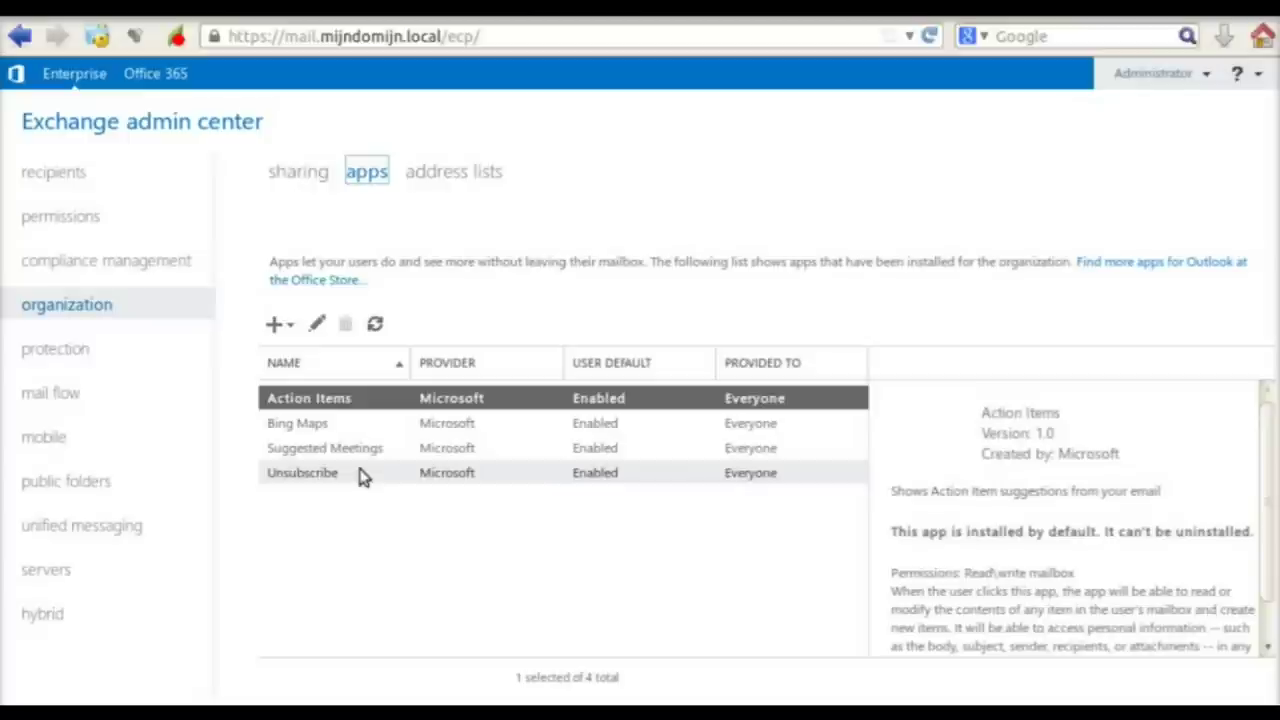
pyautogui.click(439, 175)
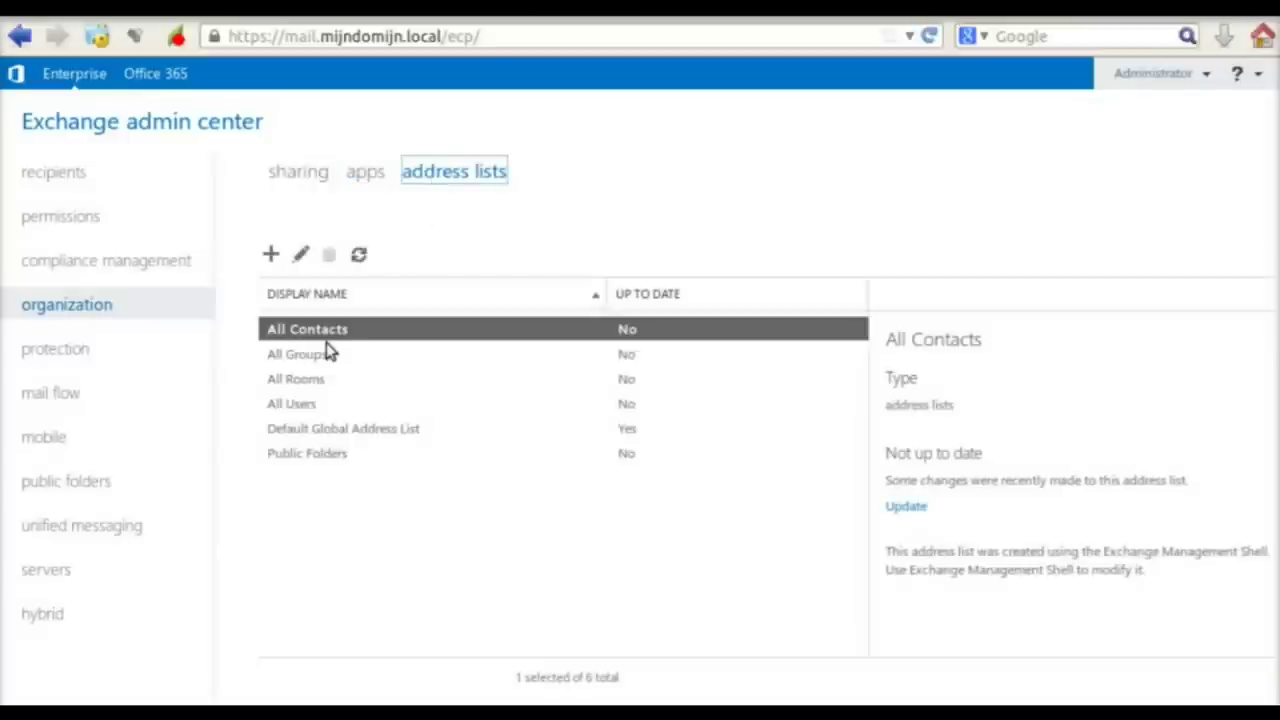
pyautogui.click(320, 354)
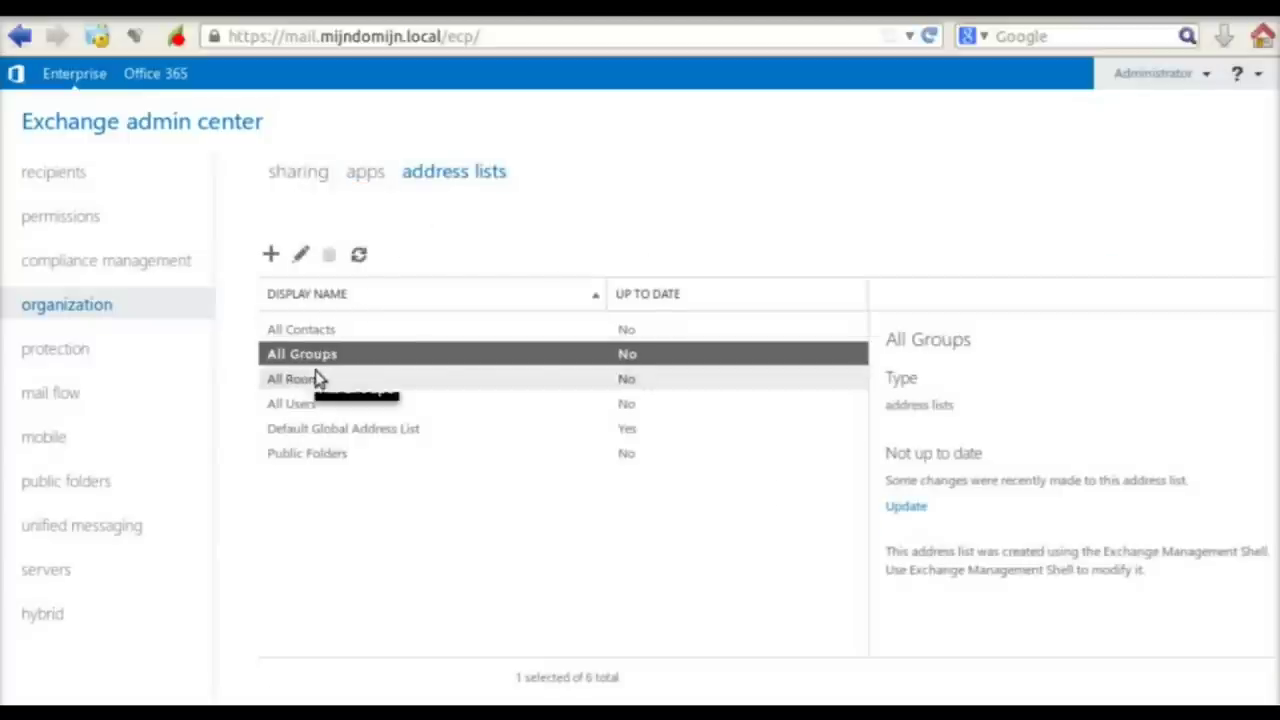
pyautogui.click(316, 376)
pyautogui.click(312, 406)
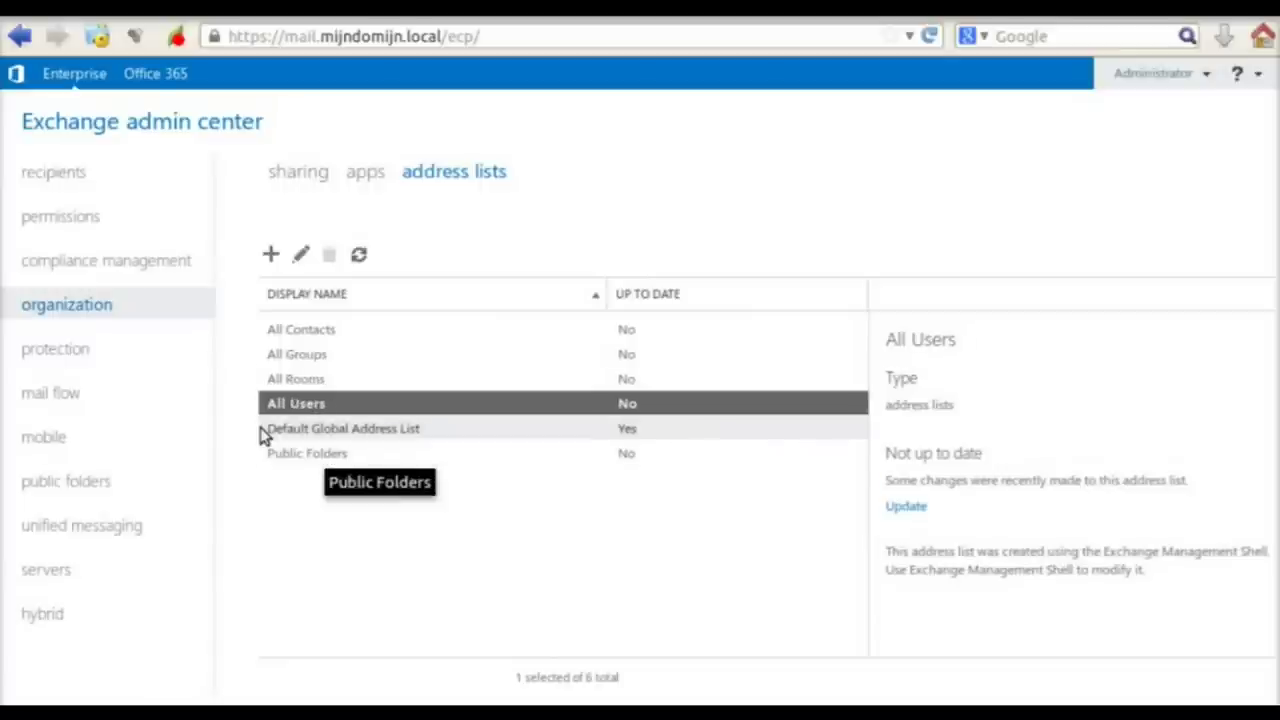
# - View the malware filter under protection, and the rules and delivery reports search under mail flow
pyautogui.click(95, 350)
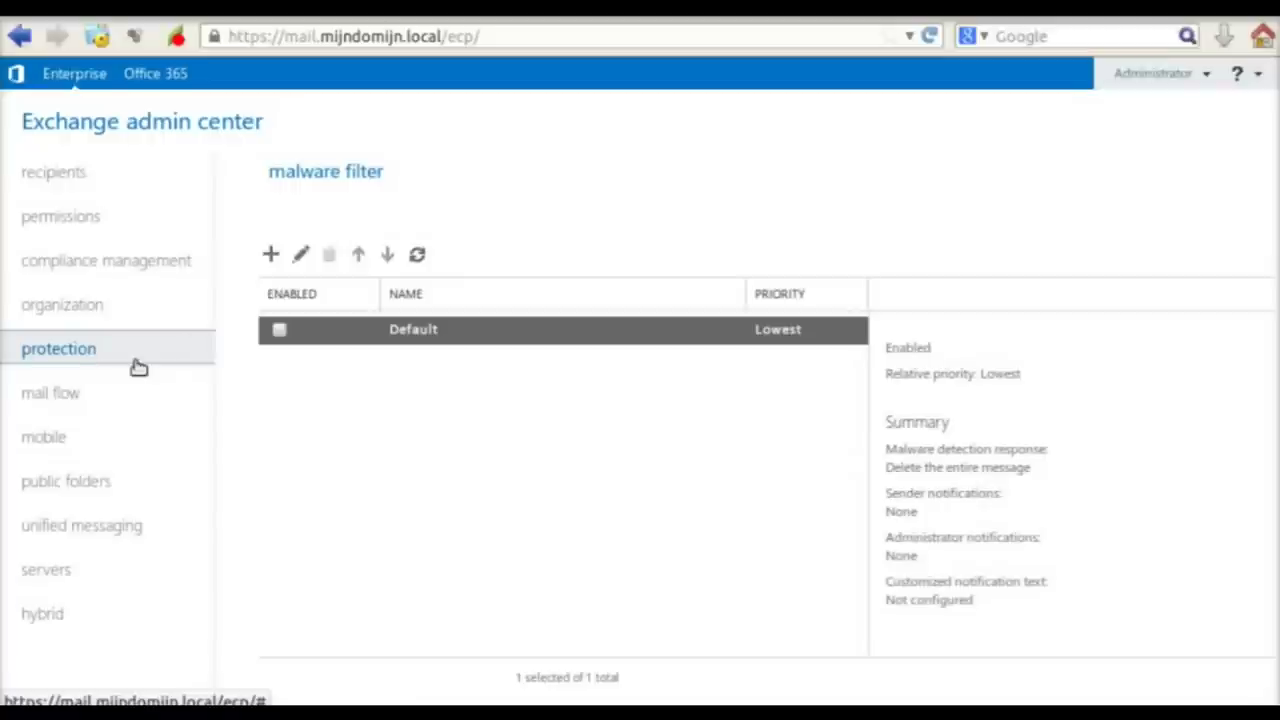
pyautogui.click(90, 394)
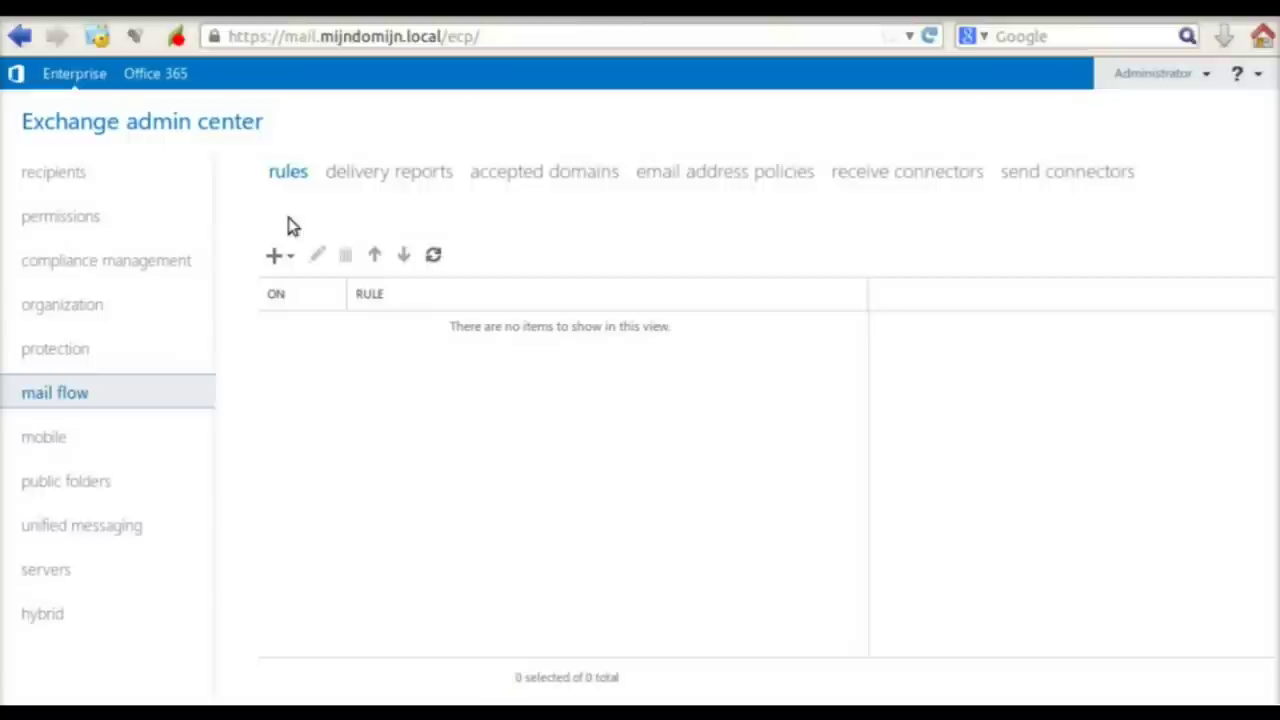
pyautogui.click(384, 174)
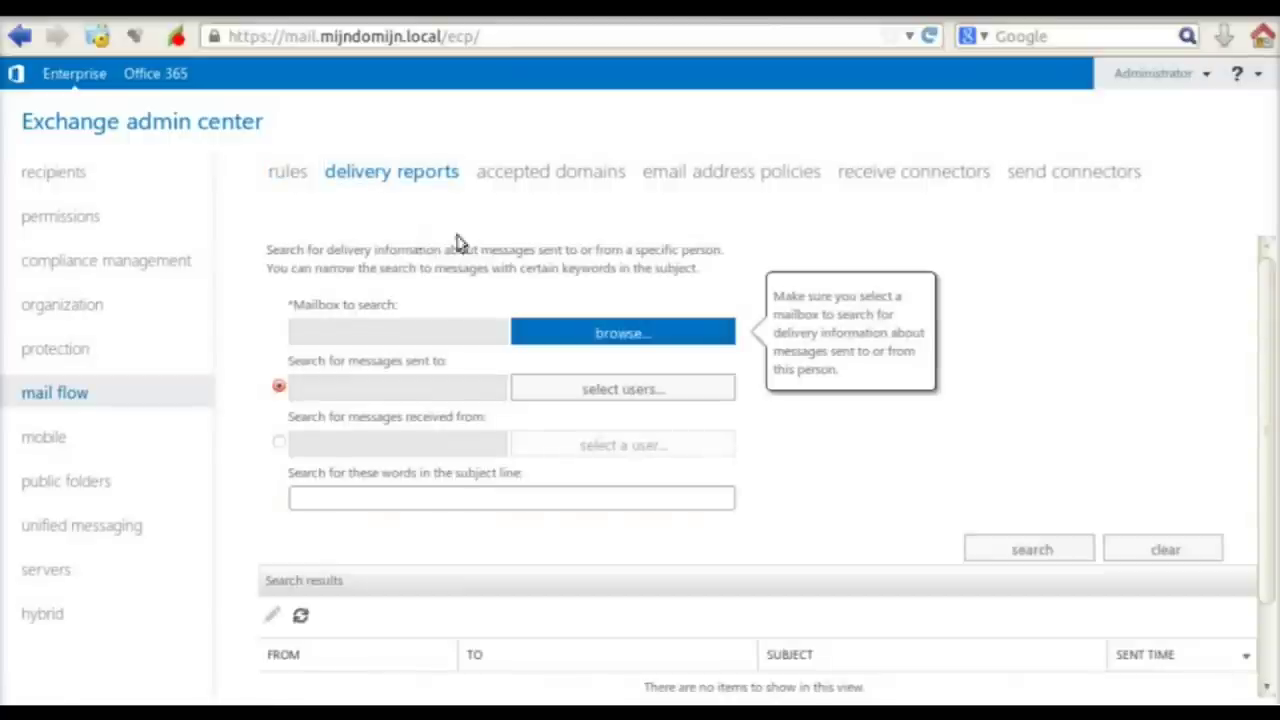
# - Search the delivery reports of the student2 mailbox for messages sent to student1
pyautogui.click(402, 332)
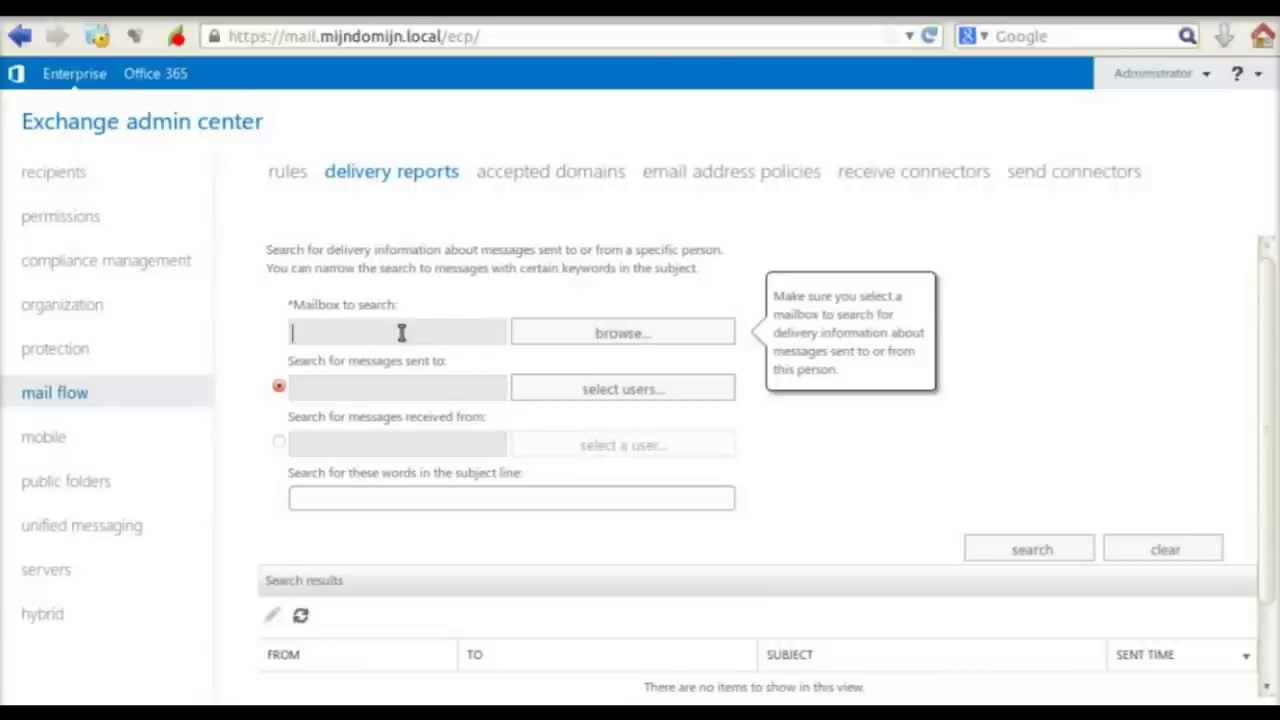
pyautogui.click(600, 333)
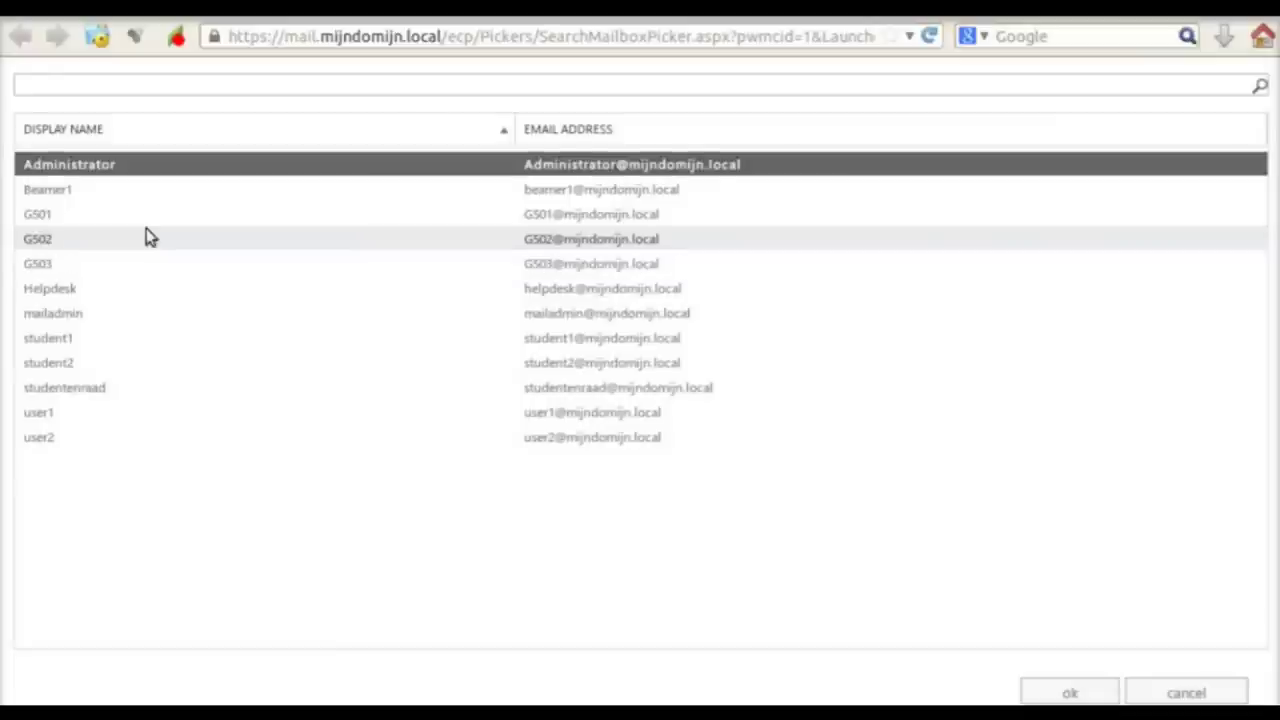
pyautogui.doubleClick(72, 363)
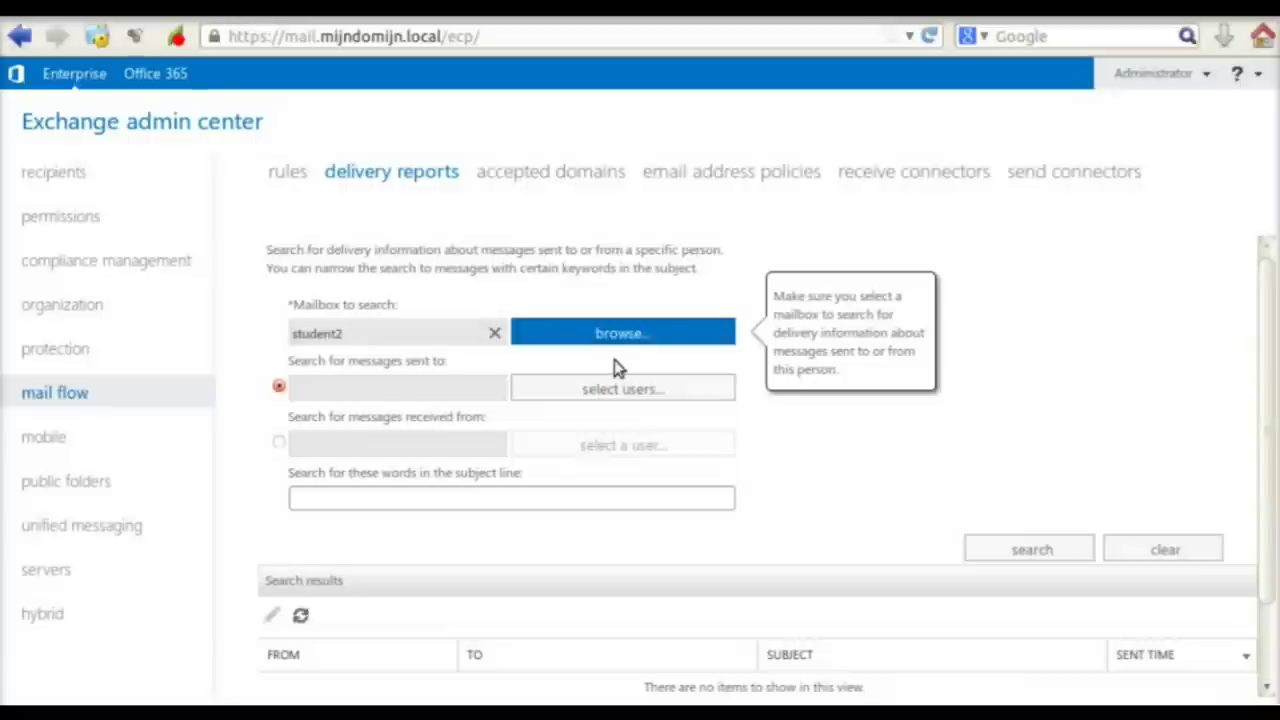
pyautogui.click(612, 386)
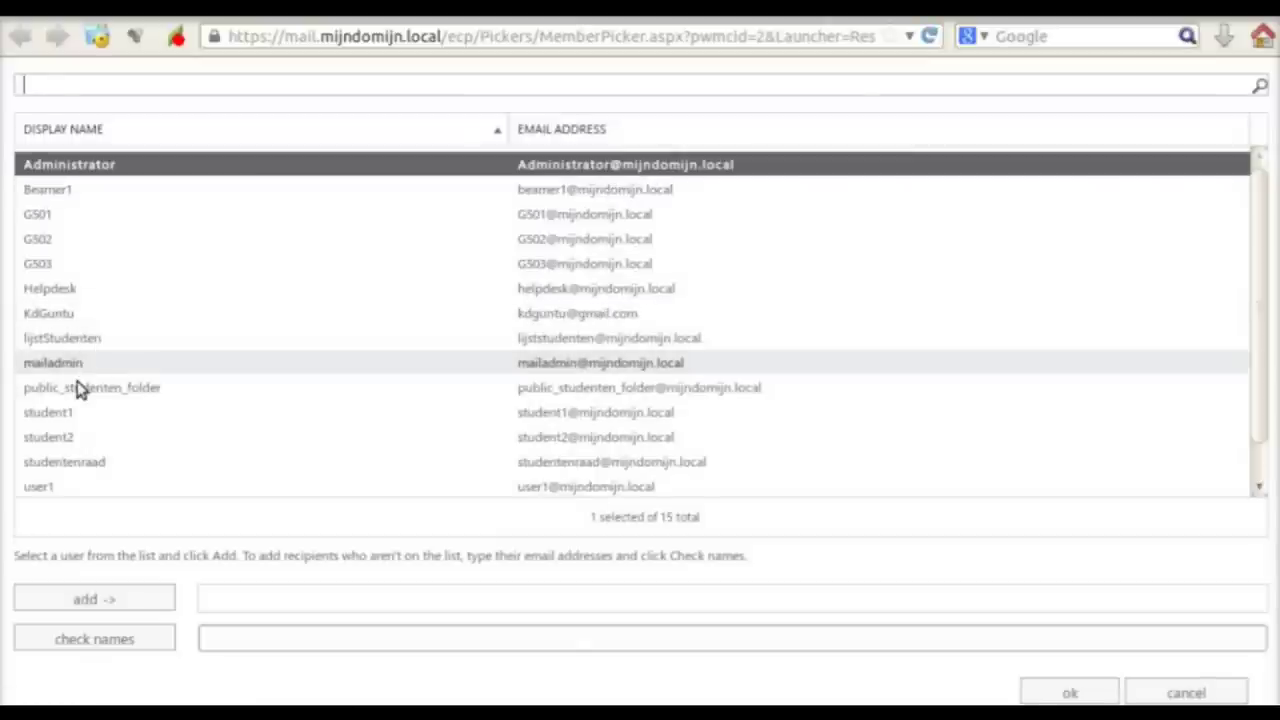
pyautogui.click(72, 418)
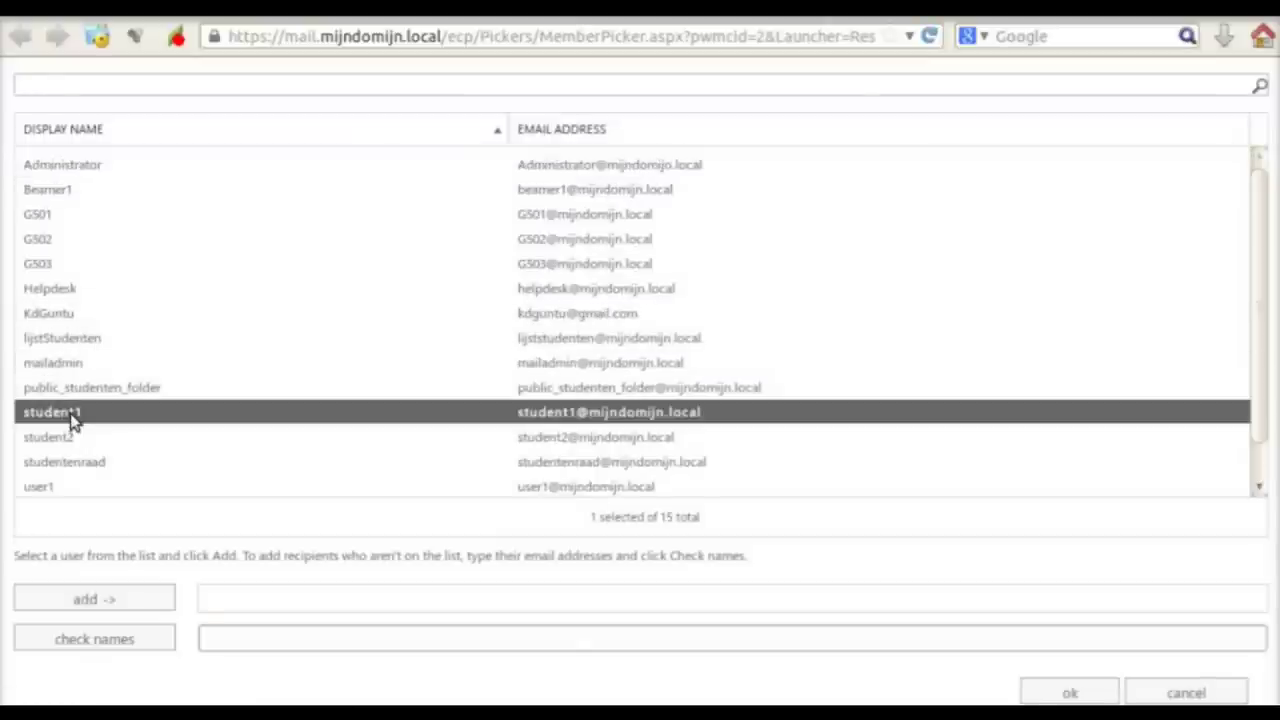
pyautogui.doubleClick(72, 414)
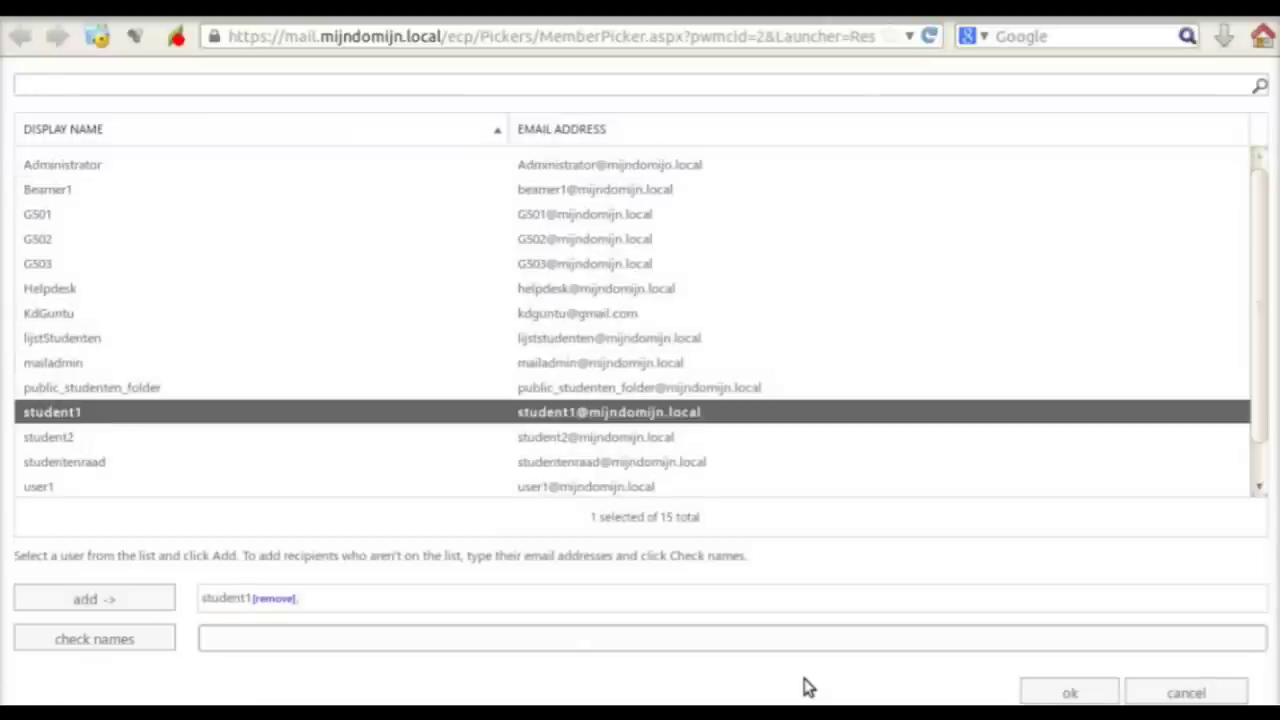
pyautogui.click(1069, 693)
pyautogui.click(980, 549)
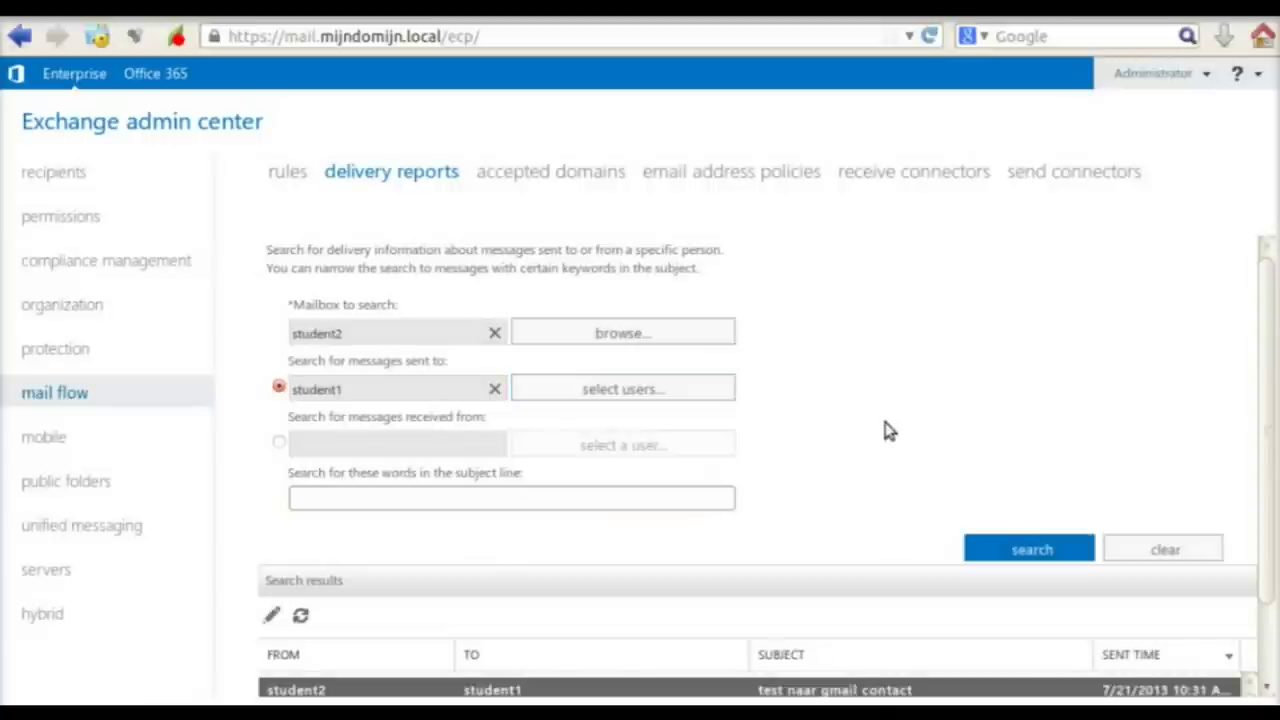
# - Inspect the delivery report of the found message "test naar gmail contact"
pyautogui.scroll(-2, 885, 430)
pyautogui.scroll(2, 885, 430)
pyautogui.scroll(-2, 885, 430)
pyautogui.doubleClick(680, 608)
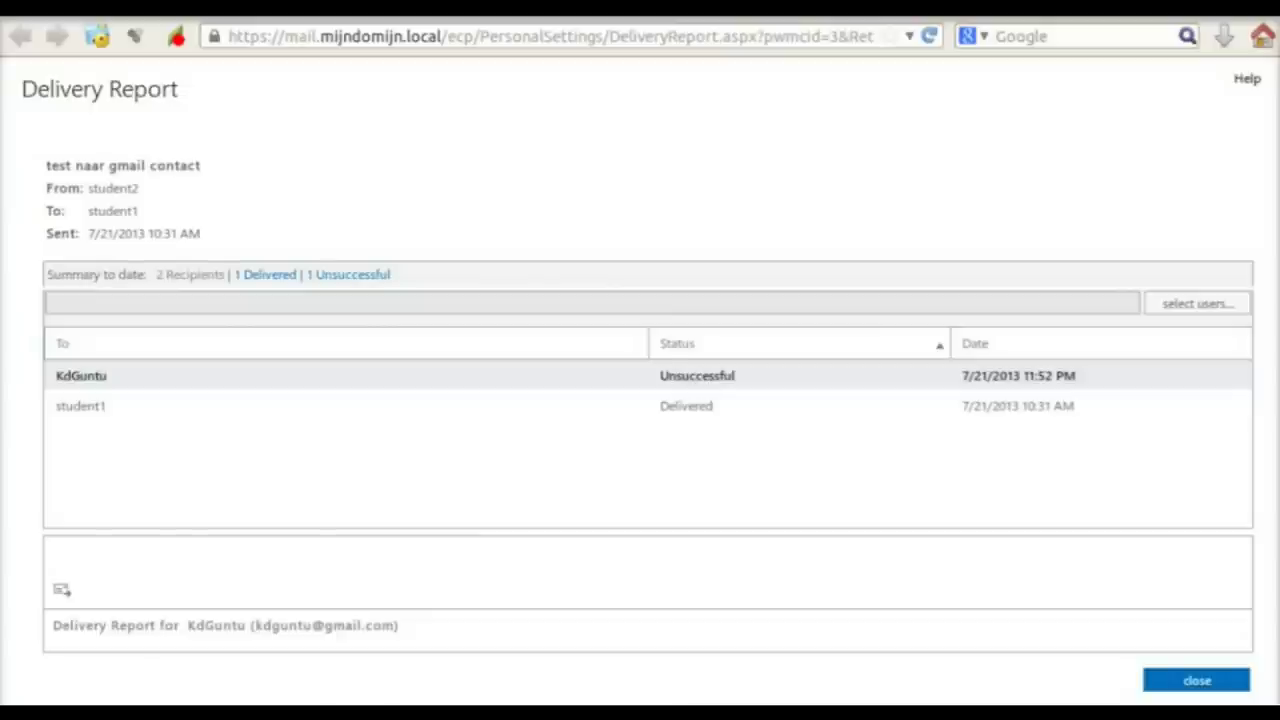
# - View the accepted domains, email address policies and receive connectors under mail flow
pyautogui.click(580, 174)
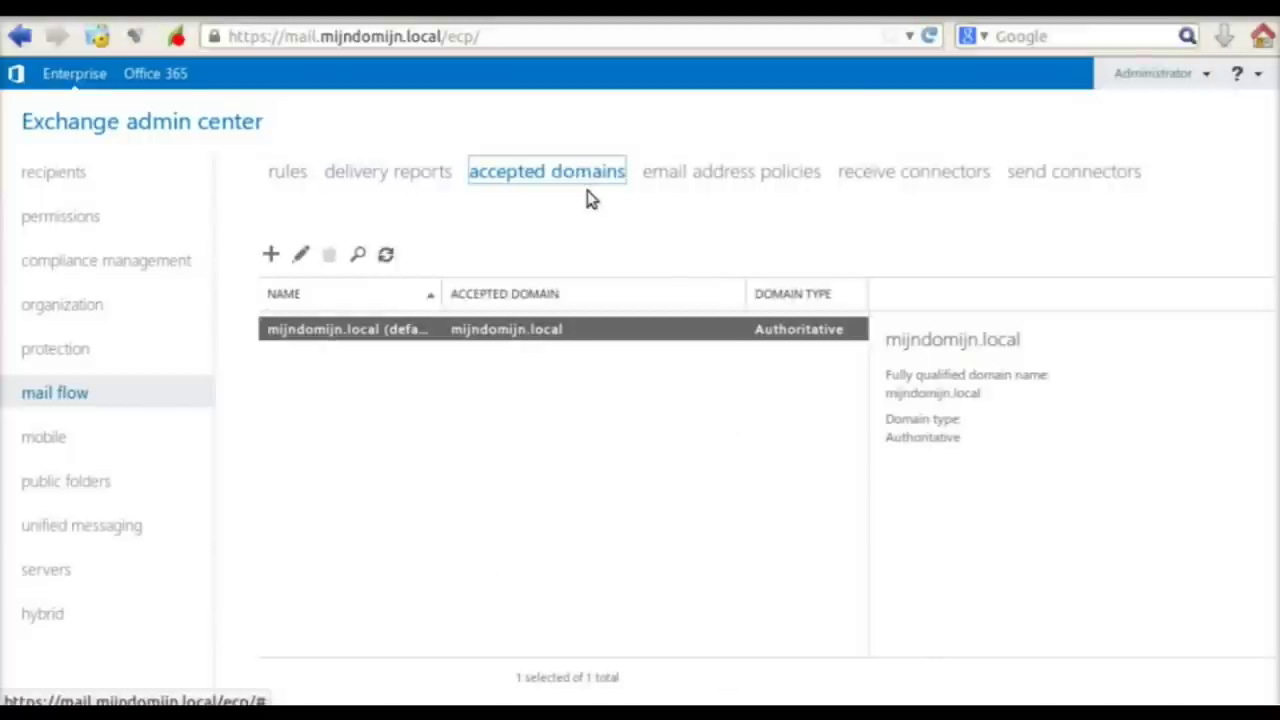
pyautogui.click(757, 172)
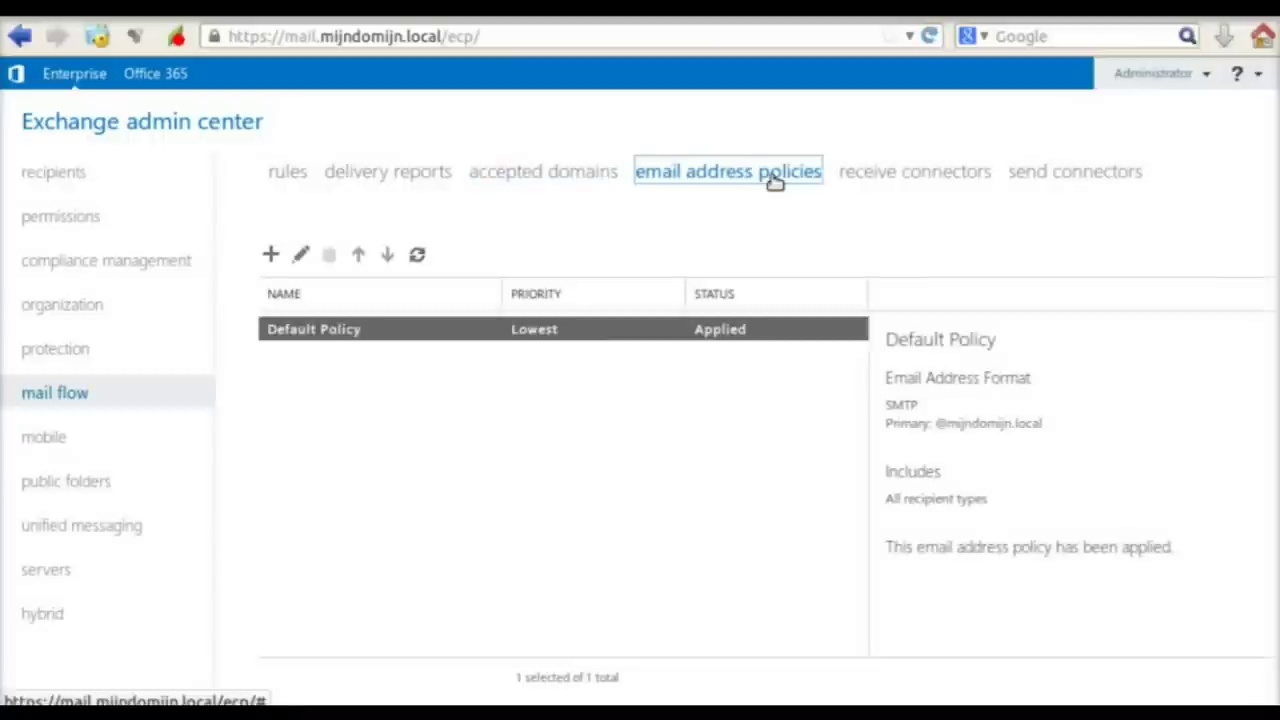
pyautogui.click(886, 178)
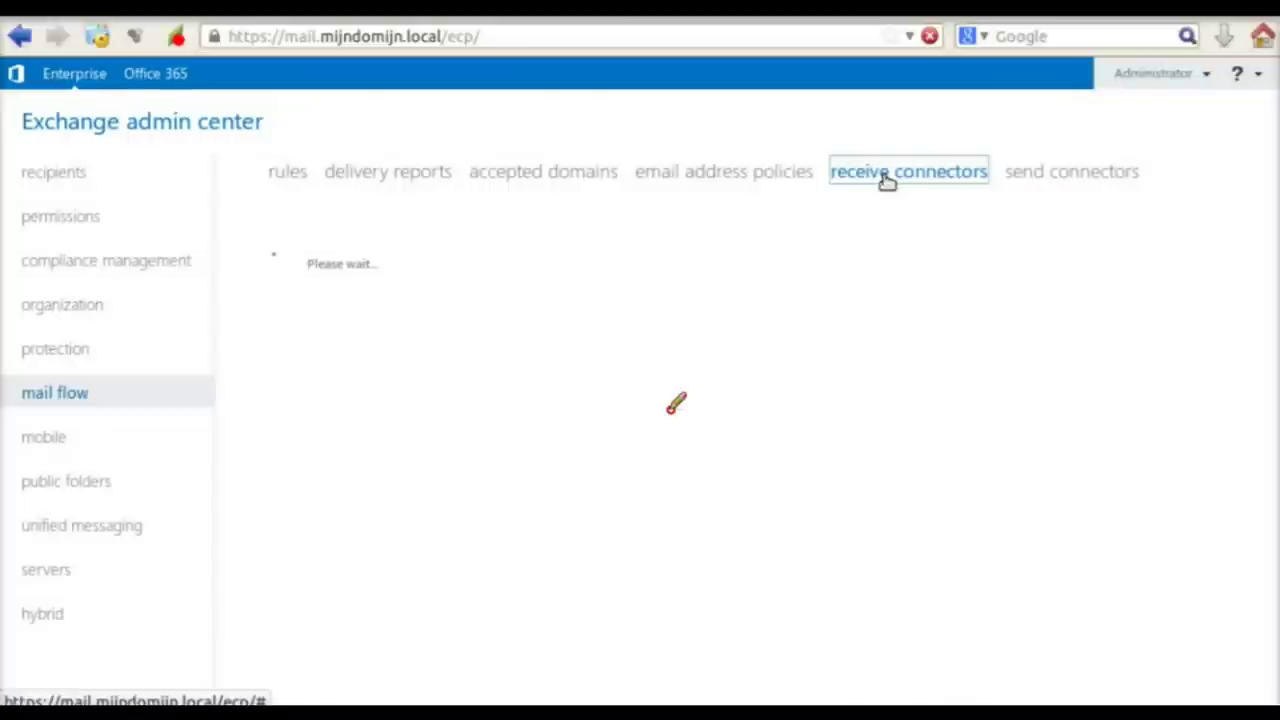
pyautogui.moveTo(603, 320); pyautogui.dragTo(613, 462)
pyautogui.moveTo(603, 288)
pyautogui.mouseDown()
pyautogui.moveTo(725, 370)
pyautogui.moveTo(612, 478)
pyautogui.mouseUp()
pyautogui.moveTo(606, 490)
pyautogui.mouseDown()
pyautogui.moveTo(652, 500)
pyautogui.moveTo(760, 460)
pyautogui.mouseUp()
pyautogui.moveTo(304, 394)
pyautogui.mouseDown()
pyautogui.moveTo(552, 384)
pyautogui.moveTo(512, 410)
pyautogui.mouseUp()
pyautogui.moveTo(366, 322)
pyautogui.mouseDown()
pyautogui.moveTo(367, 362)
pyautogui.moveTo(418, 356)
pyautogui.moveTo(482, 318)
pyautogui.mouseUp()
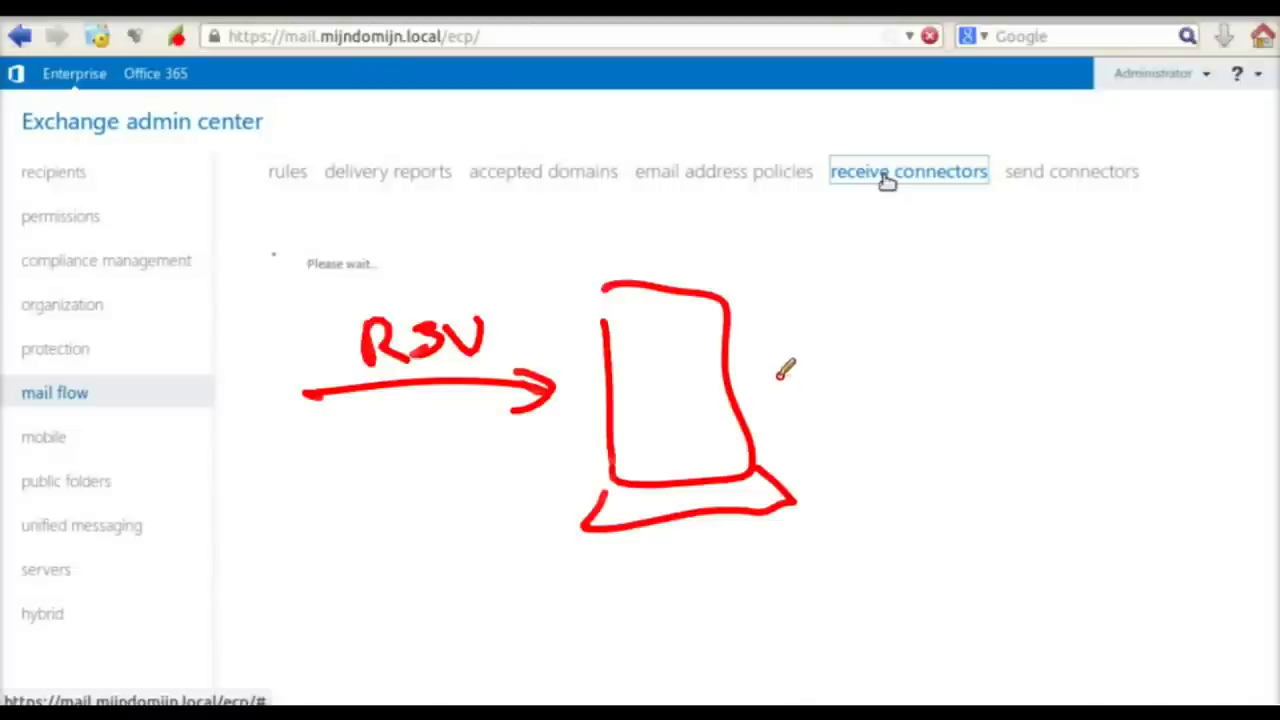
pyautogui.moveTo(762, 384)
pyautogui.mouseDown()
pyautogui.moveTo(1000, 385)
pyautogui.moveTo(958, 408)
pyautogui.mouseUp()
pyautogui.moveTo(872, 318); pyautogui.dragTo(835, 368)
pyautogui.moveTo(882, 368)
pyautogui.mouseDown()
pyautogui.moveTo(889, 320)
pyautogui.moveTo(934, 297)
pyautogui.moveTo(957, 323)
pyautogui.moveTo(947, 350)
pyautogui.mouseUp()
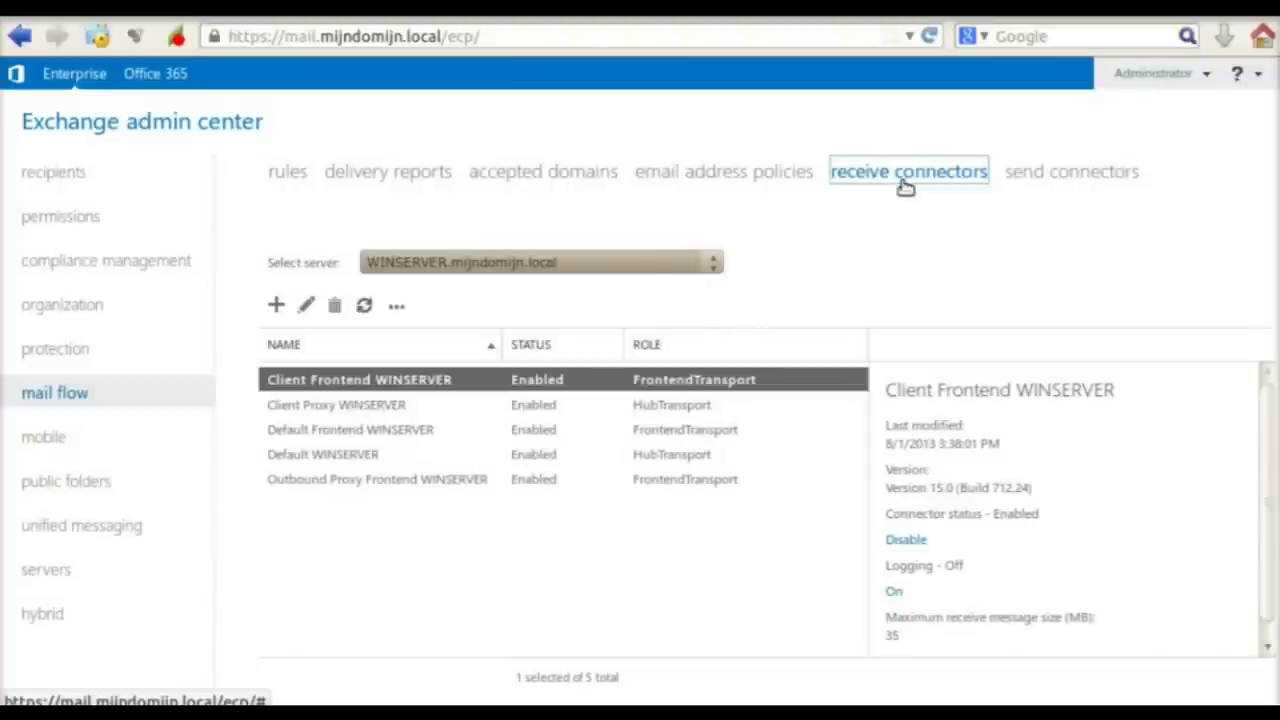
# - View the send connectors under mail flow and the mobile device access settings with the quarantined devices
pyautogui.click(1023, 177)
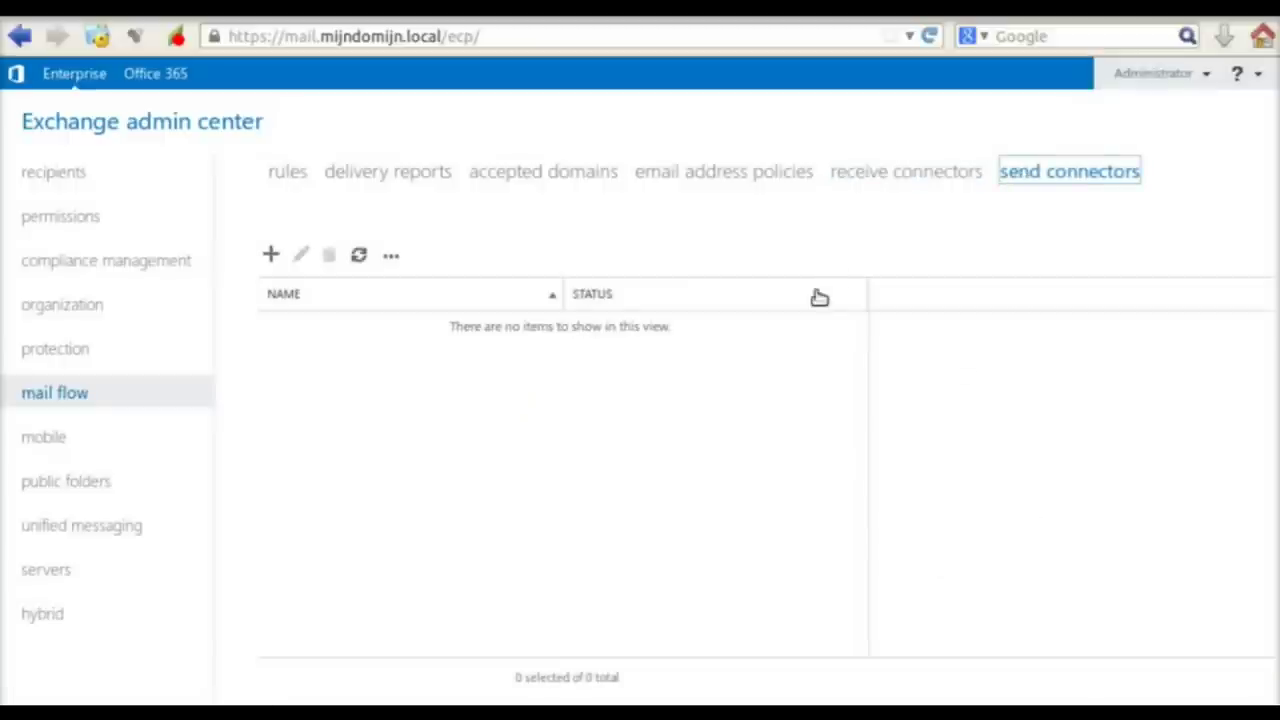
pyautogui.click(60, 445)
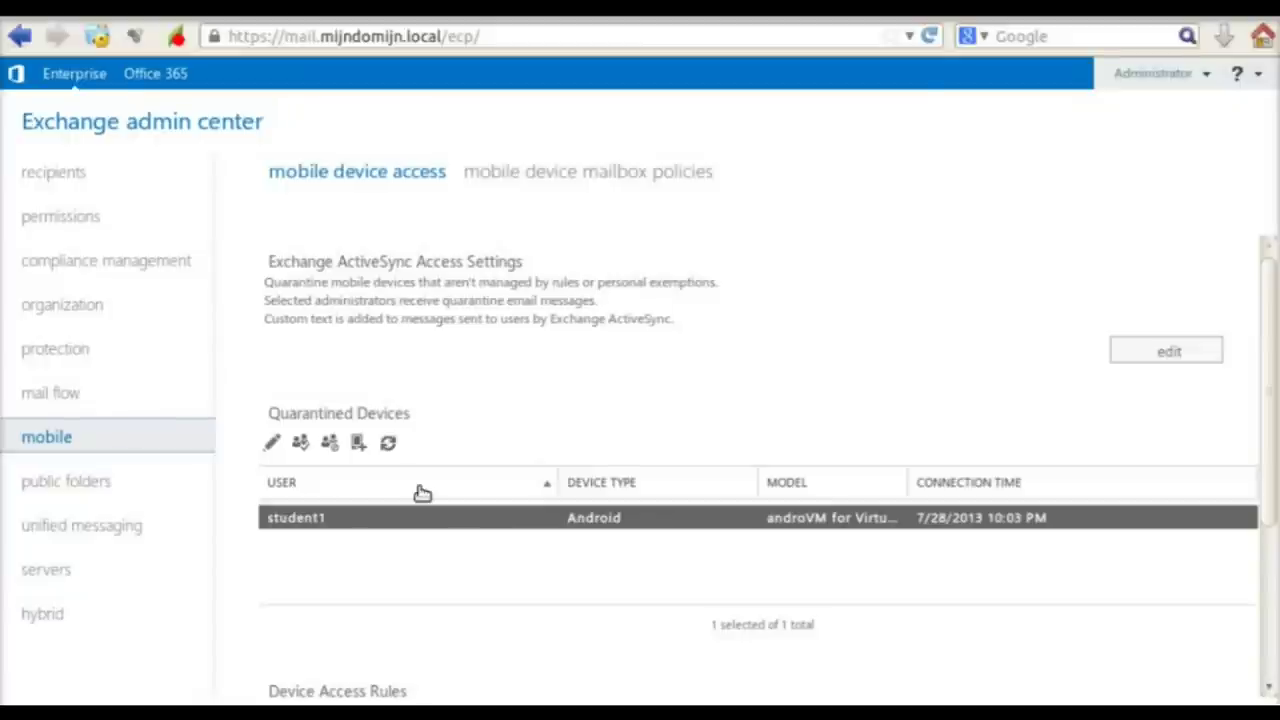
pyautogui.moveTo(858, 148)
pyautogui.mouseDown()
pyautogui.moveTo(853, 210)
pyautogui.moveTo(983, 263)
pyautogui.moveTo(828, 300)
pyautogui.mouseUp()
pyautogui.moveTo(912, 132); pyautogui.dragTo(912, 48)
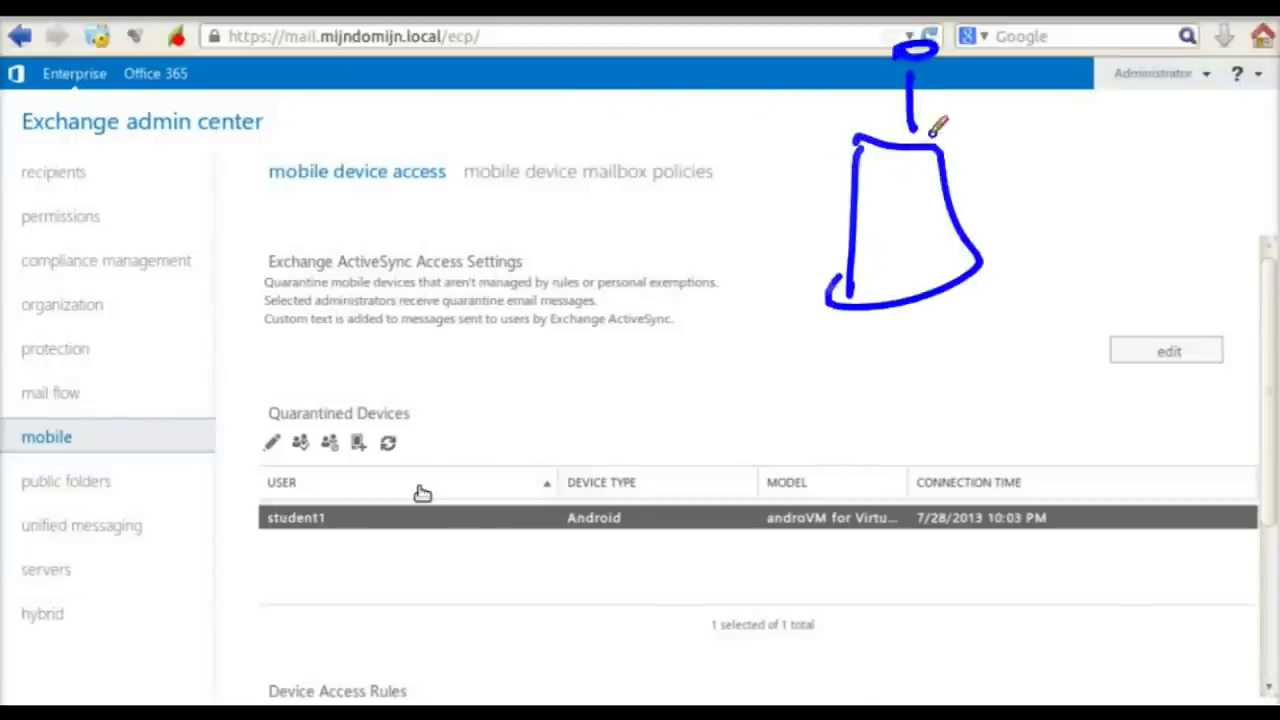
pyautogui.moveTo(877, 150); pyautogui.dragTo(876, 238)
pyautogui.moveTo(938, 152)
pyautogui.mouseDown()
pyautogui.moveTo(926, 258)
pyautogui.moveTo(890, 262)
pyautogui.moveTo(903, 297)
pyautogui.moveTo(930, 282)
pyautogui.mouseUp()
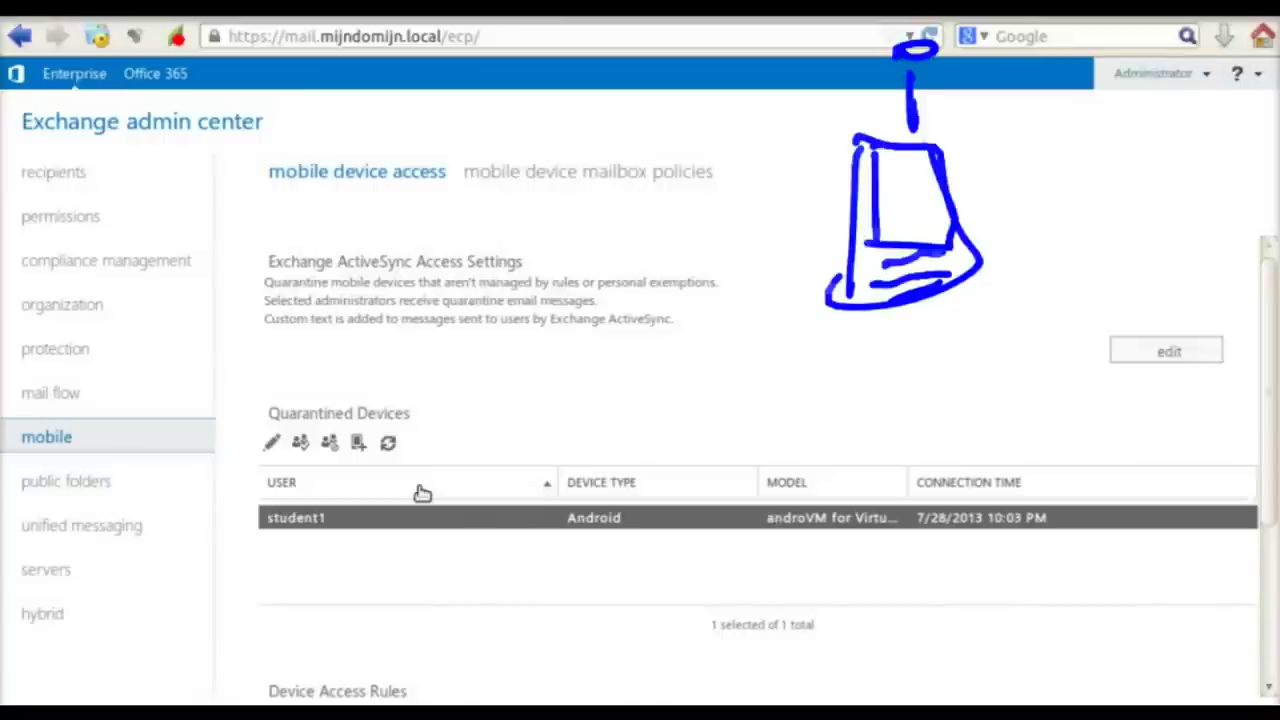
pyautogui.press('Escape')
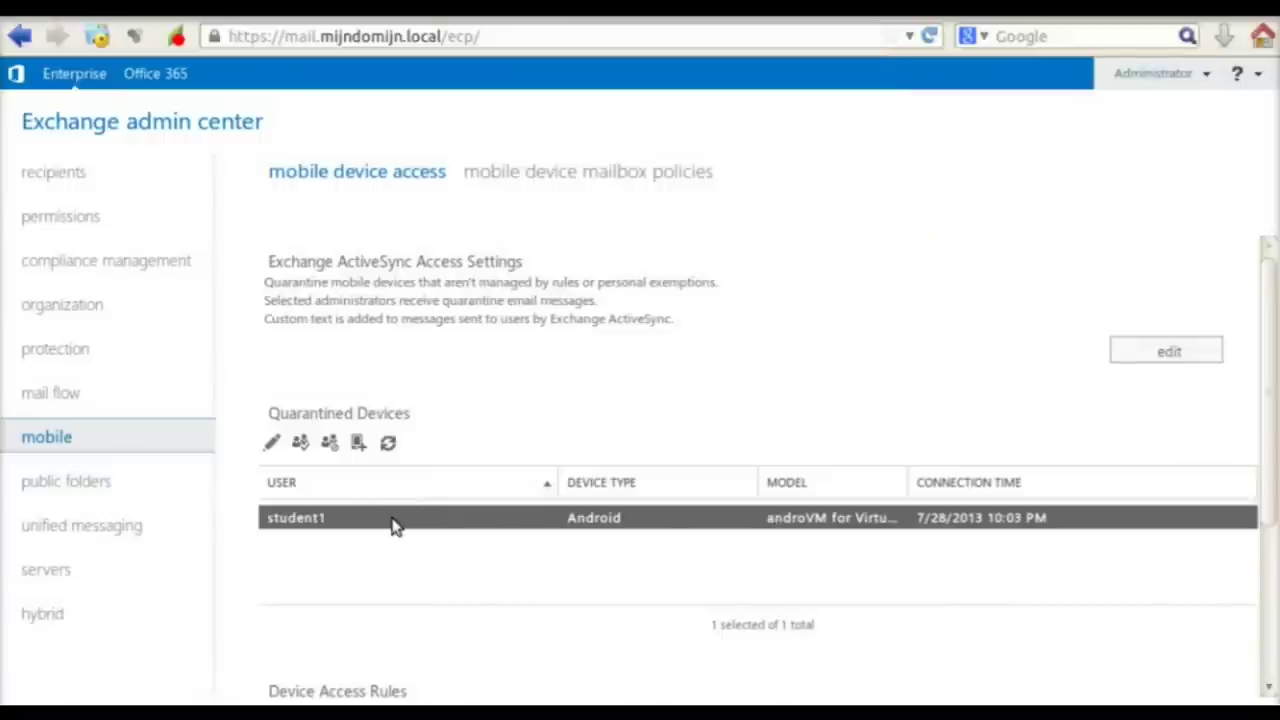
# - Inspect the details of student1's quarantined Android device, and view the mobile device mailbox policies and the public folders
pyautogui.doubleClick(392, 519)
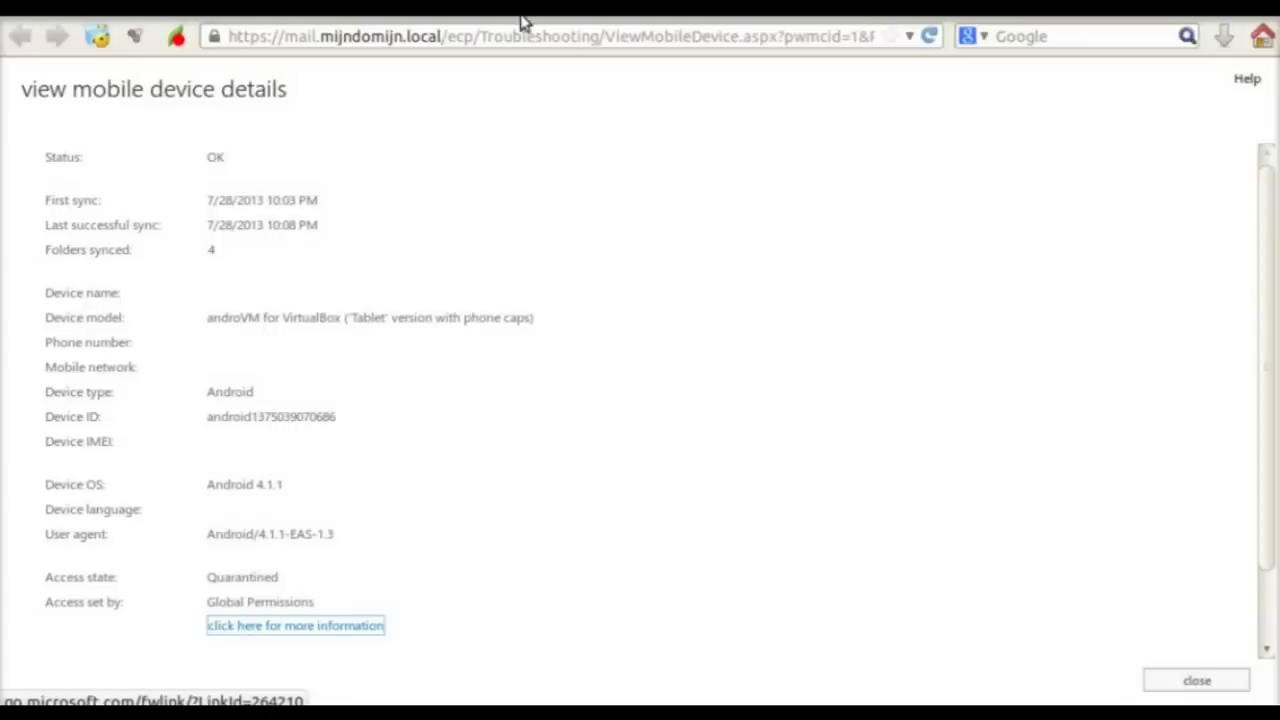
pyautogui.hotkey('ctrl', 'w')
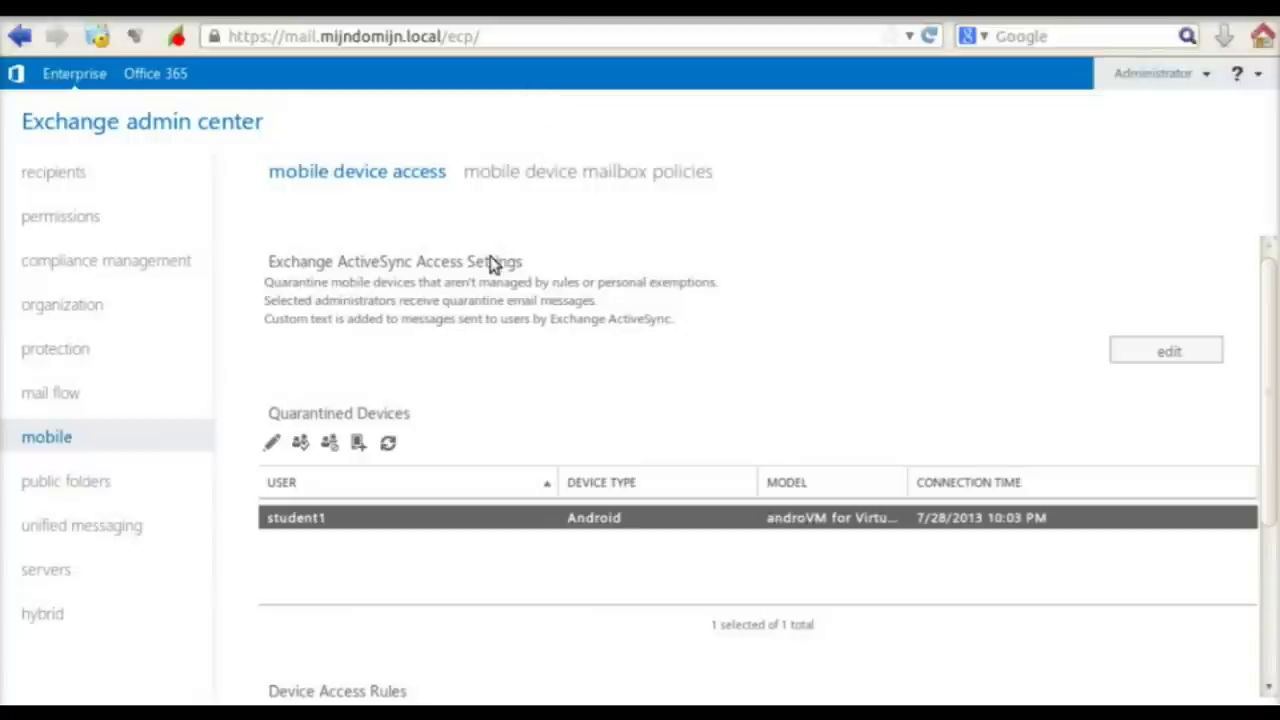
pyautogui.click(528, 173)
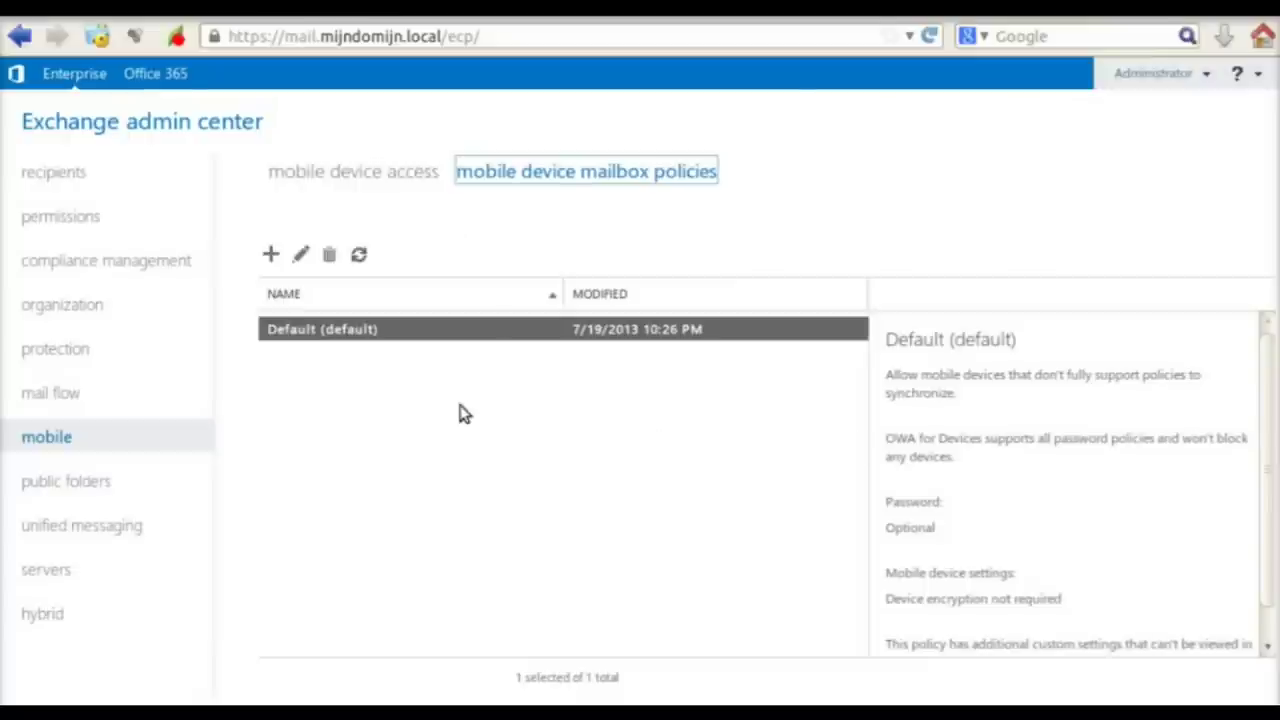
pyautogui.click(70, 481)
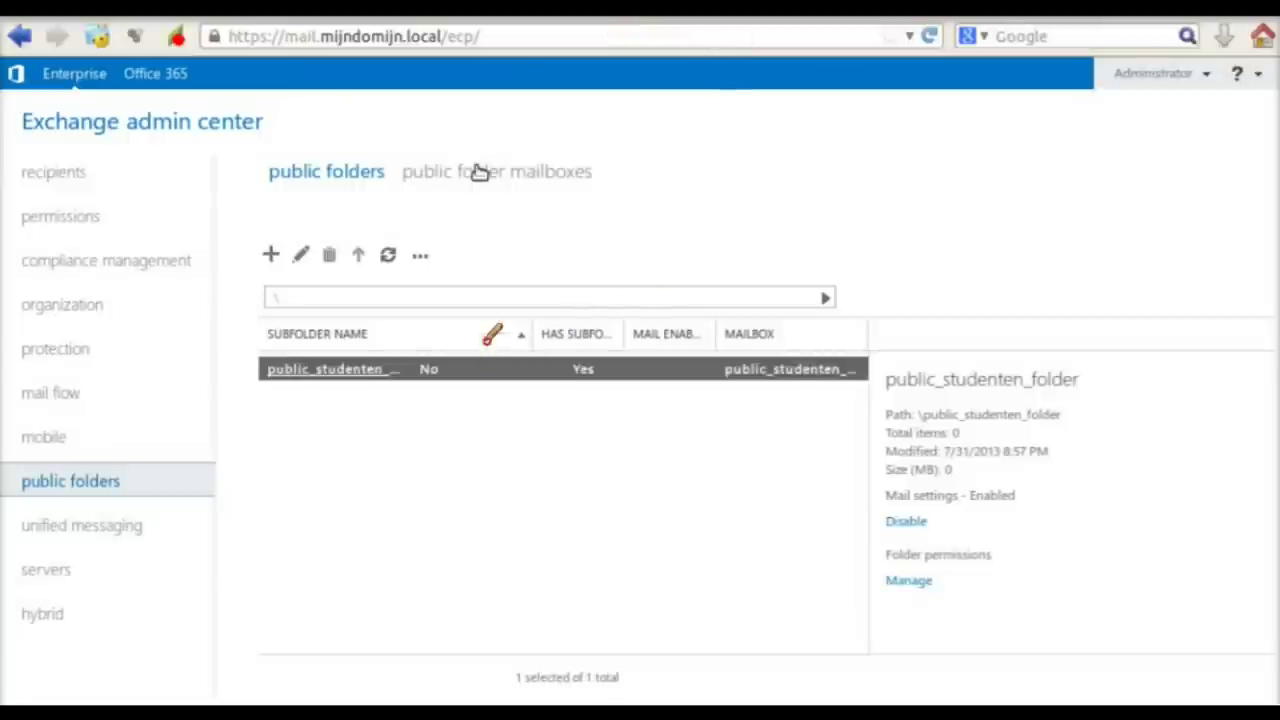
pyautogui.moveTo(478, 337)
pyautogui.mouseDown()
pyautogui.moveTo(510, 472)
pyautogui.moveTo(484, 334)
pyautogui.moveTo(697, 300)
pyautogui.moveTo(740, 385)
pyautogui.moveTo(528, 495)
pyautogui.moveTo(522, 345)
pyautogui.moveTo(692, 287)
pyautogui.mouseUp()
pyautogui.moveTo(652, 355); pyautogui.dragTo(740, 435)
pyautogui.moveTo(588, 378); pyautogui.dragTo(532, 492)
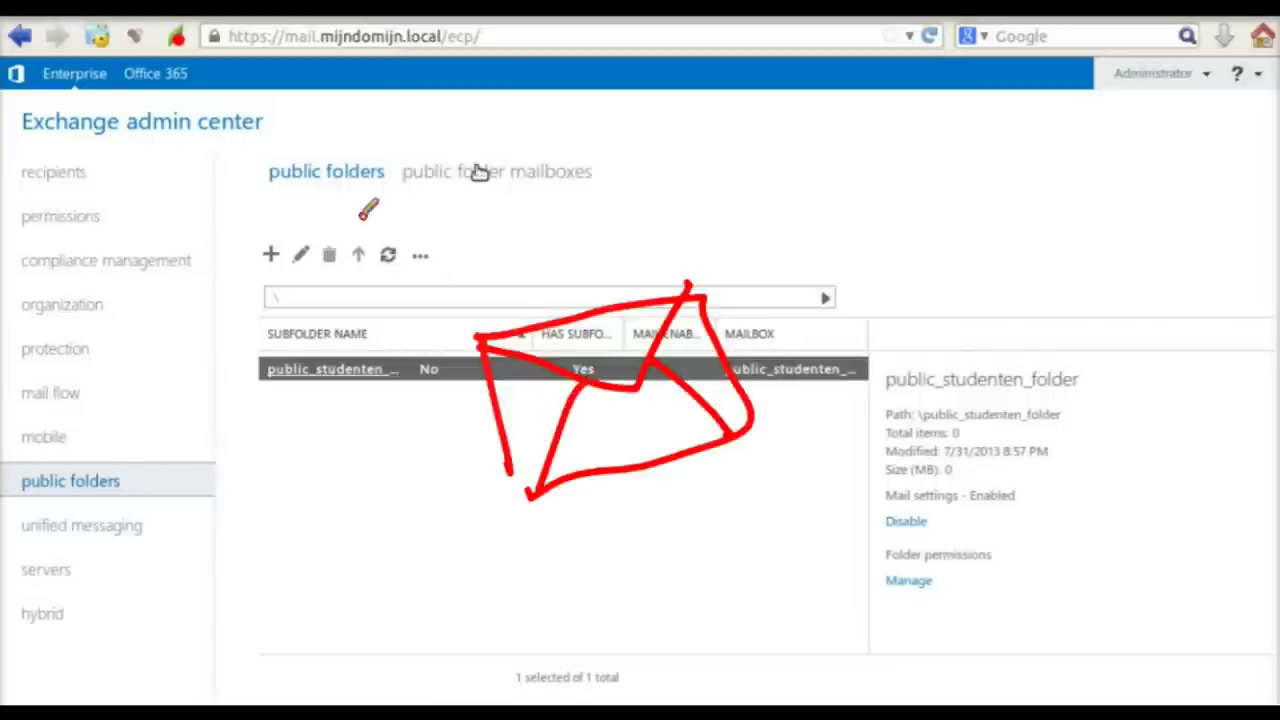
pyautogui.moveTo(300, 120)
pyautogui.mouseDown()
pyautogui.moveTo(256, 141)
pyautogui.moveTo(346, 131)
pyautogui.moveTo(300, 110)
pyautogui.mouseUp()
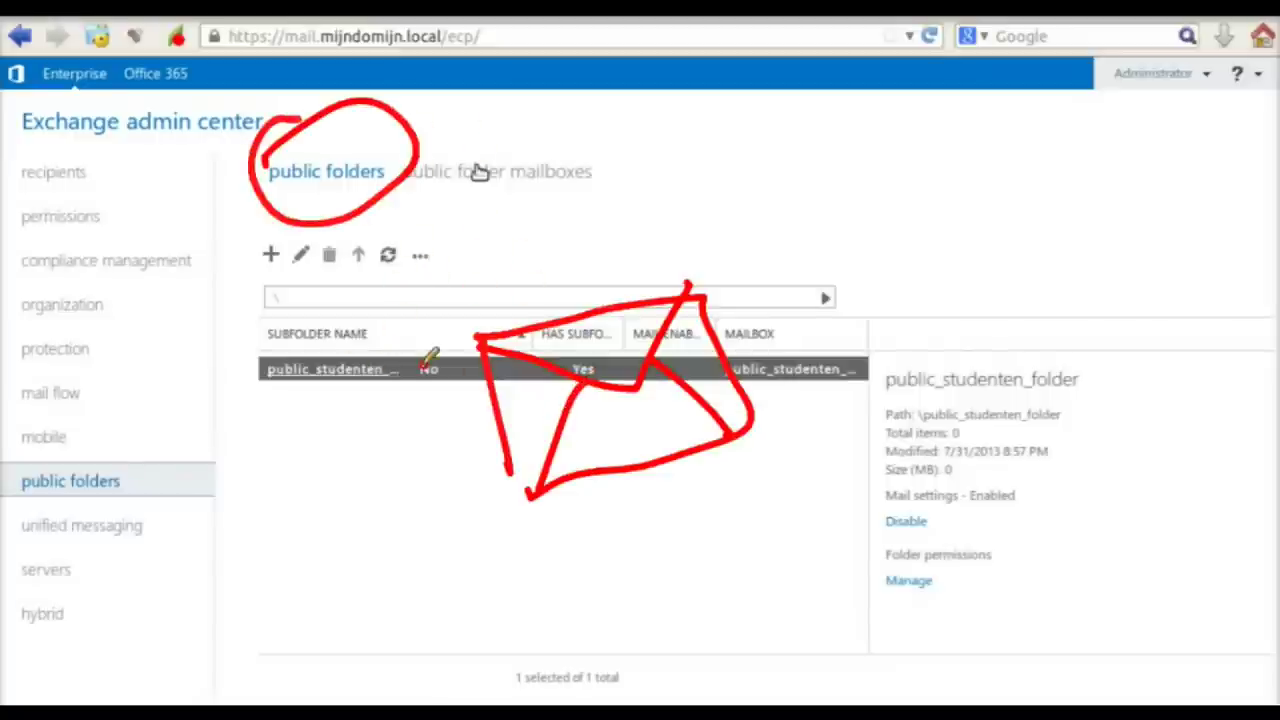
pyautogui.moveTo(218, 284)
pyautogui.mouseDown()
pyautogui.moveTo(259, 342)
pyautogui.moveTo(423, 258)
pyautogui.moveTo(480, 257)
pyautogui.moveTo(464, 268)
pyautogui.mouseUp()
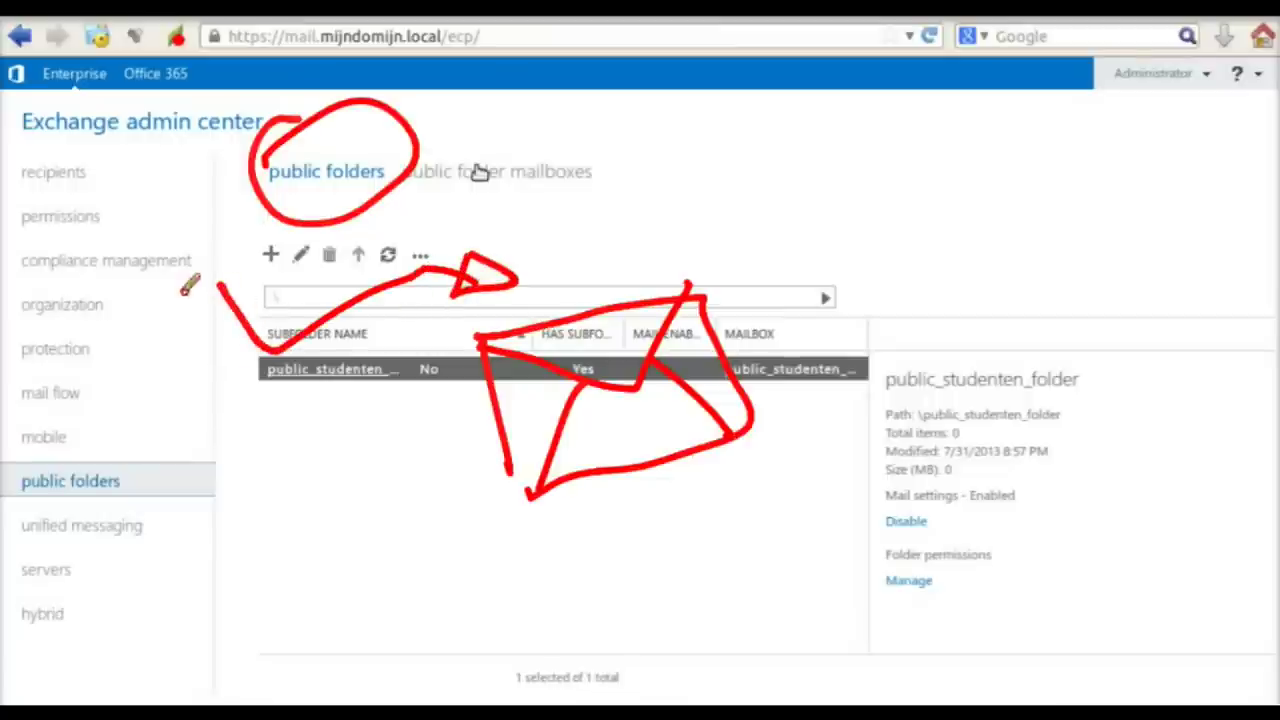
pyautogui.moveTo(129, 243)
pyautogui.mouseDown()
pyautogui.moveTo(171, 200)
pyautogui.moveTo(143, 238)
pyautogui.moveTo(163, 237)
pyautogui.moveTo(200, 286)
pyautogui.moveTo(232, 268)
pyautogui.mouseUp()
pyautogui.moveTo(808, 210)
pyautogui.mouseDown()
pyautogui.moveTo(663, 266)
pyautogui.moveTo(686, 251)
pyautogui.moveTo(690, 288)
pyautogui.mouseUp()
pyautogui.moveTo(800, 130); pyautogui.dragTo(812, 188)
pyautogui.moveTo(821, 239)
pyautogui.mouseDown()
pyautogui.moveTo(831, 126)
pyautogui.moveTo(863, 220)
pyautogui.moveTo(820, 222)
pyautogui.mouseUp()
pyautogui.moveTo(830, 125)
pyautogui.mouseDown()
pyautogui.moveTo(820, 160)
pyautogui.moveTo(851, 206)
pyautogui.moveTo(874, 205)
pyautogui.mouseUp()
pyautogui.moveTo(950, 347)
pyautogui.mouseDown()
pyautogui.moveTo(1066, 363)
pyautogui.moveTo(965, 355)
pyautogui.moveTo(990, 395)
pyautogui.moveTo(950, 462)
pyautogui.mouseUp()
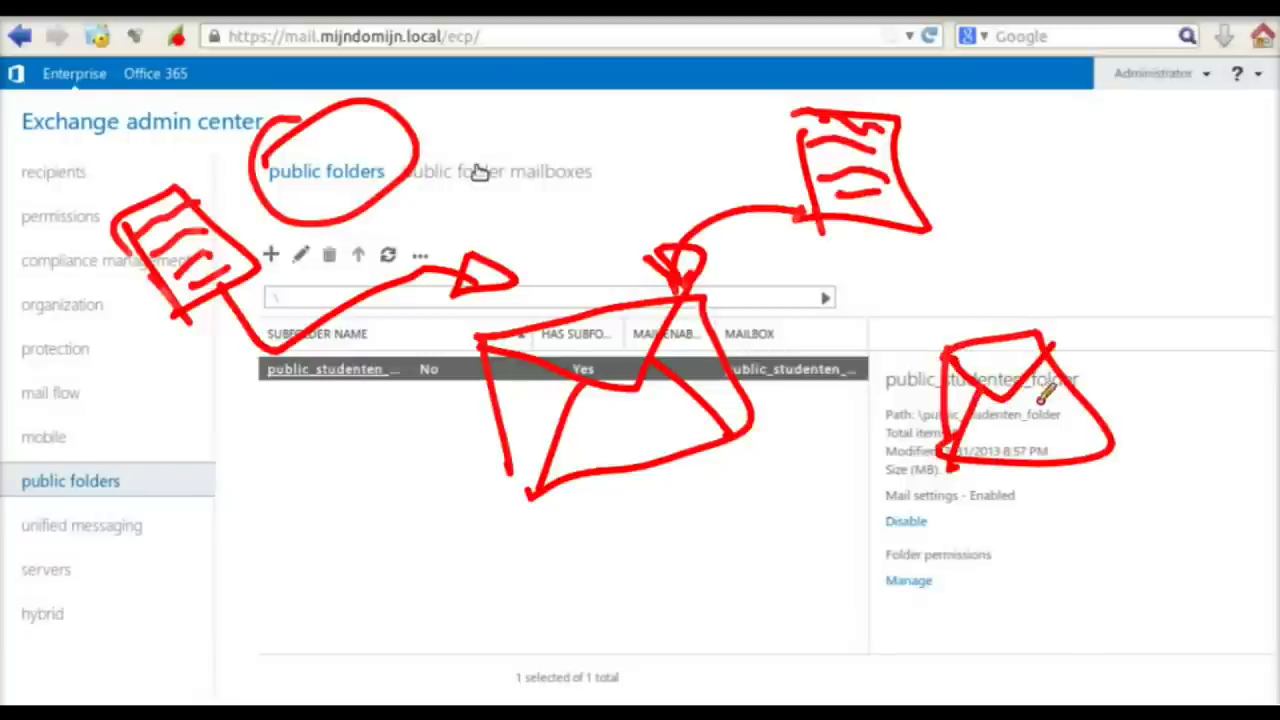
pyautogui.moveTo(1030, 382); pyautogui.dragTo(1078, 447)
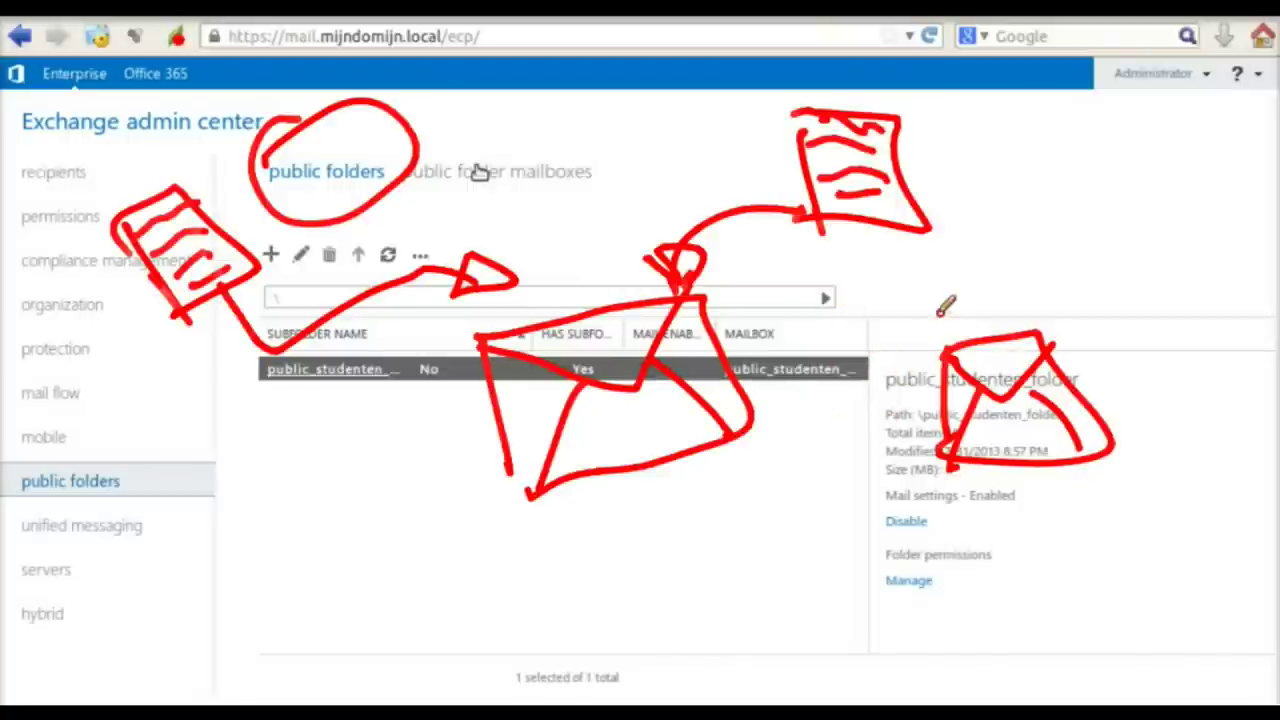
pyautogui.moveTo(985, 325)
pyautogui.mouseDown()
pyautogui.moveTo(773, 344)
pyautogui.moveTo(805, 335)
pyautogui.moveTo(812, 346)
pyautogui.mouseUp()
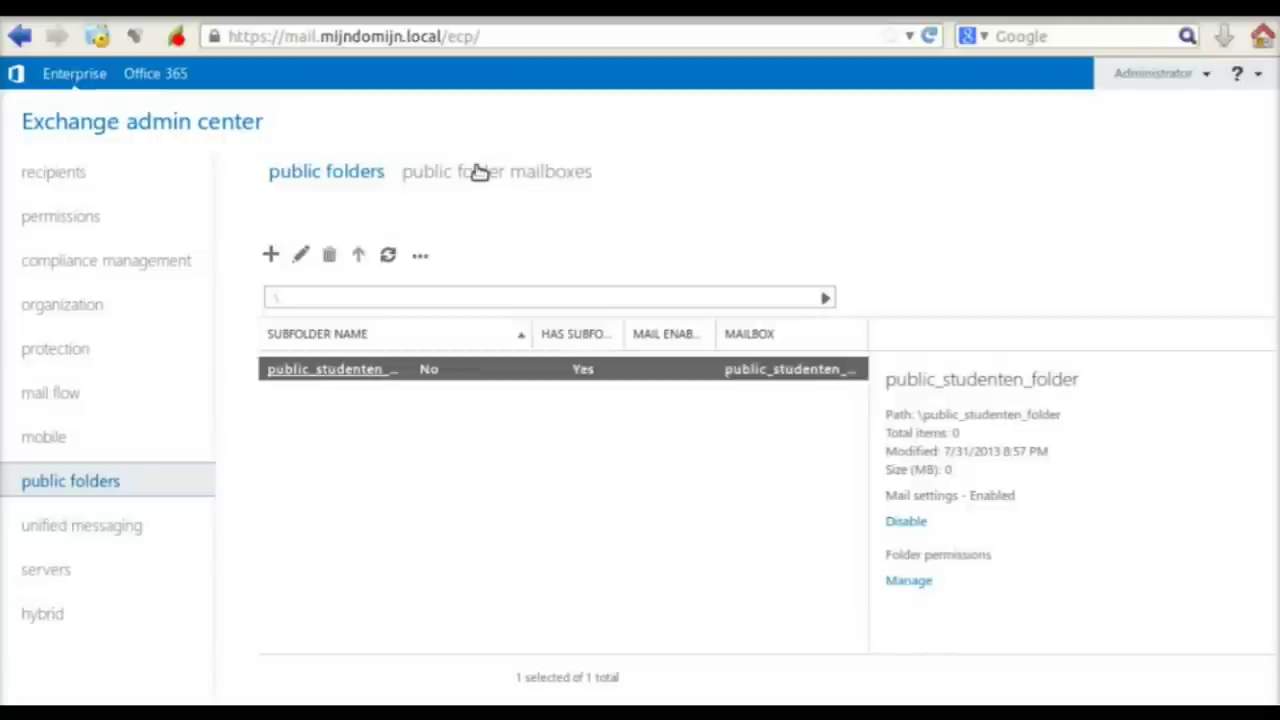
# - View the public folder mailboxes, and the UM dial plans and UM IP gateways under unified messaging
pyautogui.click(479, 172)
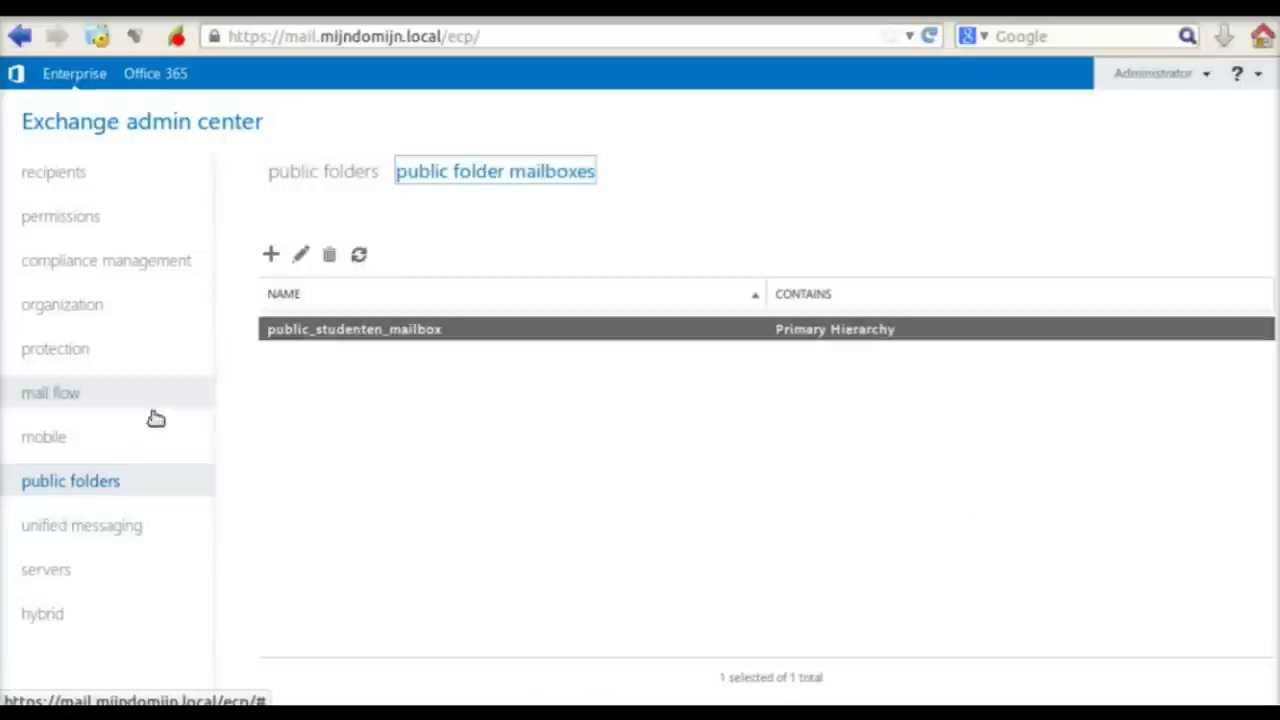
pyautogui.click(90, 524)
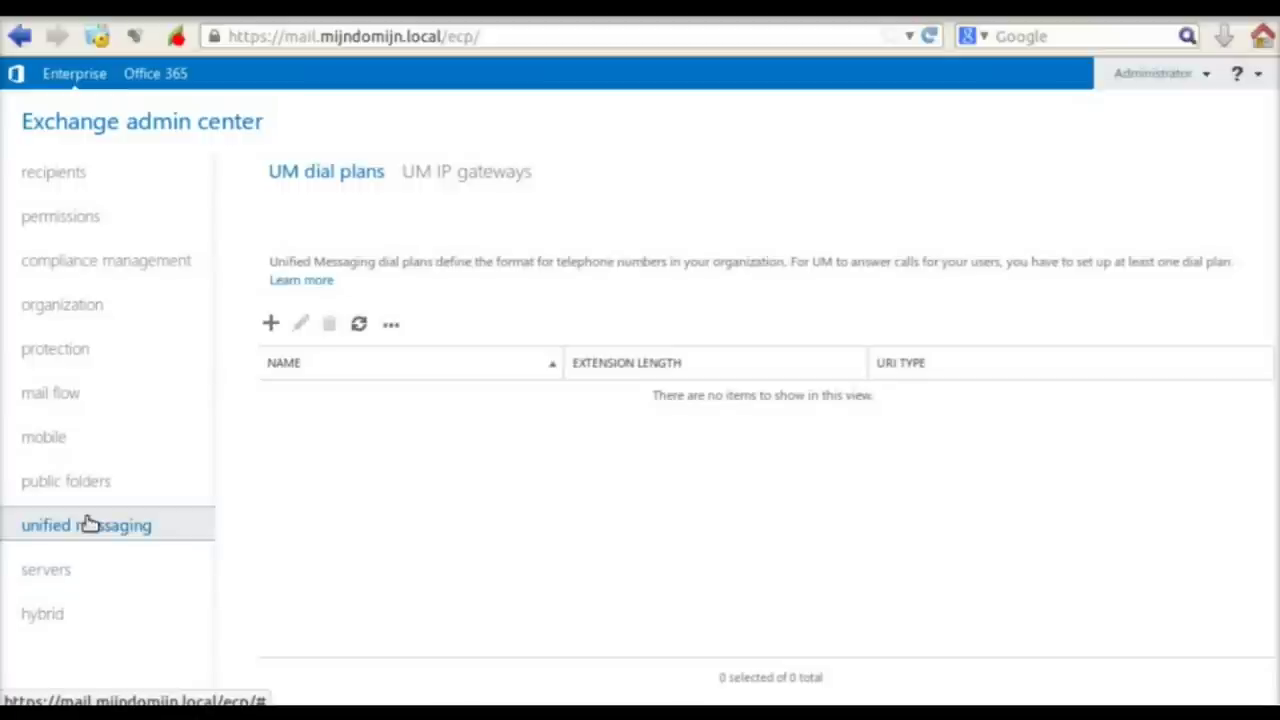
pyautogui.click(420, 174)
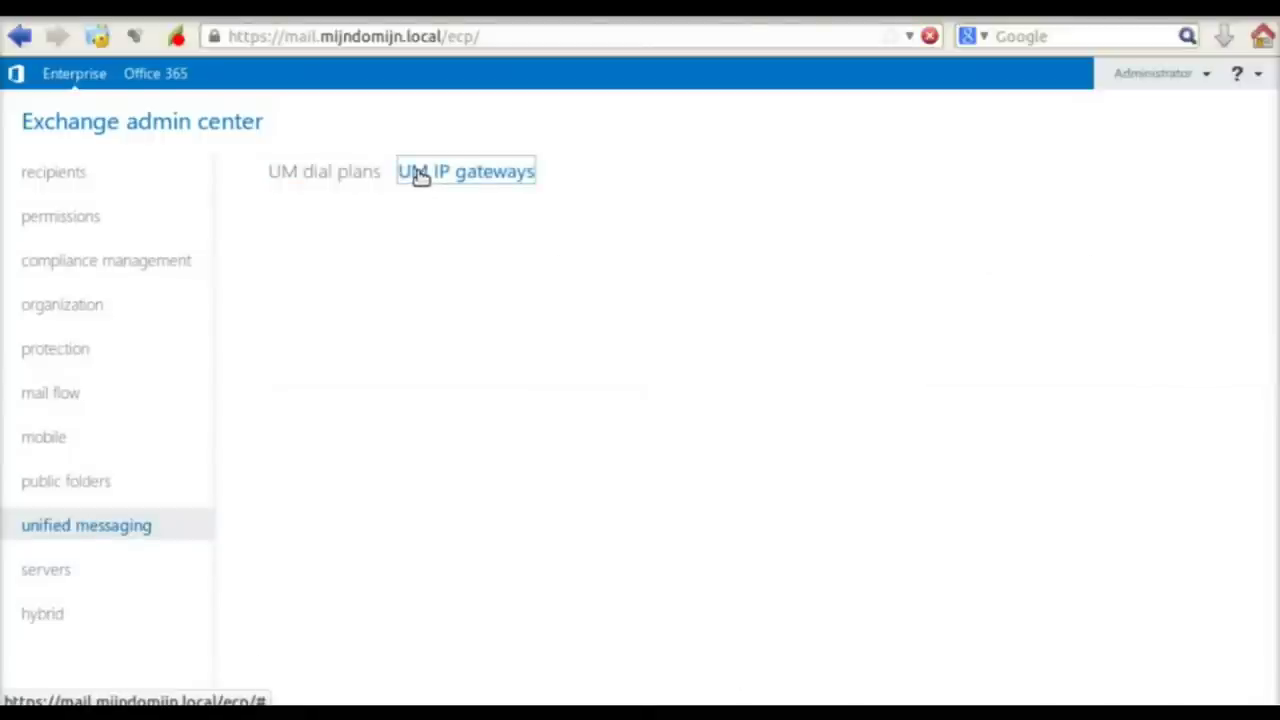
# - View the databases under servers, inspect the MailDB database, and view the database availability groups
pyautogui.click(47, 570)
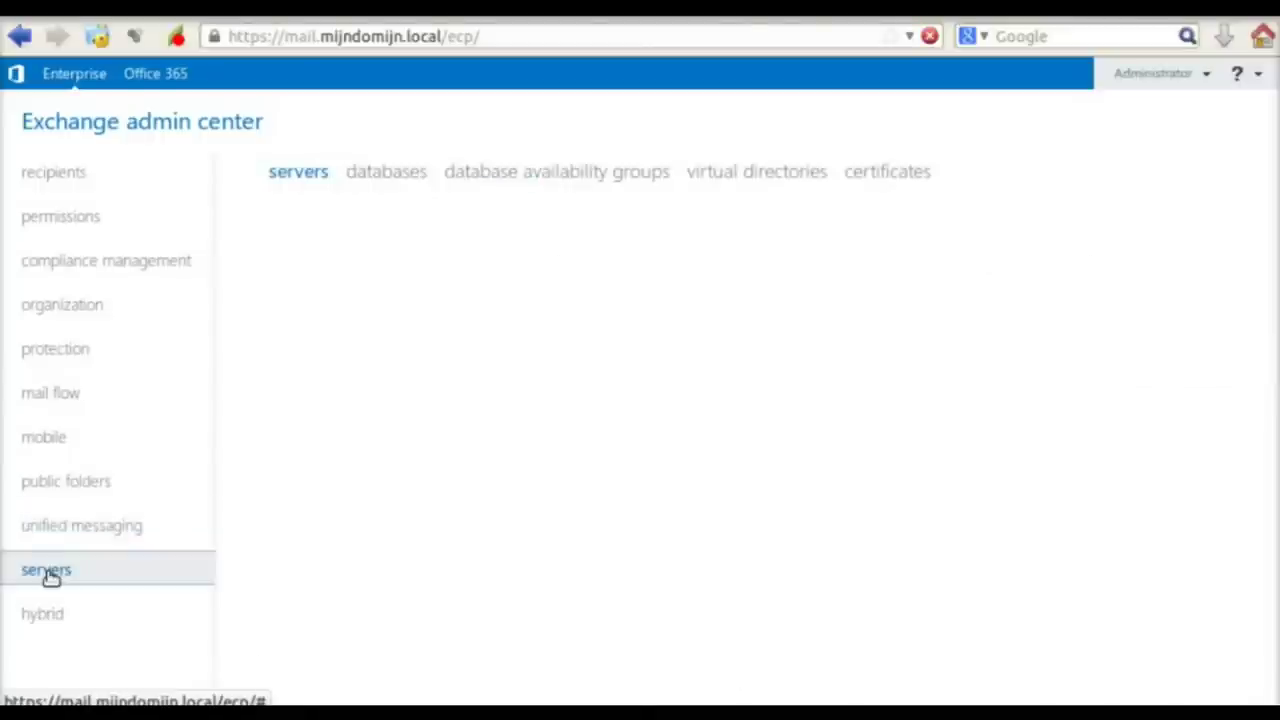
pyautogui.click(385, 172)
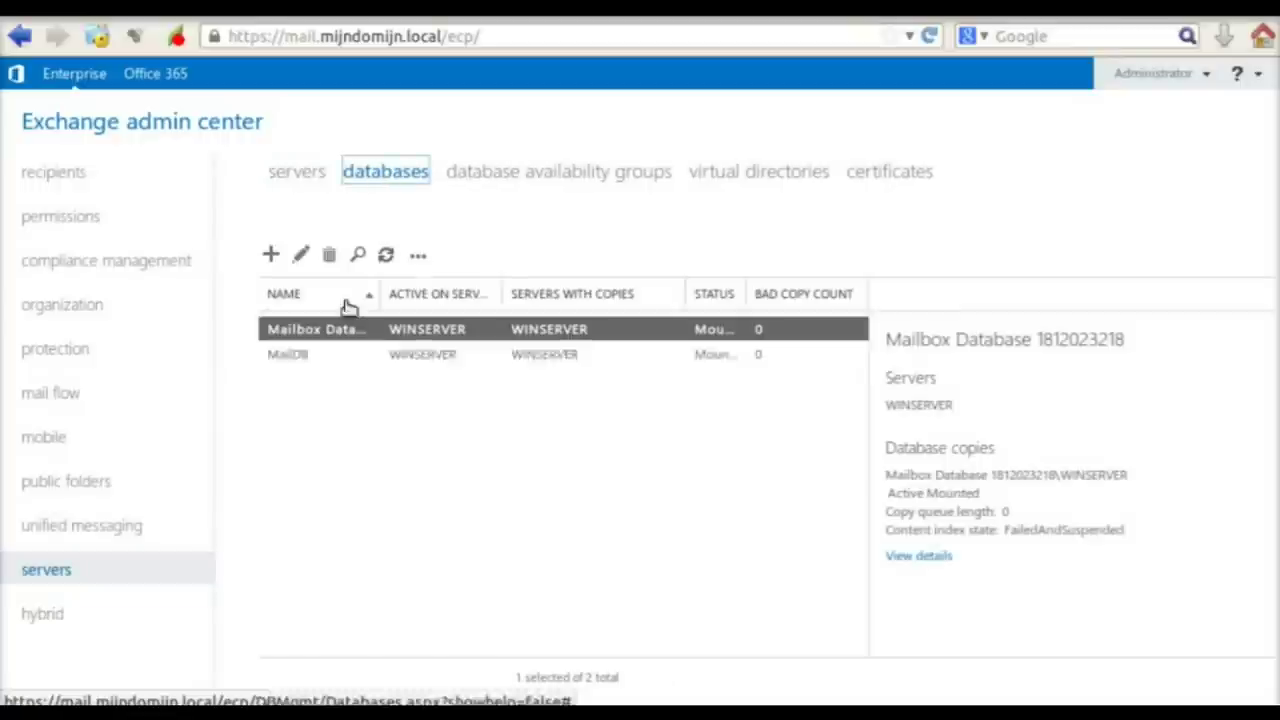
pyautogui.click(337, 358)
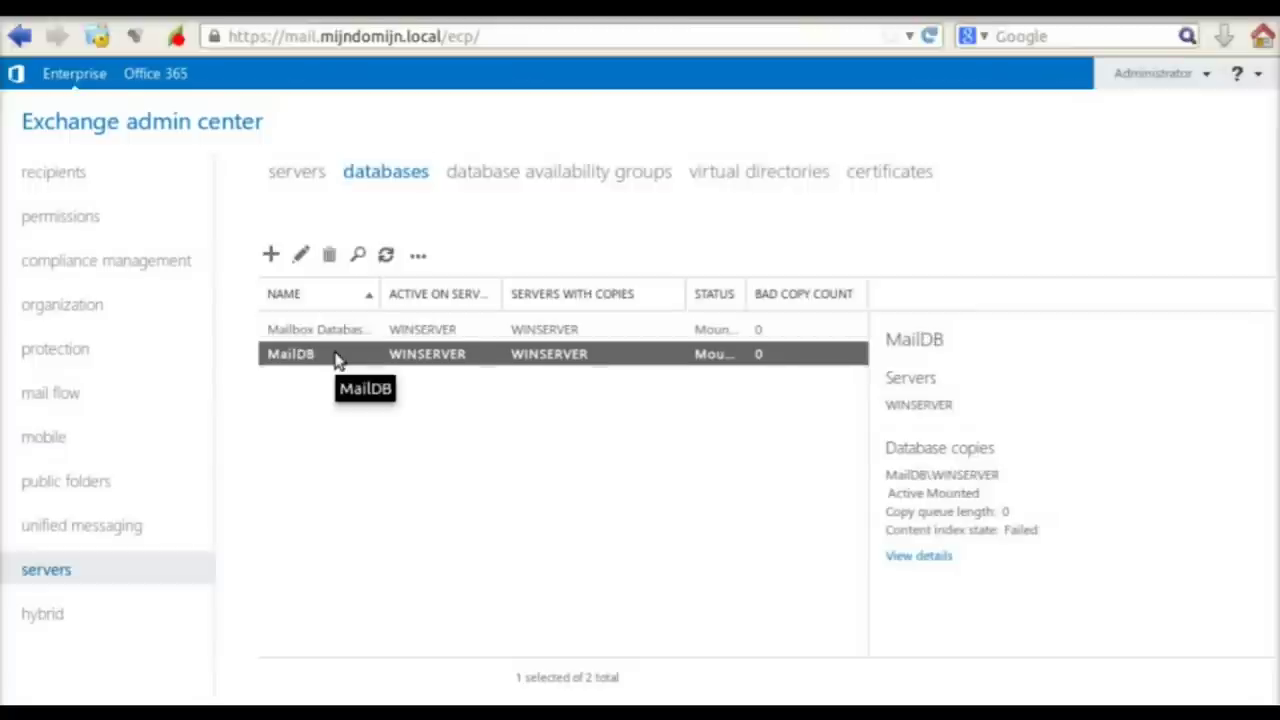
pyautogui.click(489, 174)
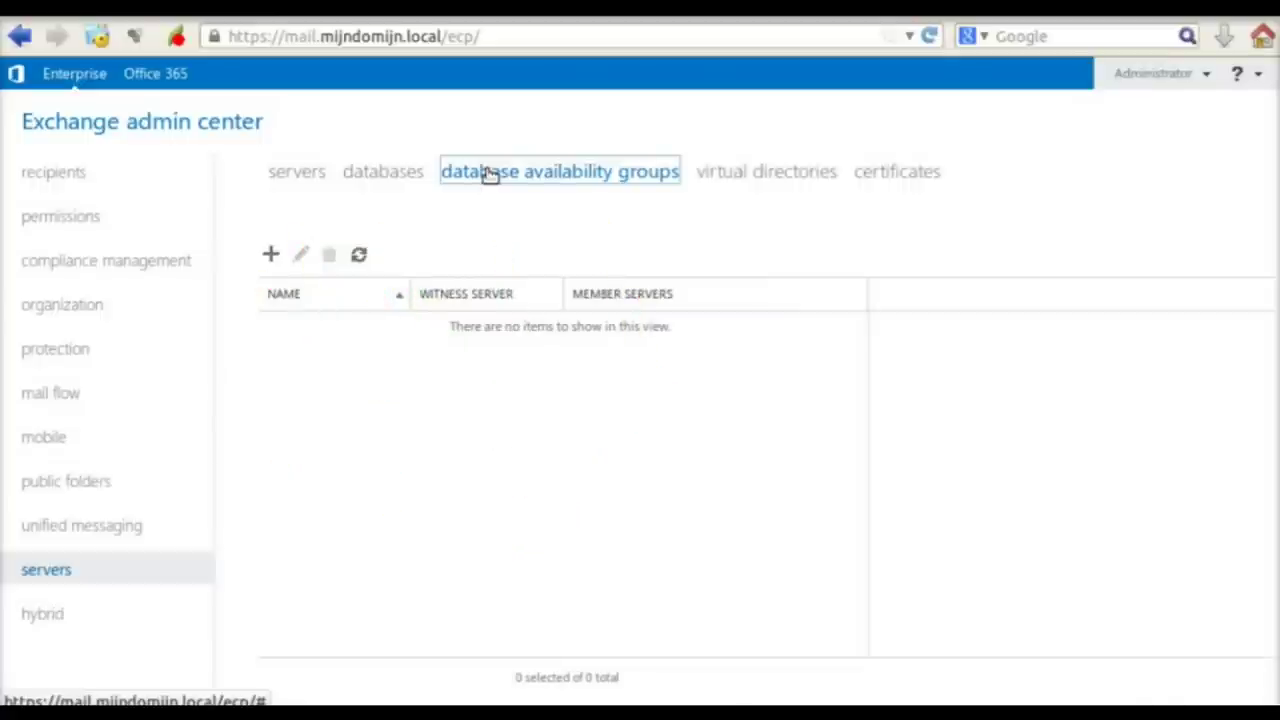
# - View the virtual directories under servers, and inspect the details of the ecp and owa directories of the Default Web Site
pyautogui.click(731, 172)
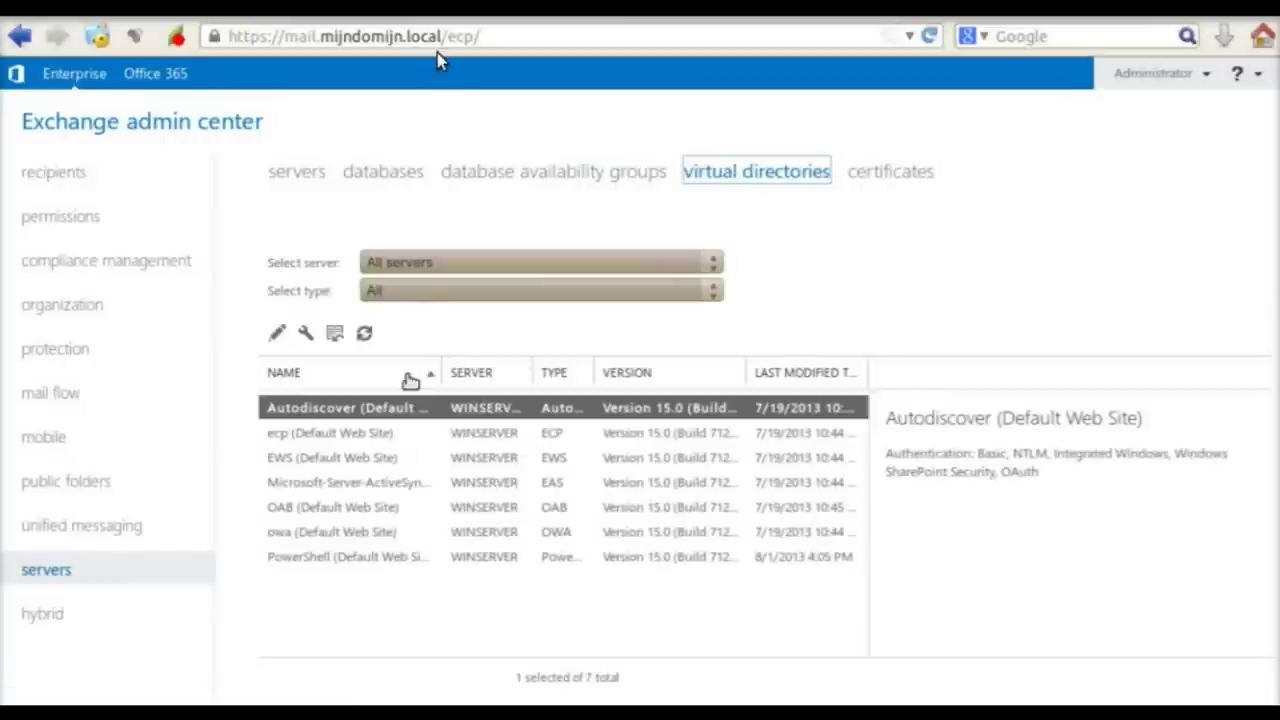
pyautogui.click(378, 438)
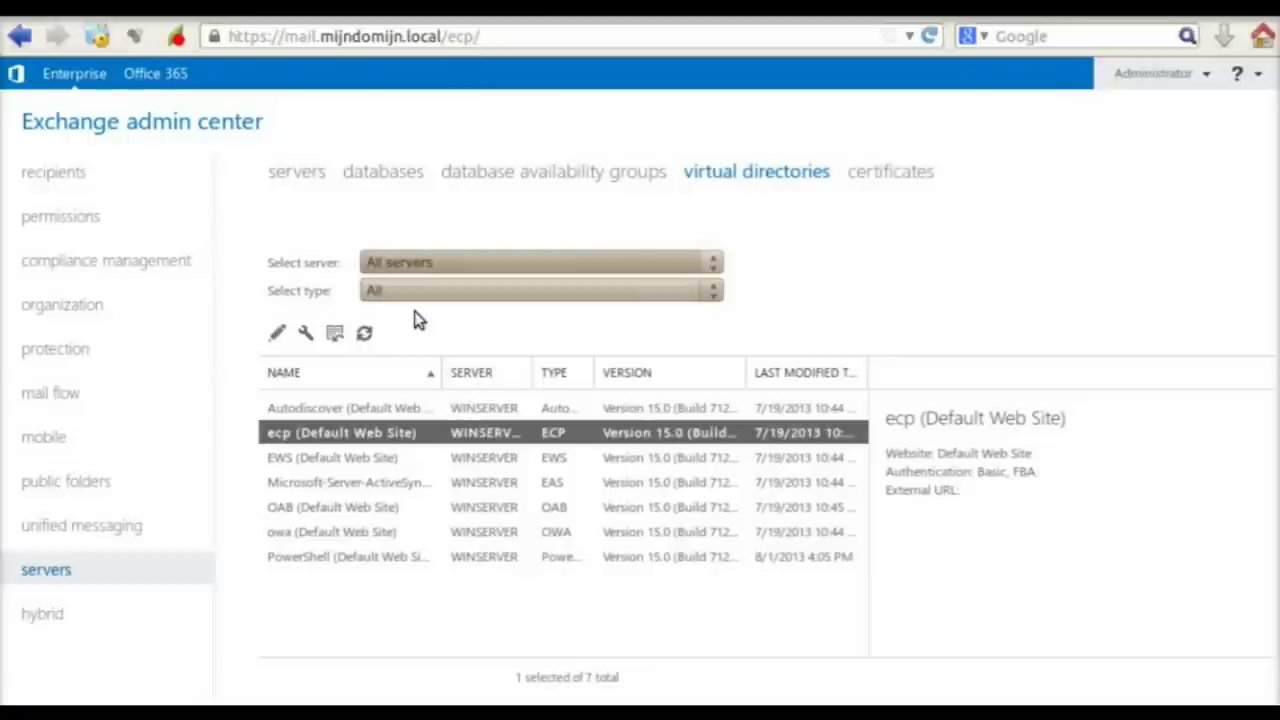
pyautogui.click(362, 533)
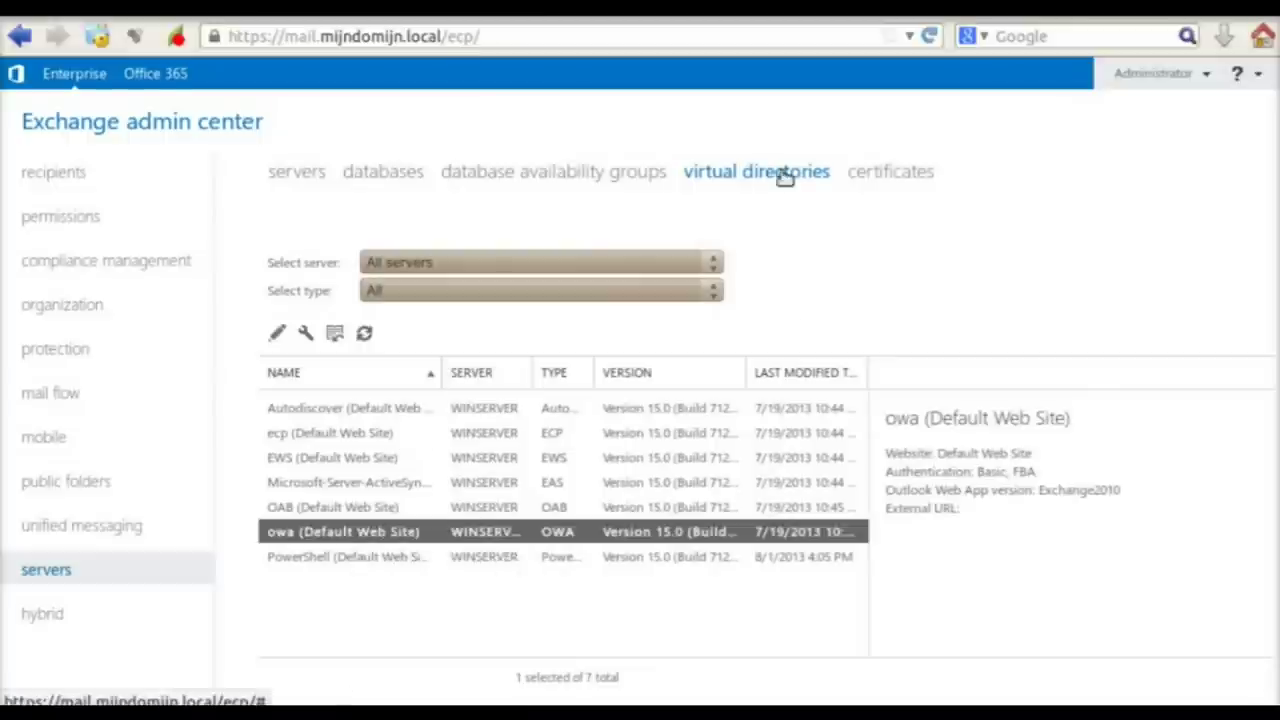
# - View the certificates under servers and the hybrid setup page
pyautogui.click(877, 178)
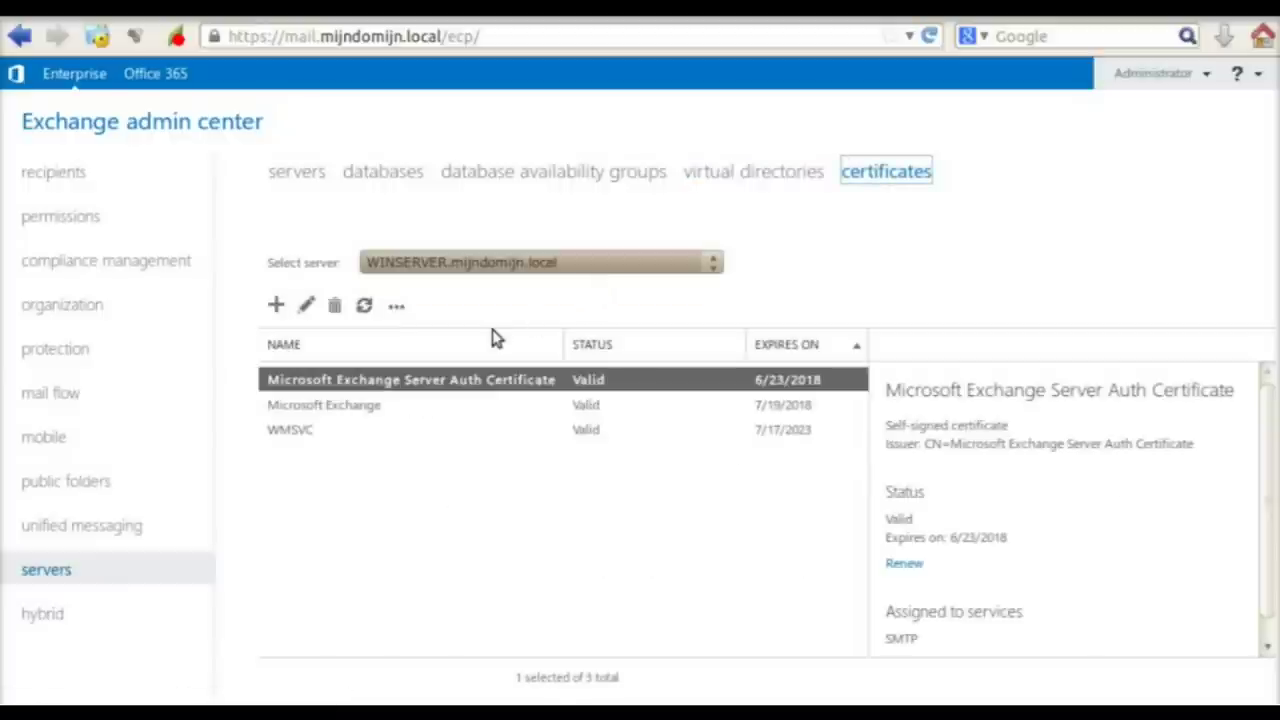
pyautogui.click(45, 614)
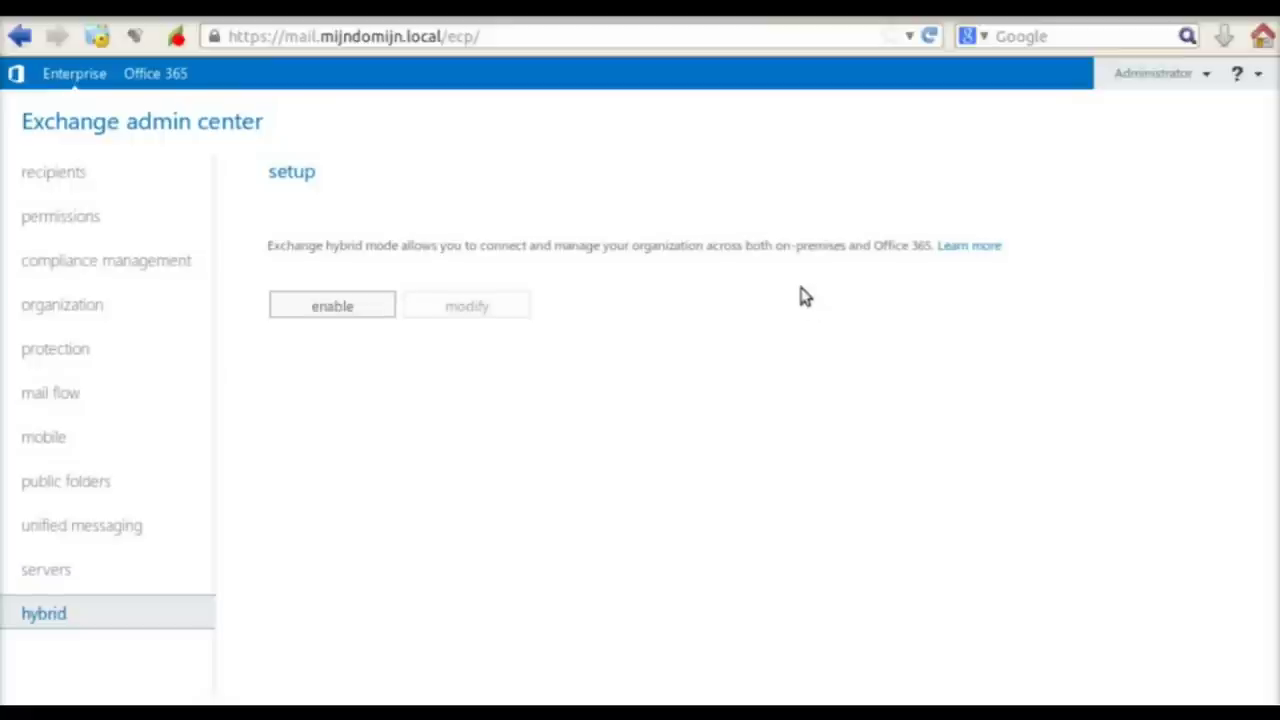
pyautogui.hotkey('ctrl', 'F8')
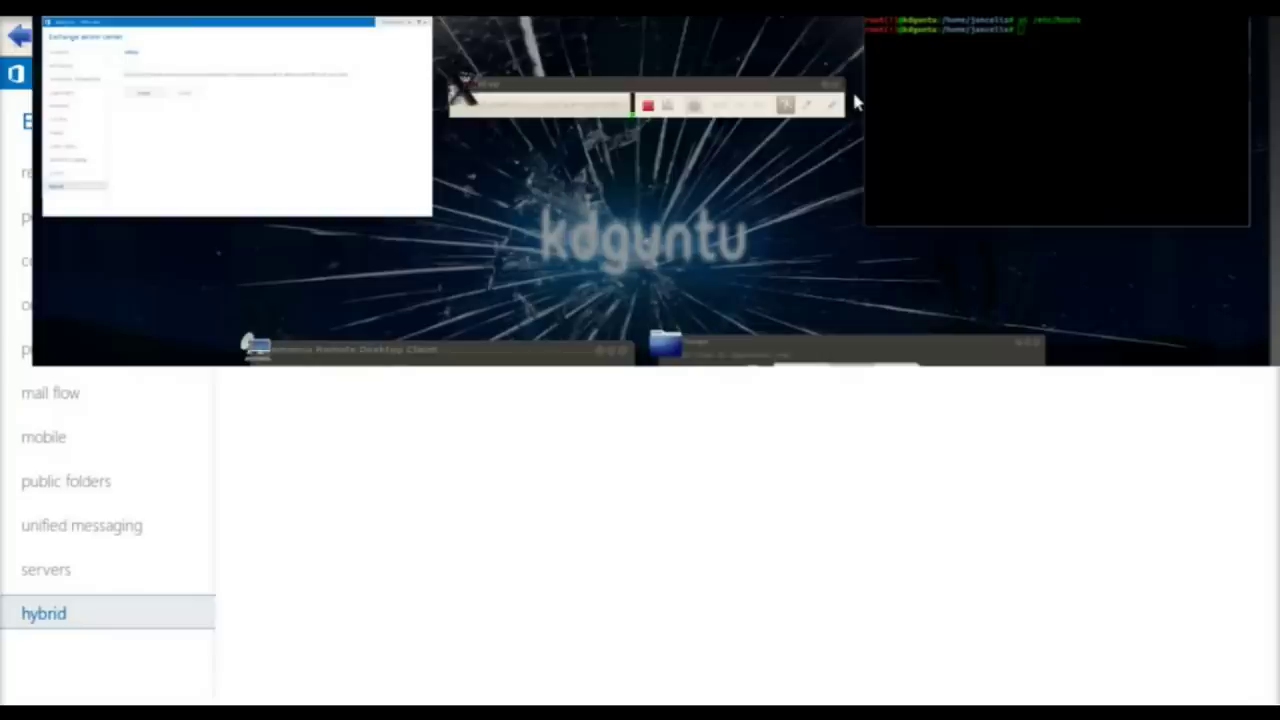